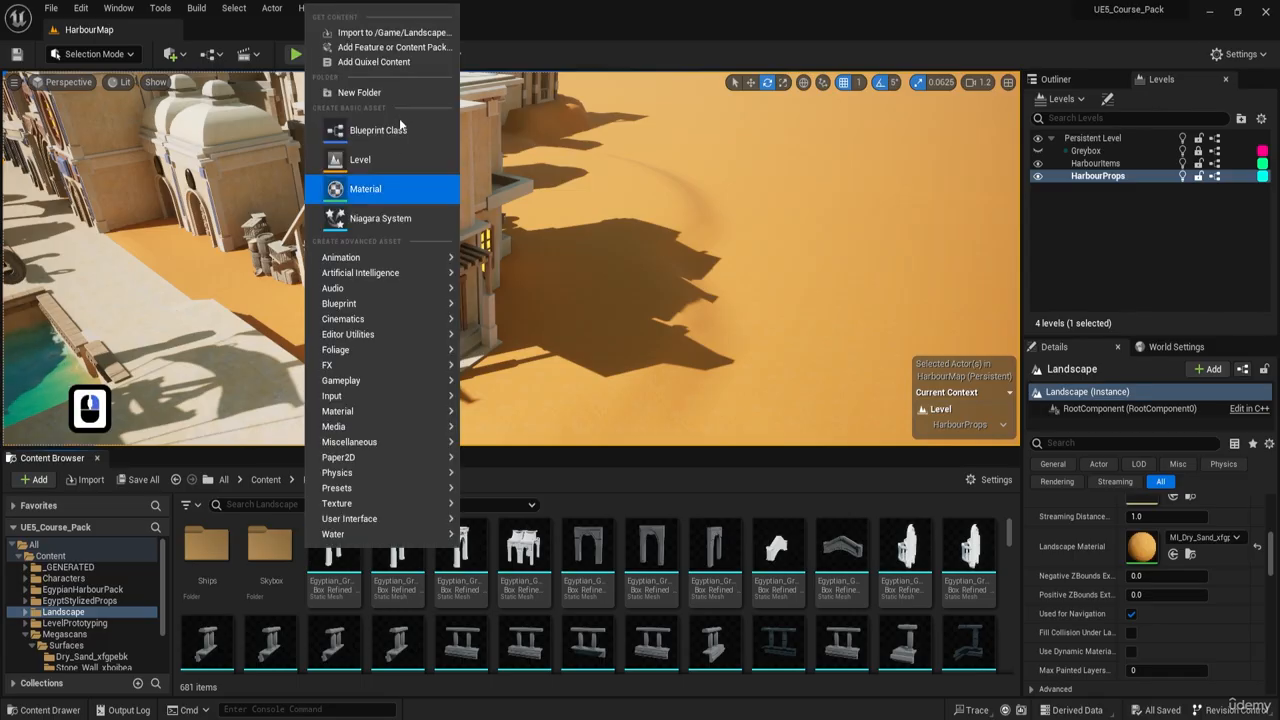
- Create a LandscapeMat folder inside the Landscape folder and add a new material named M_Landscape in it
left_click(345, 91)
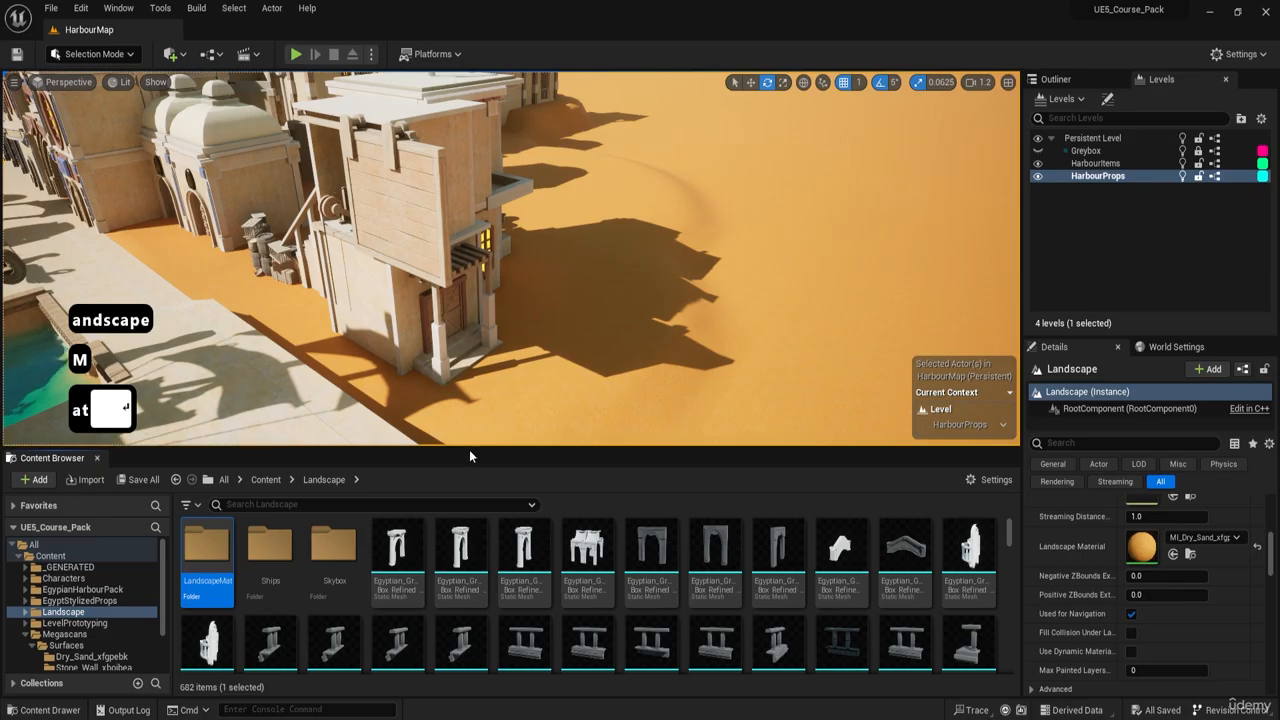
double_click(206, 550)
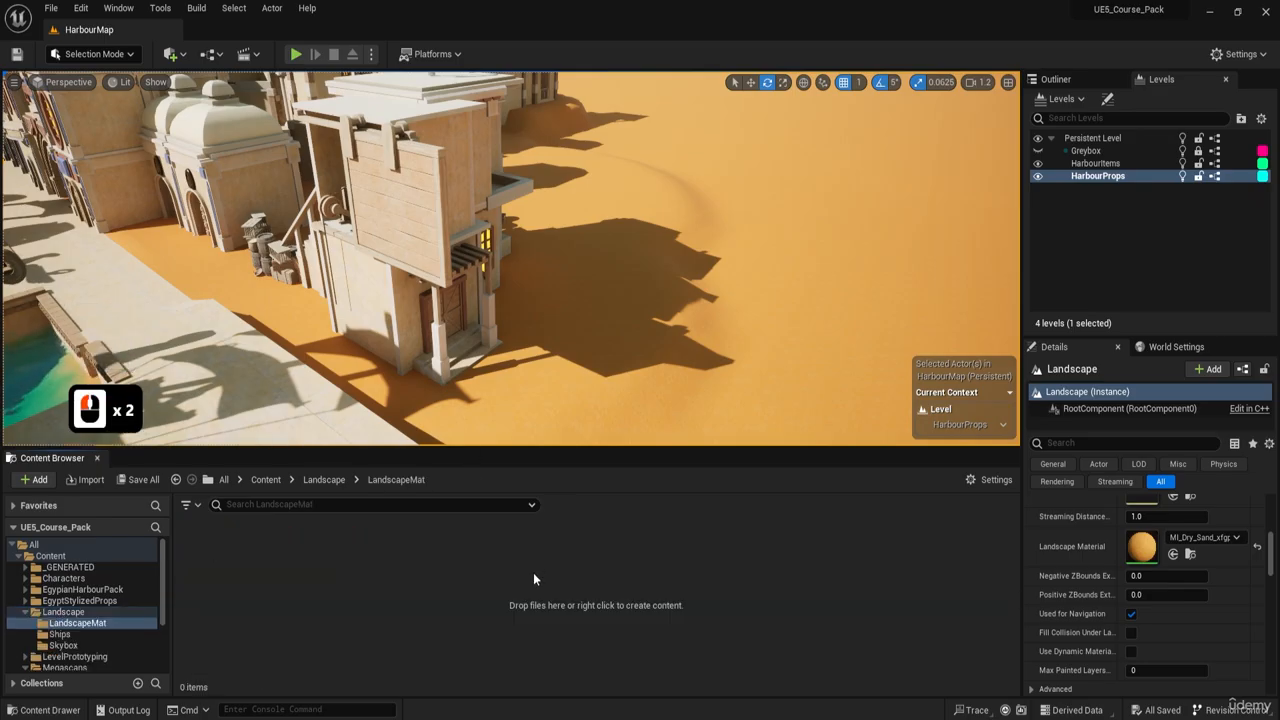
right_click(424, 572)
left_click(515, 214)
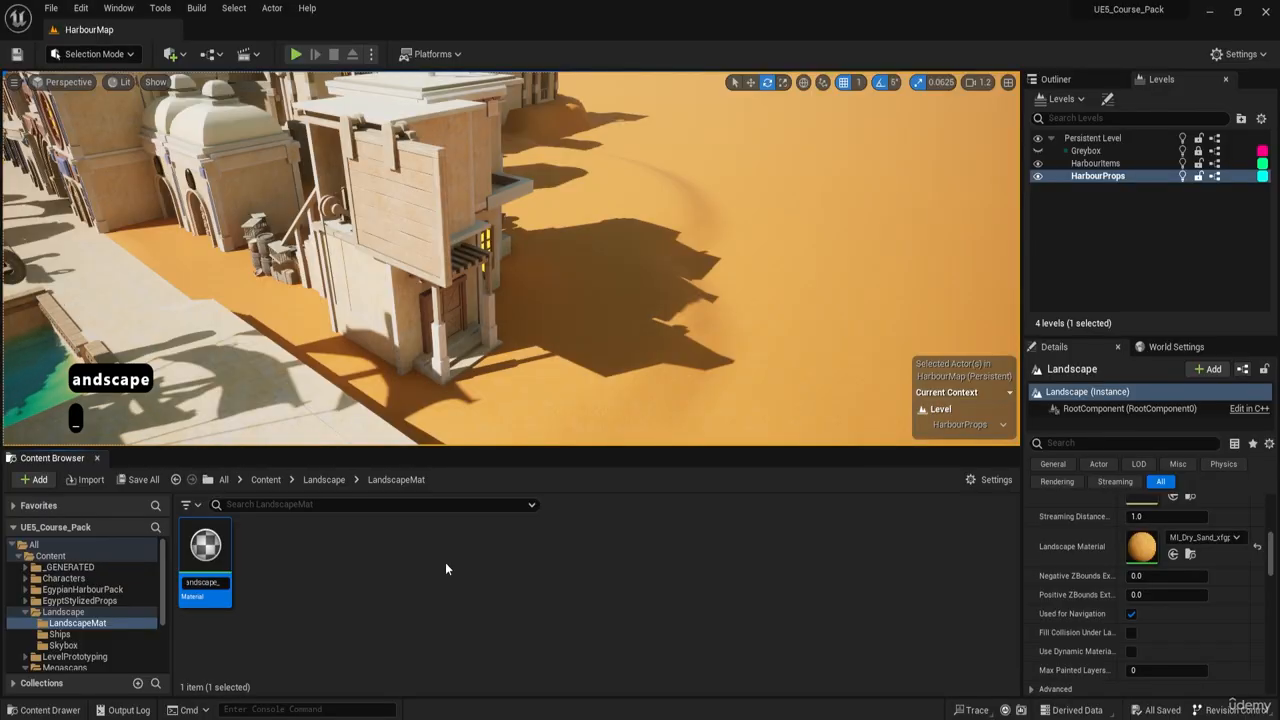
type("LandscapeMat")
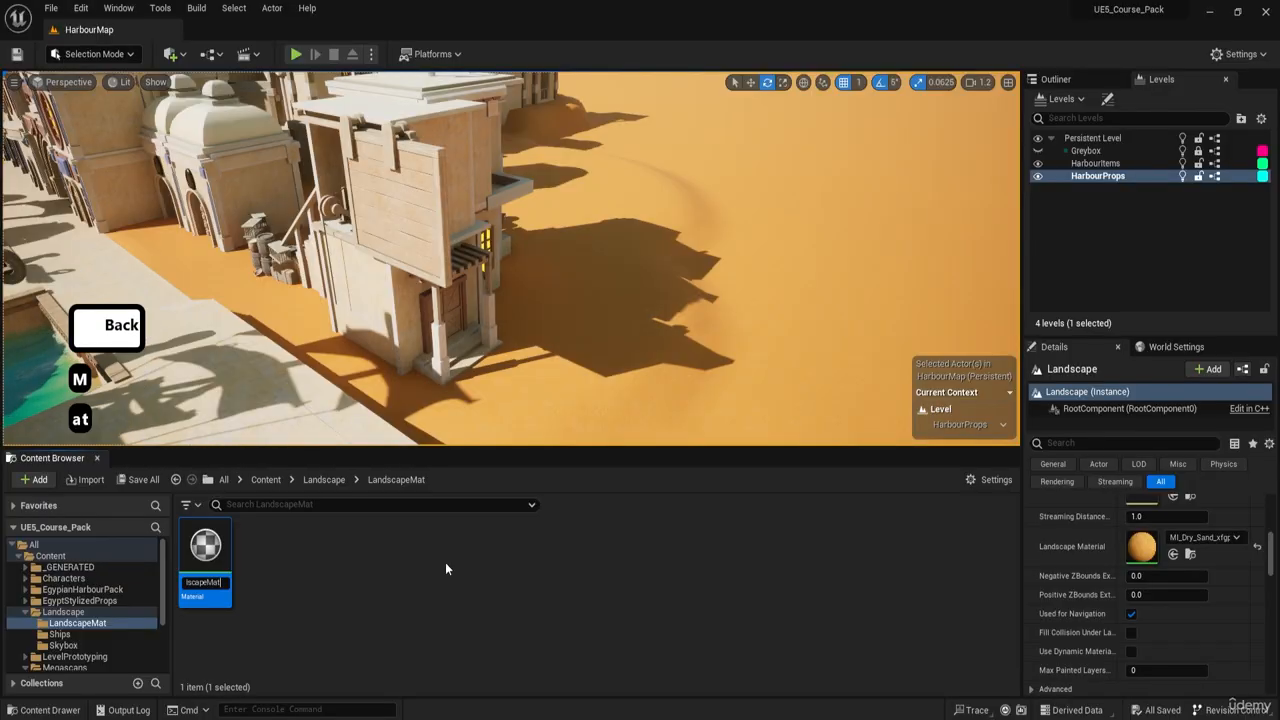
key("F8")
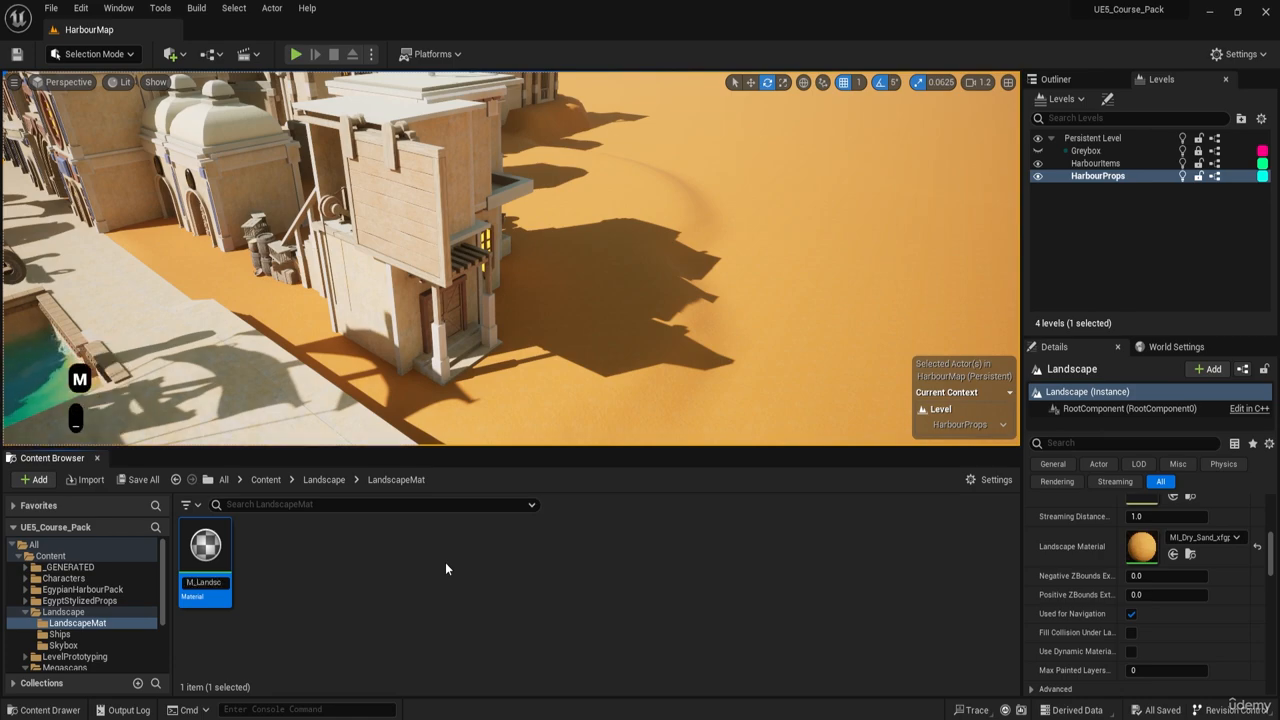
key("Return")
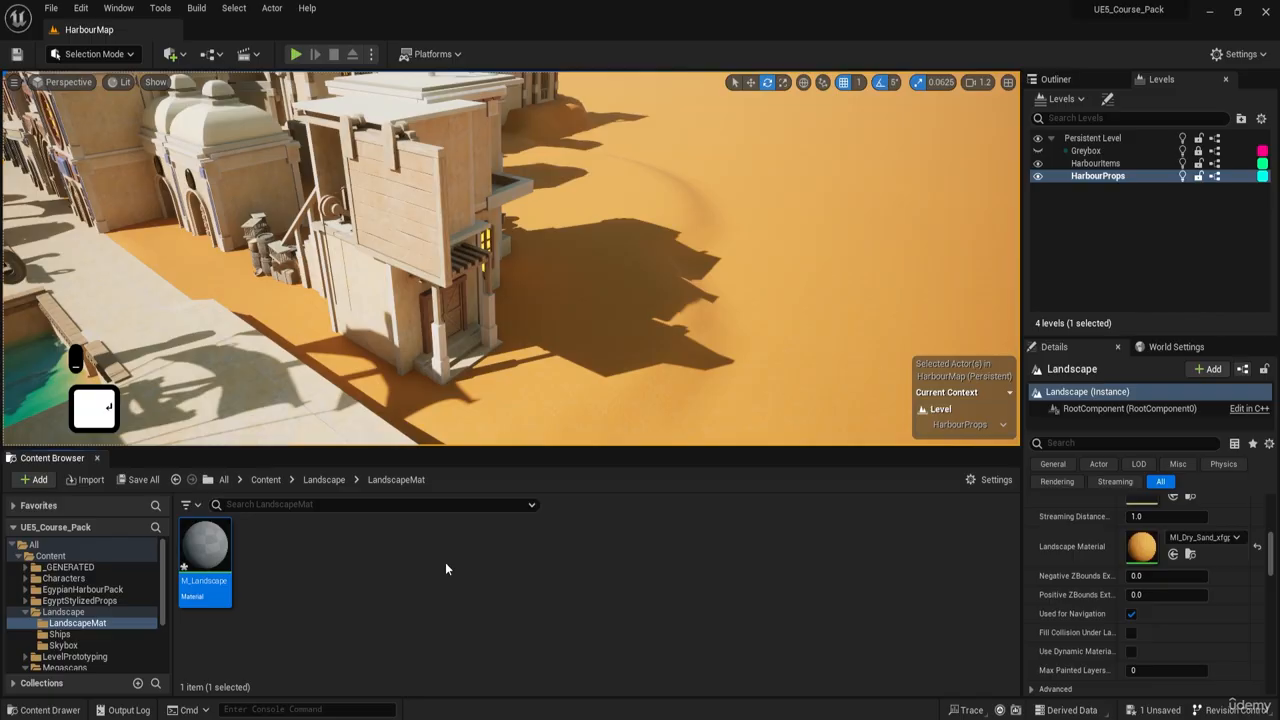
- Open the M_Landscape material for editing and enable Use Material Attributes on its result node
double_click(207, 562)
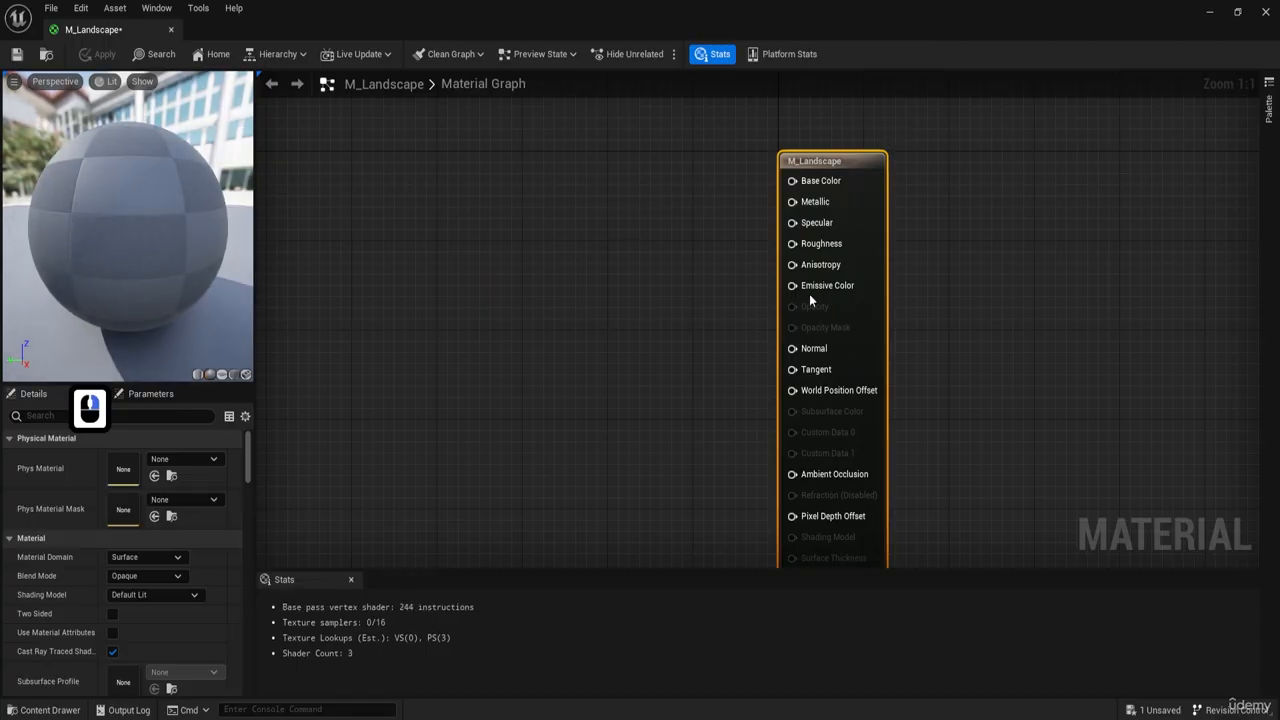
left_click(843, 160)
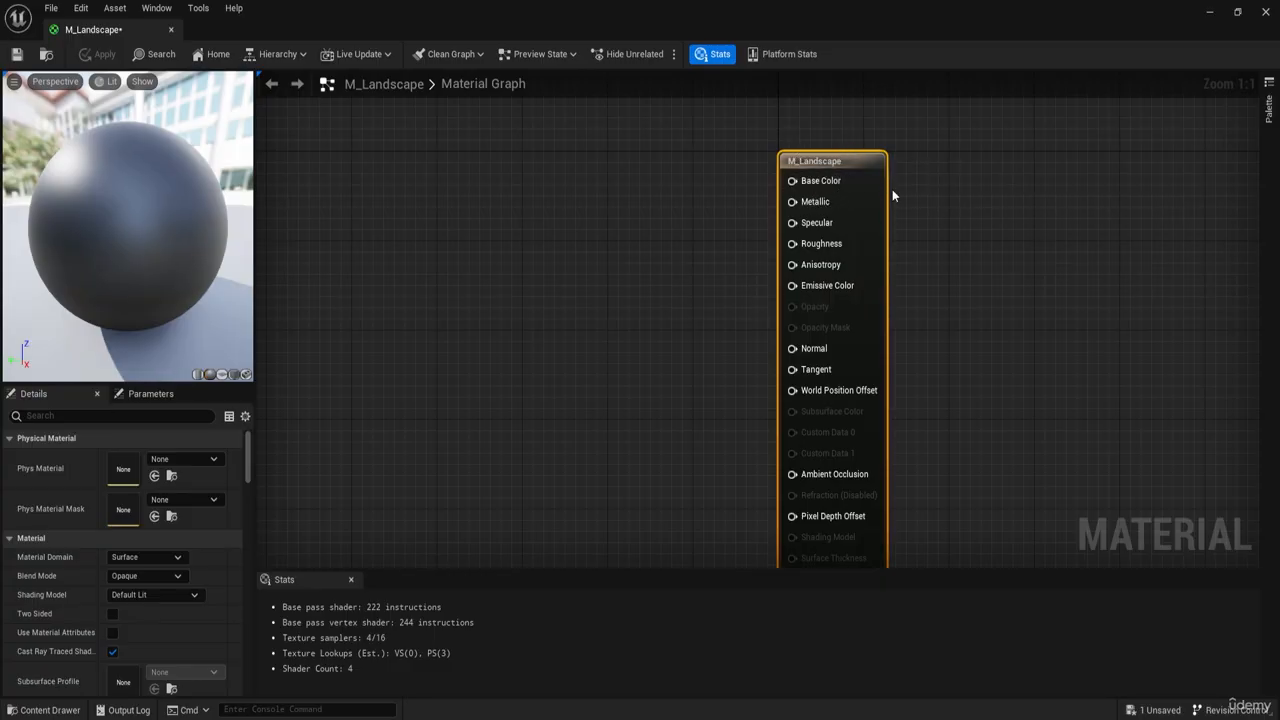
key("F8")
key("F8")
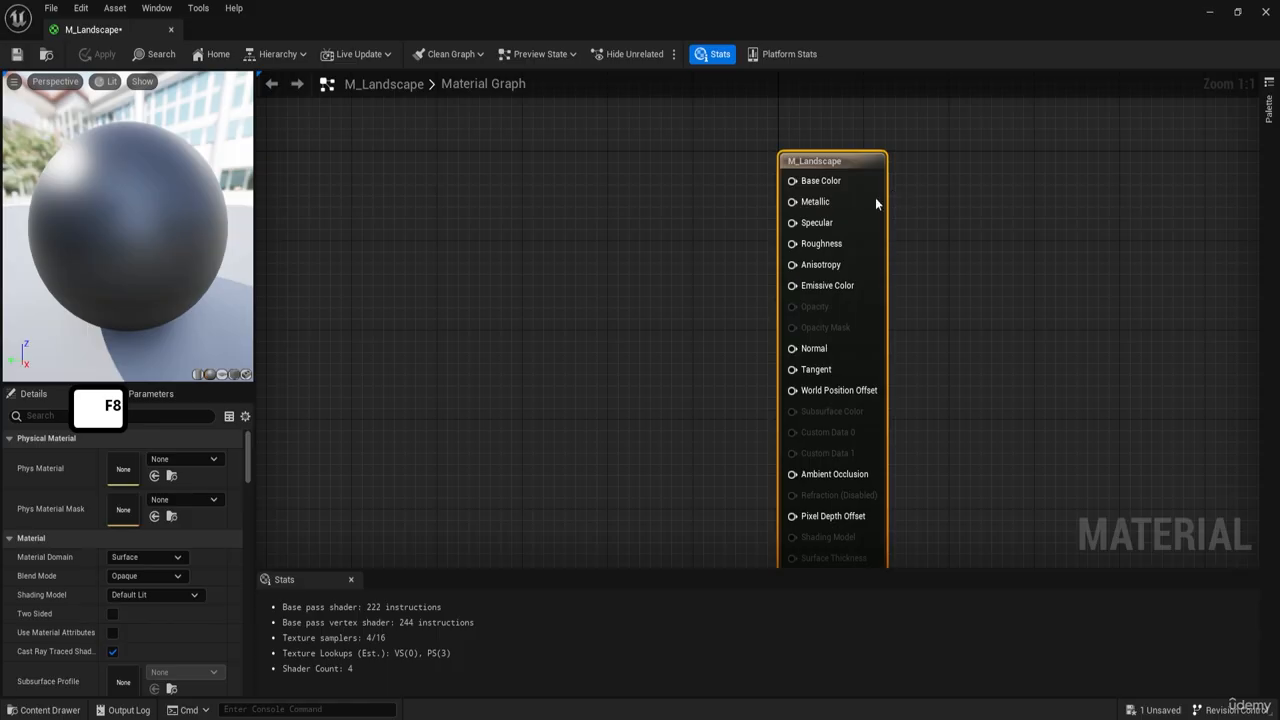
left_click(847, 153)
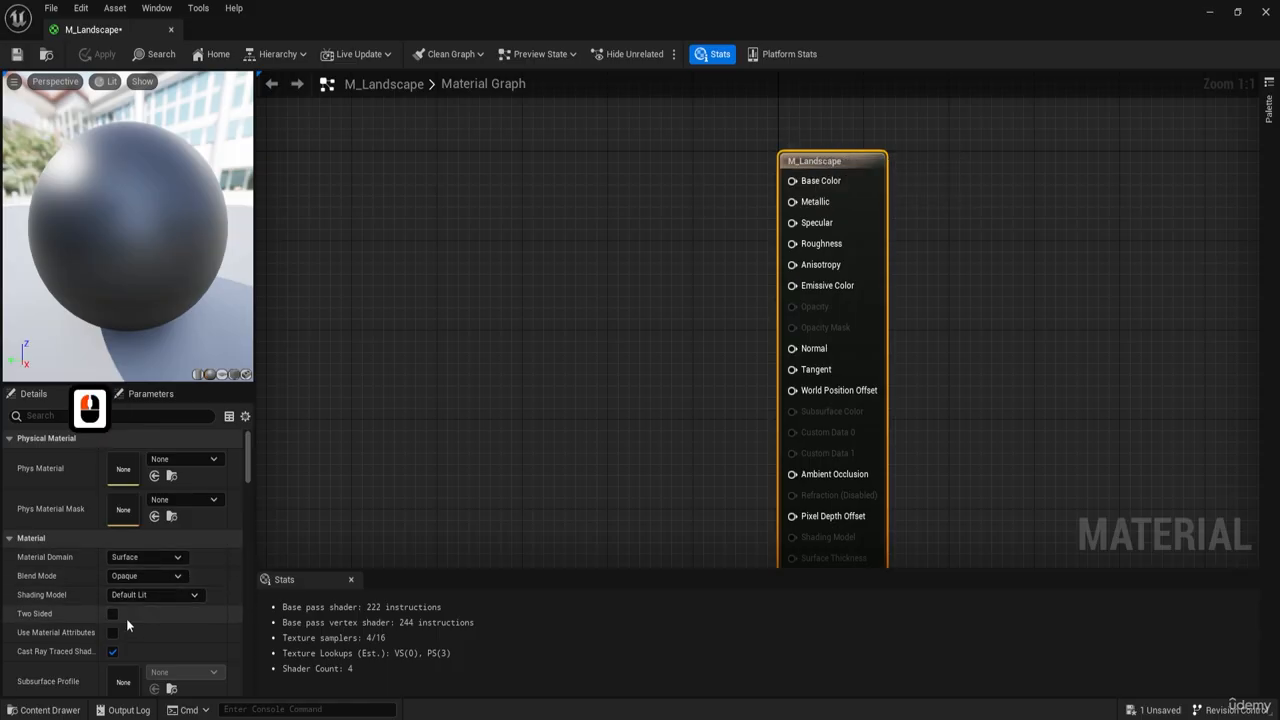
key("ctrl")
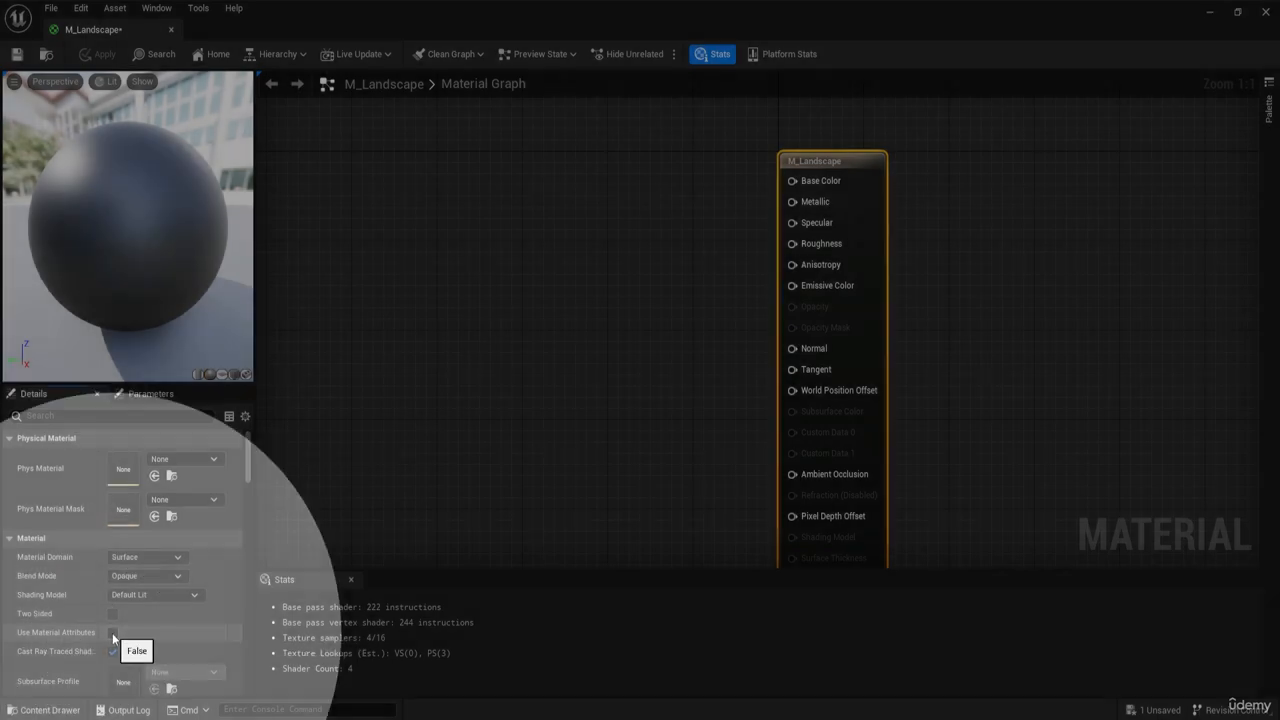
left_click(112, 633)
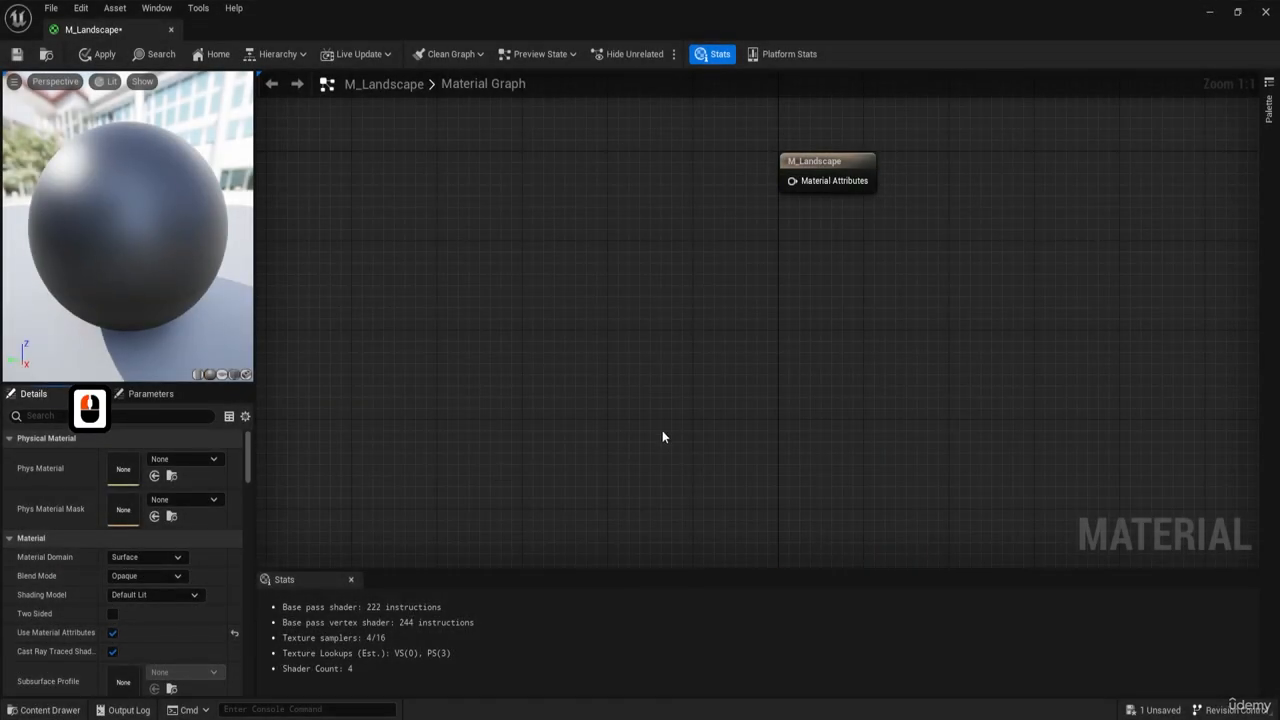
- Add a LandscapeLayerBlend node to the material graph and connect its output to the Material Attributes input
right_click_drag(706, 187, 775, 326)
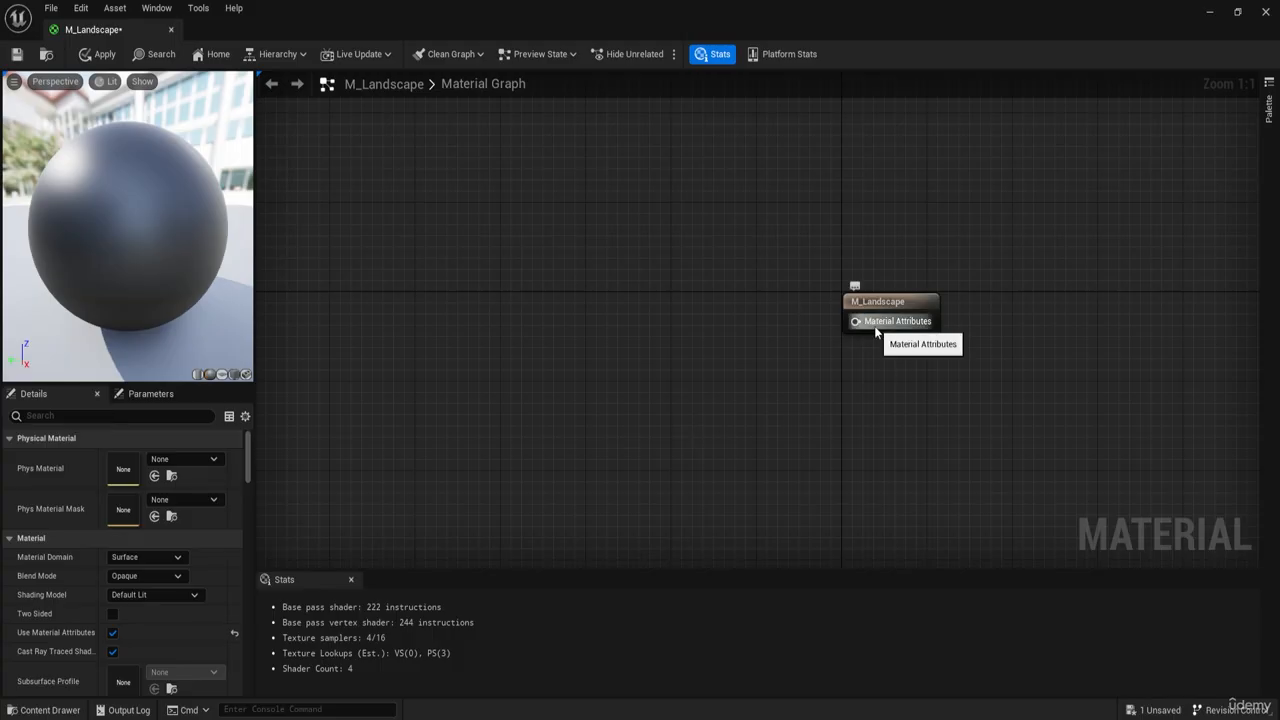
right_click(645, 306)
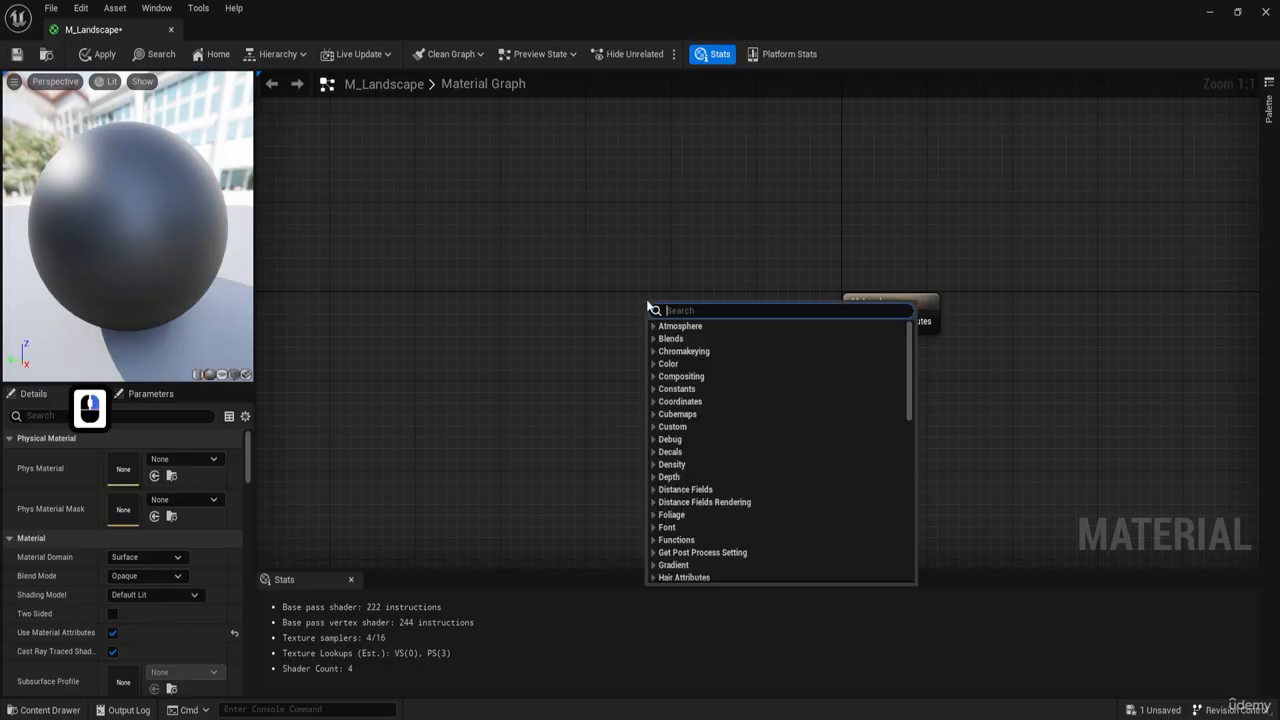
type("land")
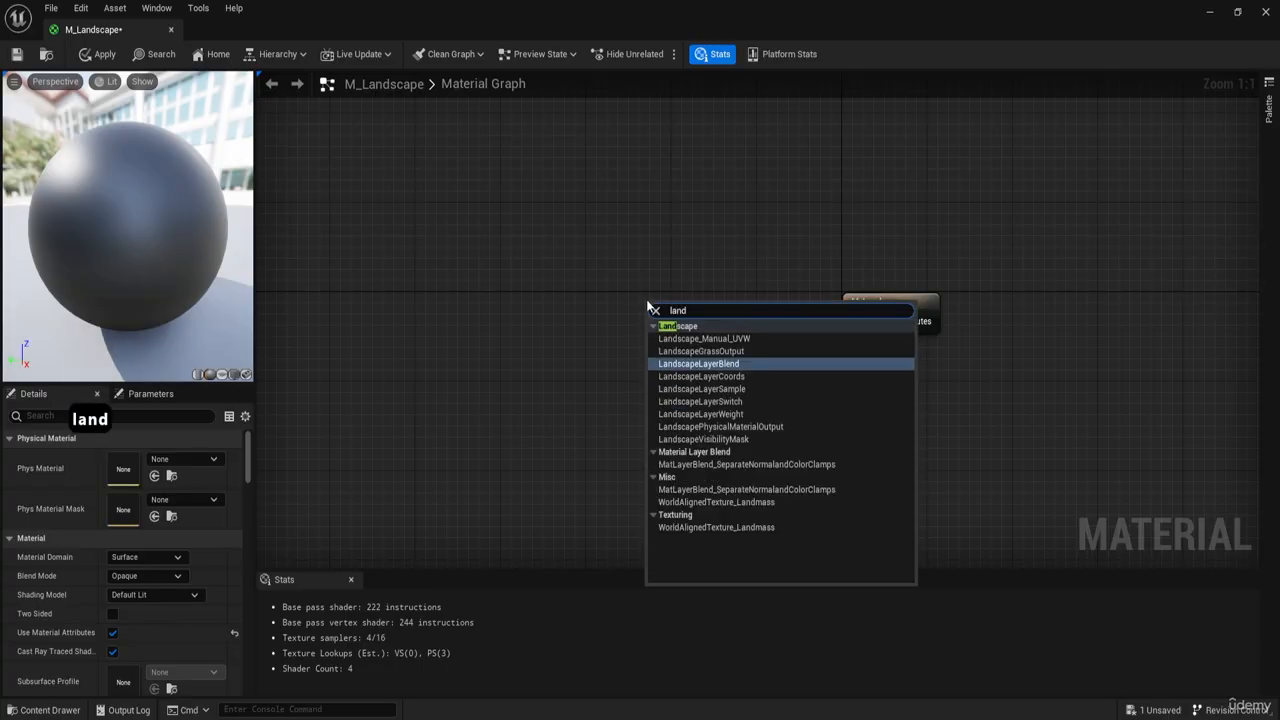
left_click(748, 365)
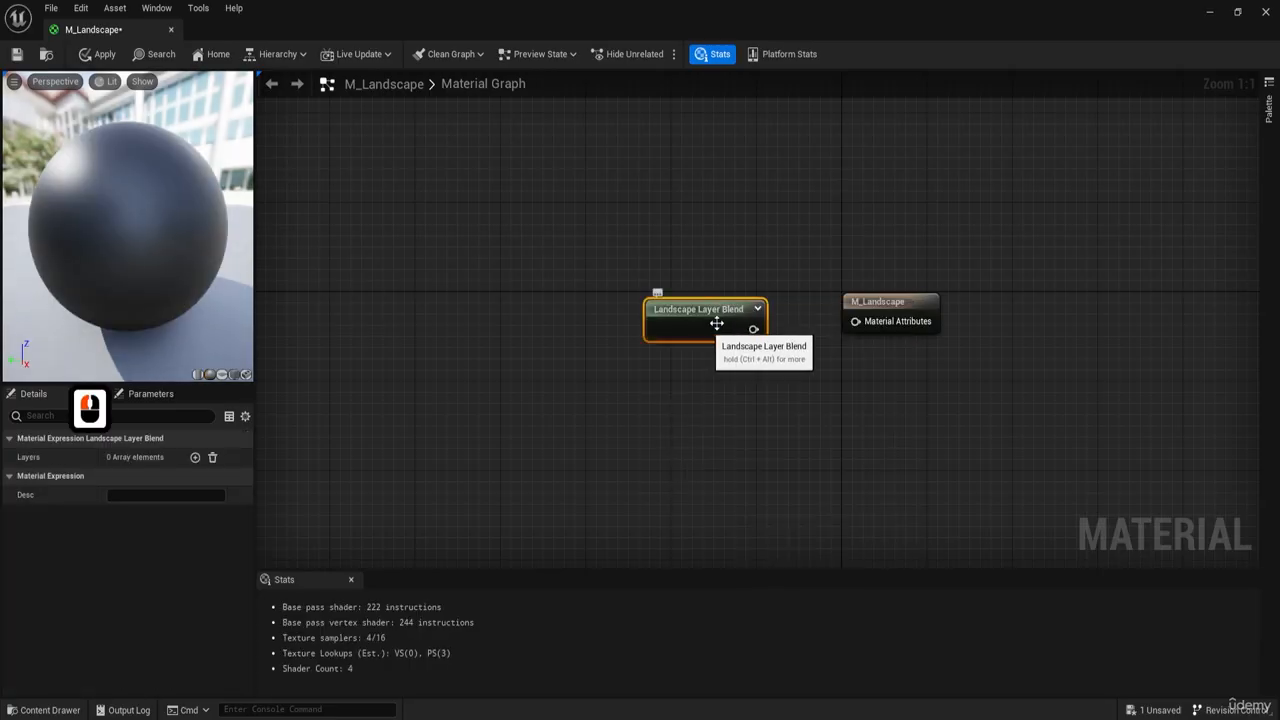
left_click_drag(750, 330, 856, 322)
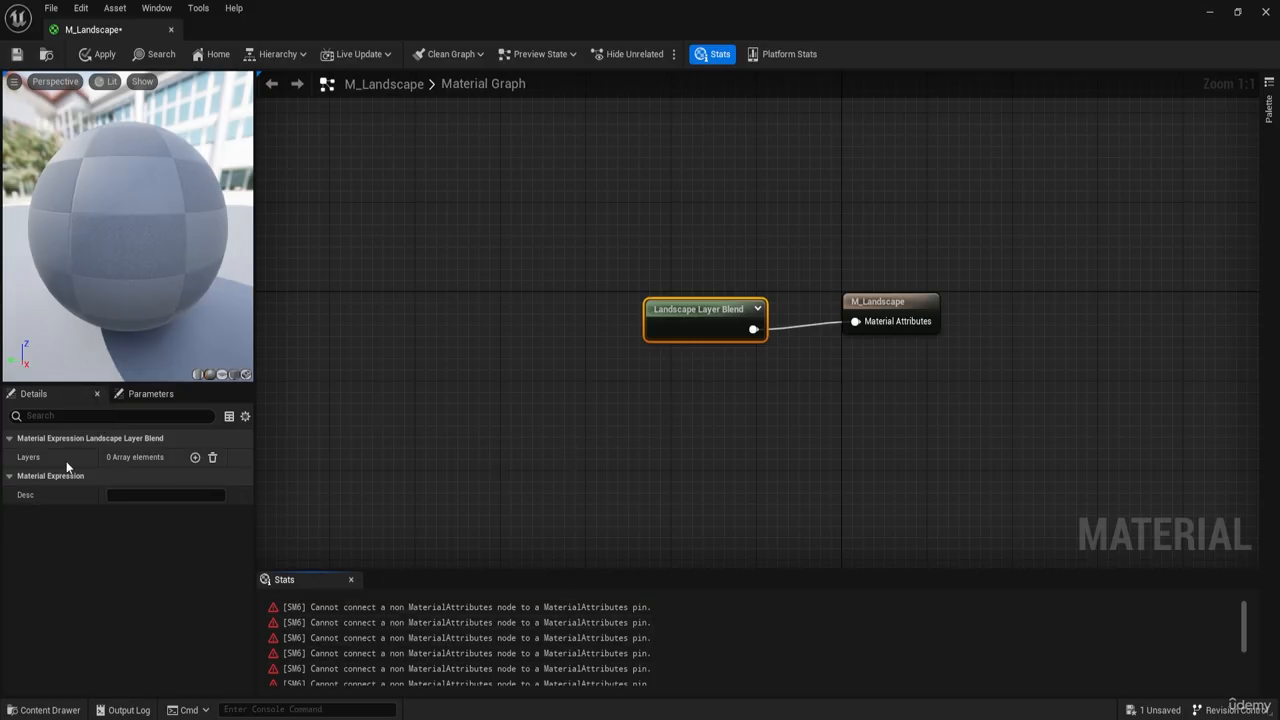
- Add two layer elements to the Landscape Layer Blend node
left_click(705, 310)
key("ctrl")
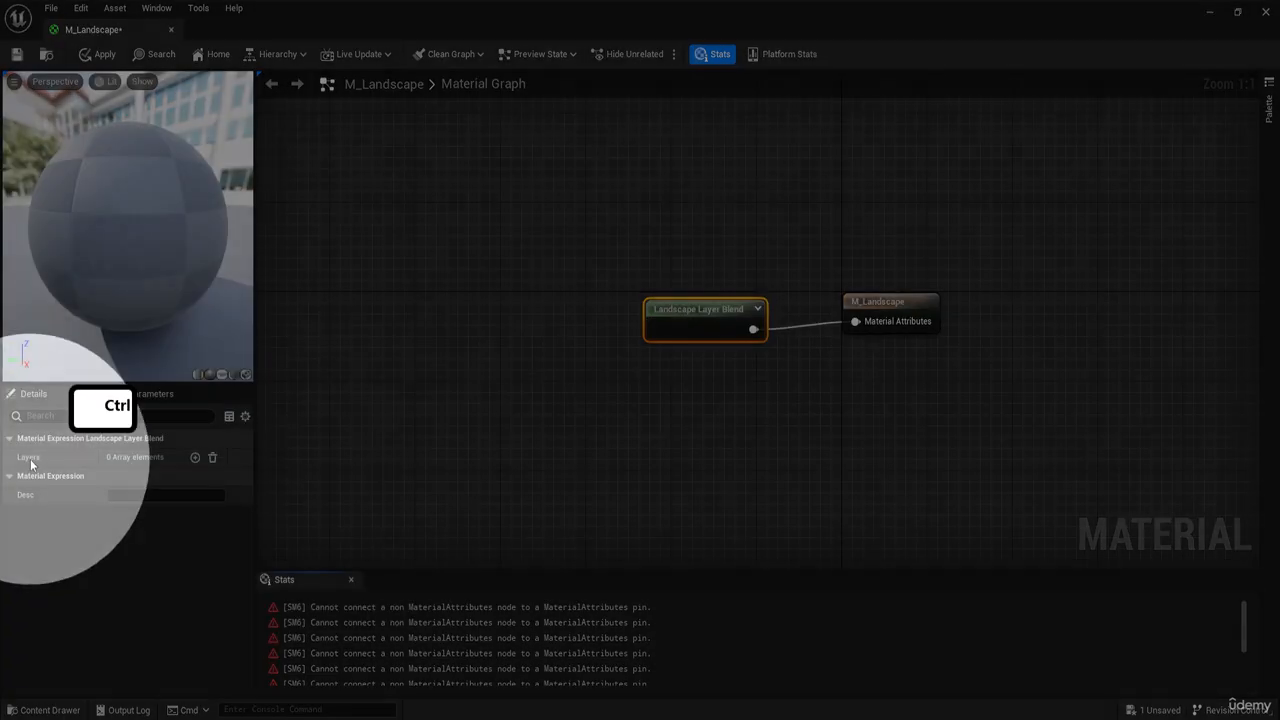
left_click(196, 458)
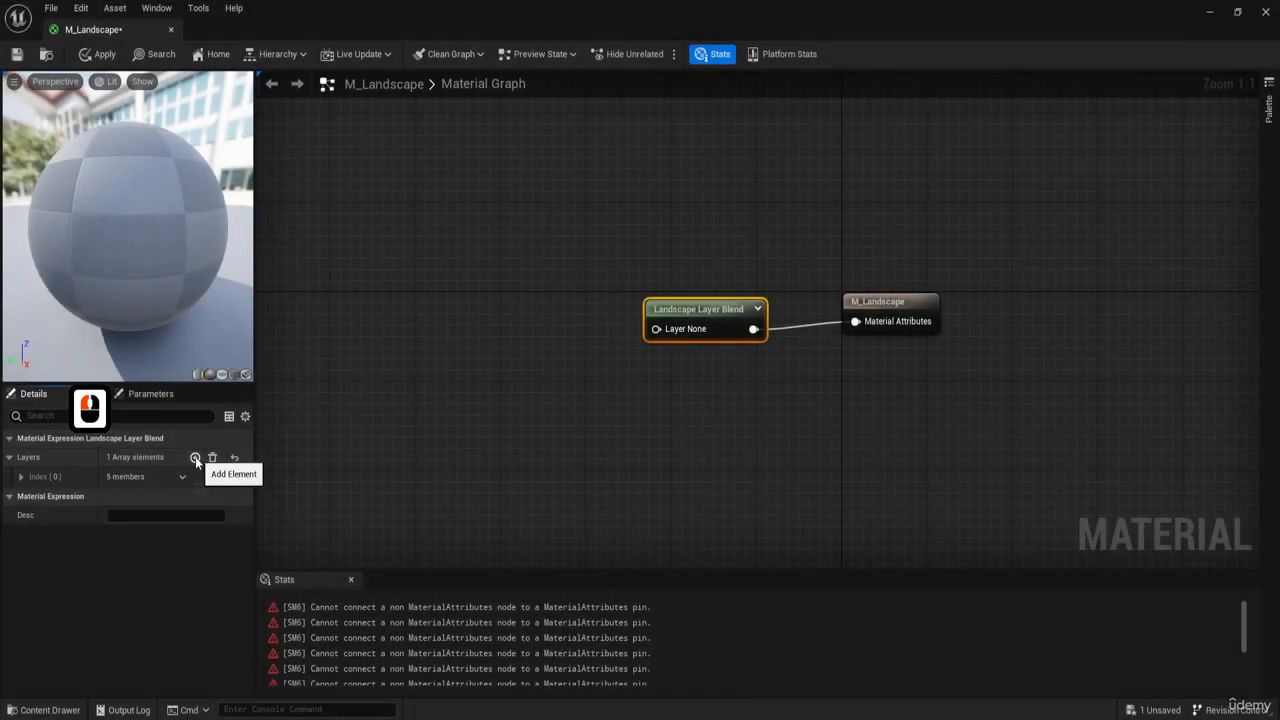
left_click(196, 458)
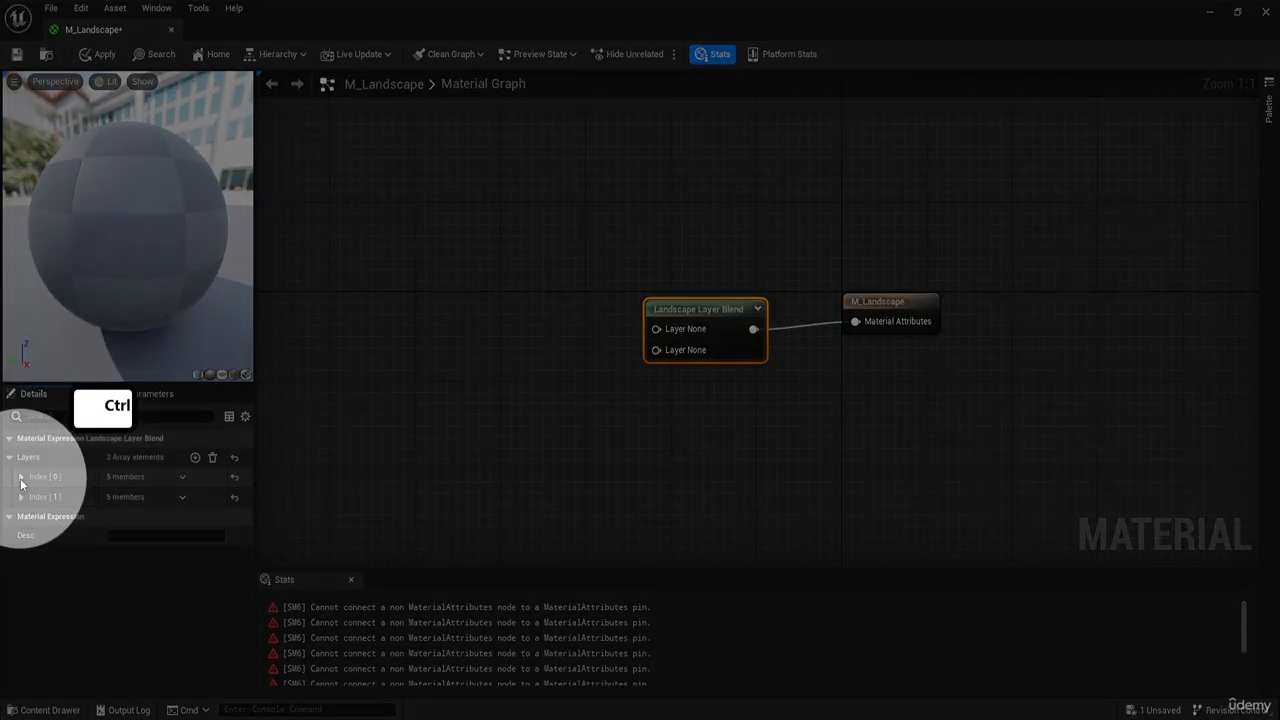
- Name the first layer (Index 0) of the Landscape Layer Blend node Sand
left_click(20, 477)
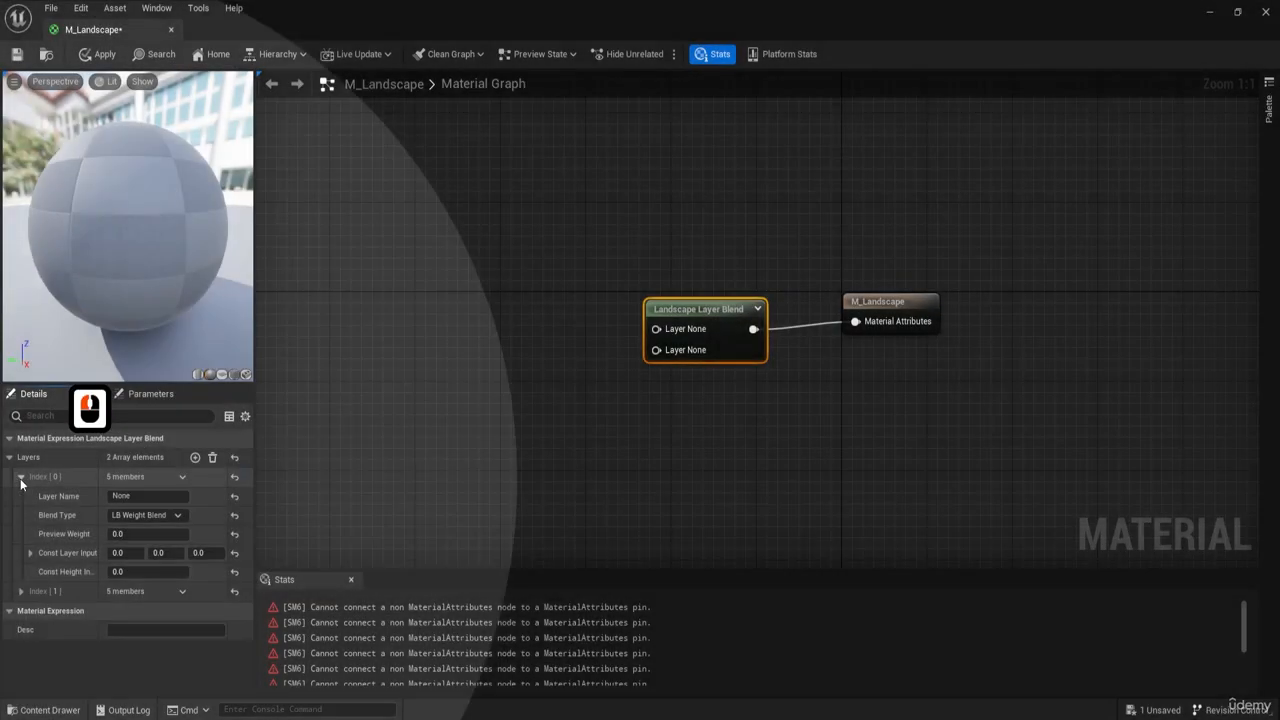
left_click(120, 497)
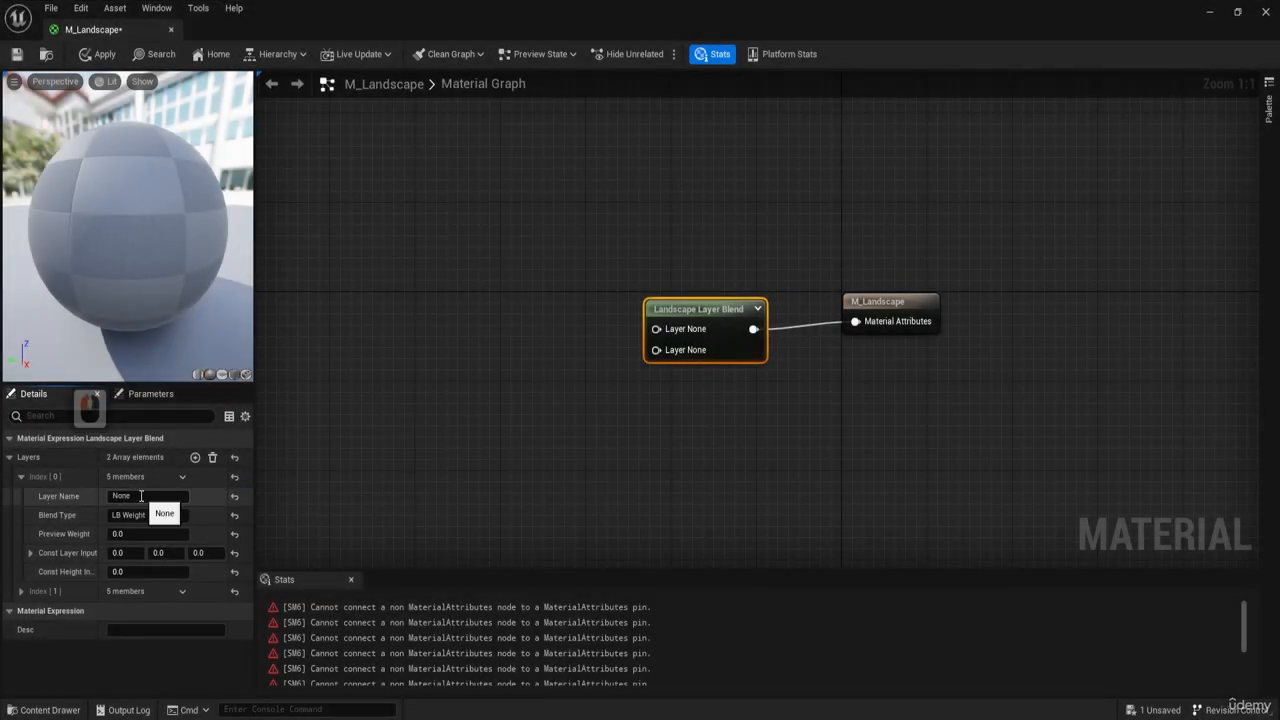
double_click(141, 496)
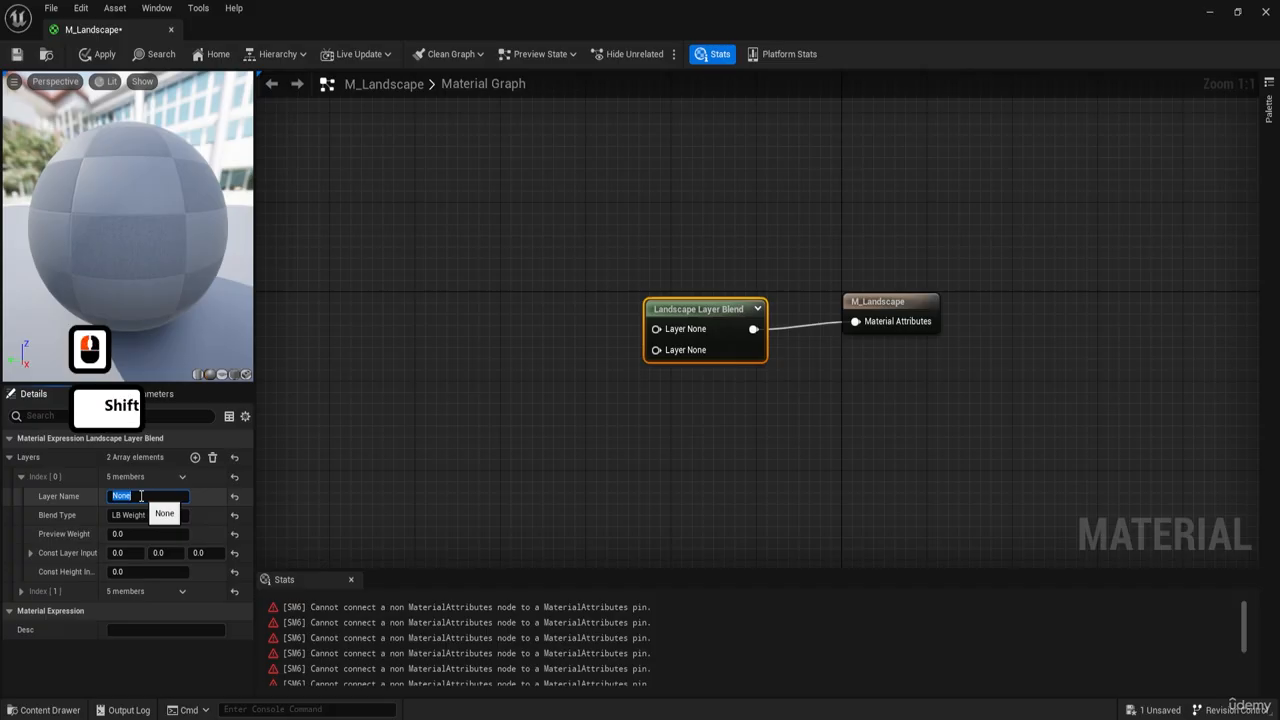
type("Sand")
key("Return")
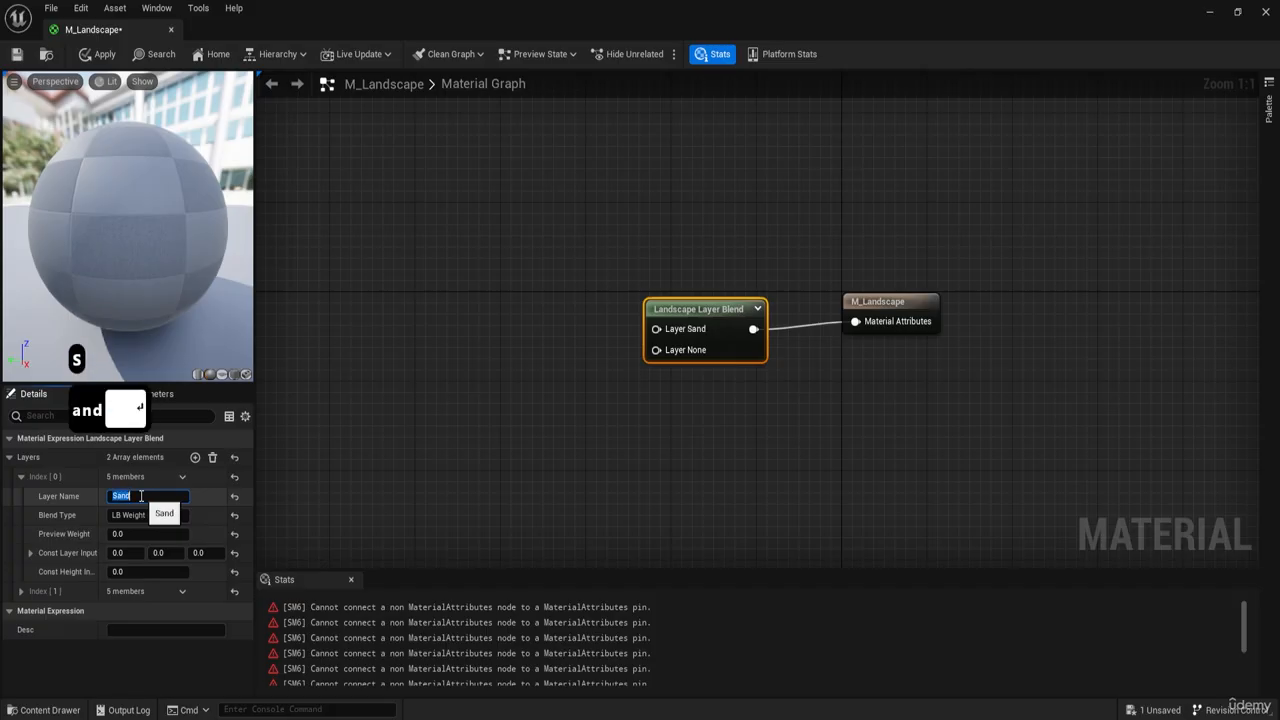
- Name the second layer (Index 1) of the Landscape Layer Blend node Tiles
left_click(21, 591)
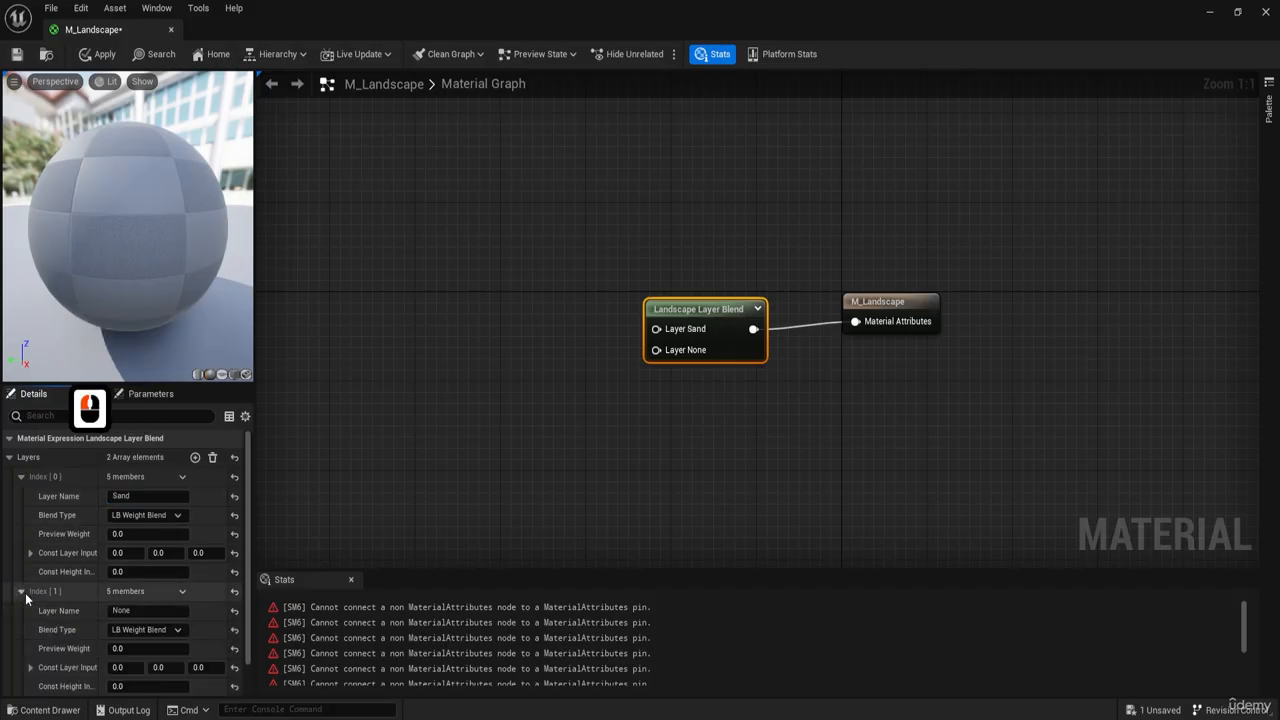
scroll(27, 597, "down", 2)
double_click(140, 573)
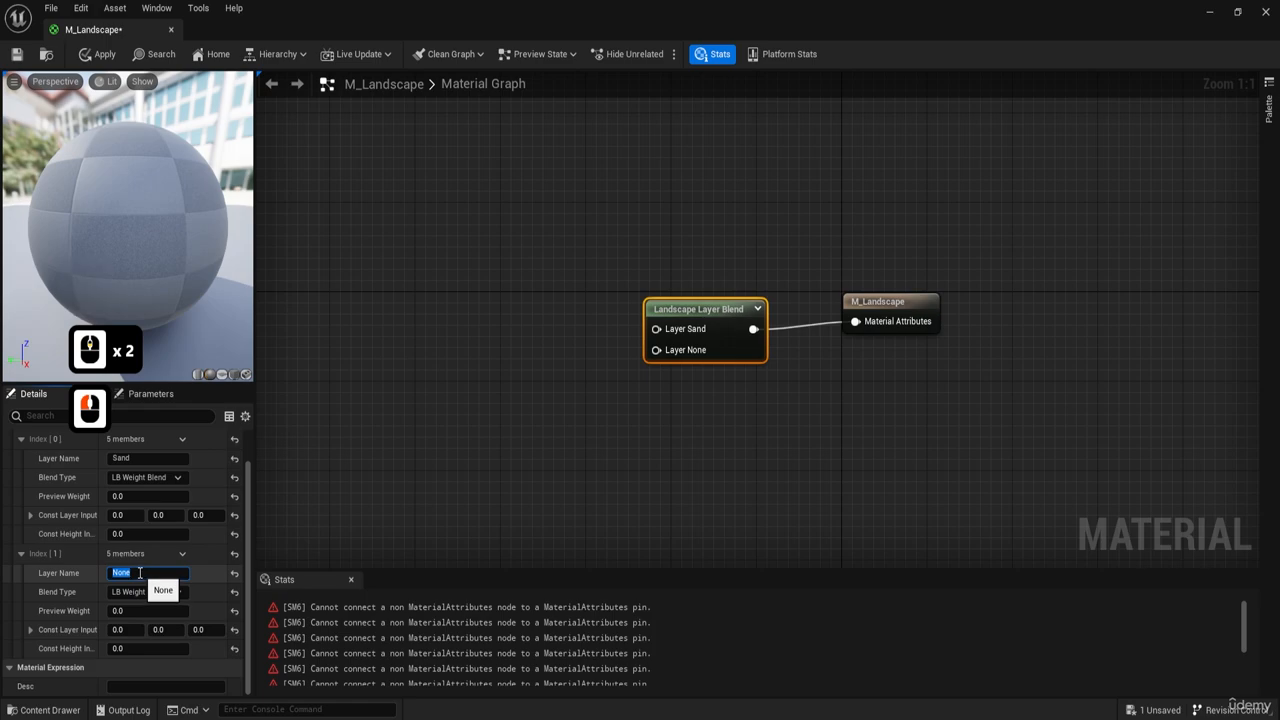
type("Tiles")
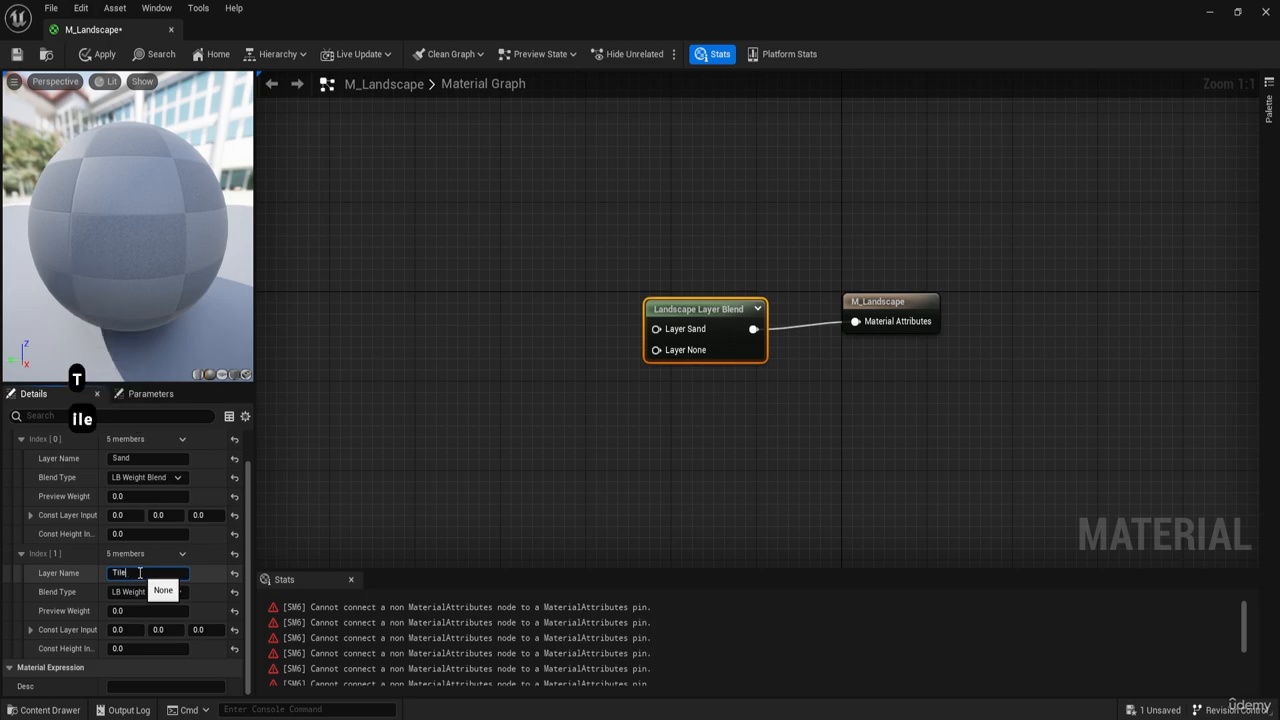
key("Return")
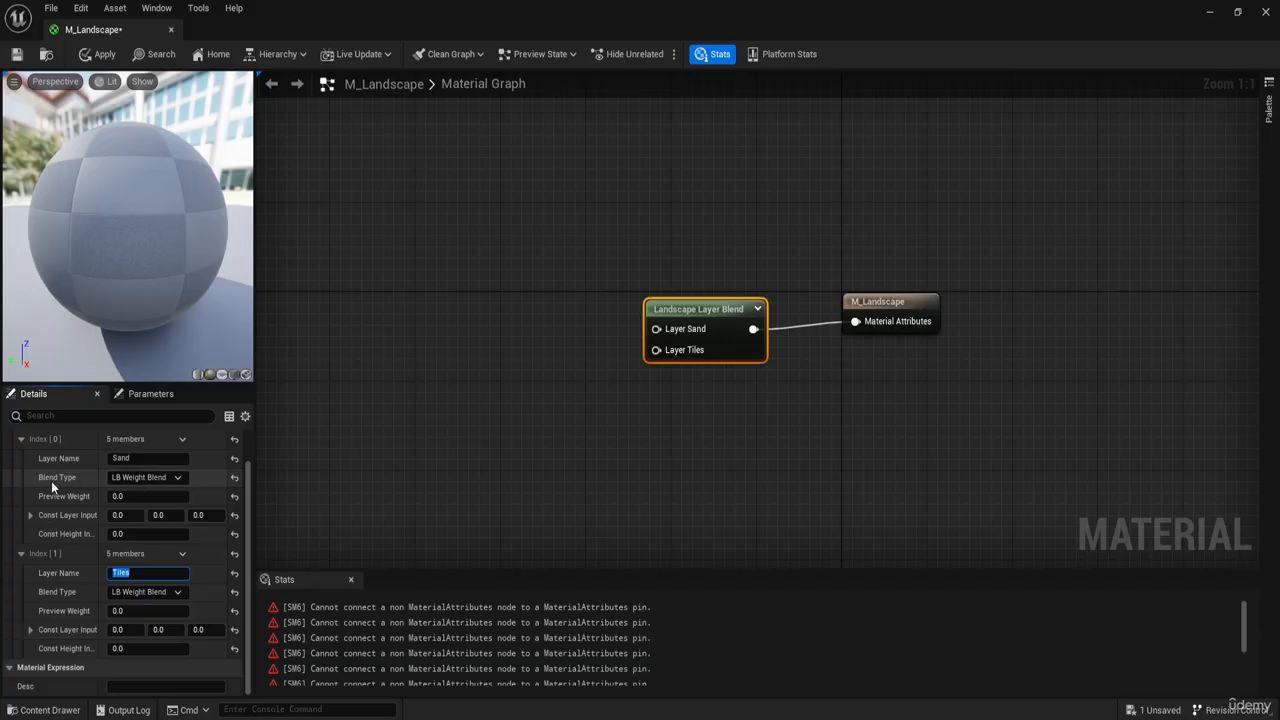
- Set the blend type of both the Sand and Tiles layers to LB Height Blend
left_click(142, 479)
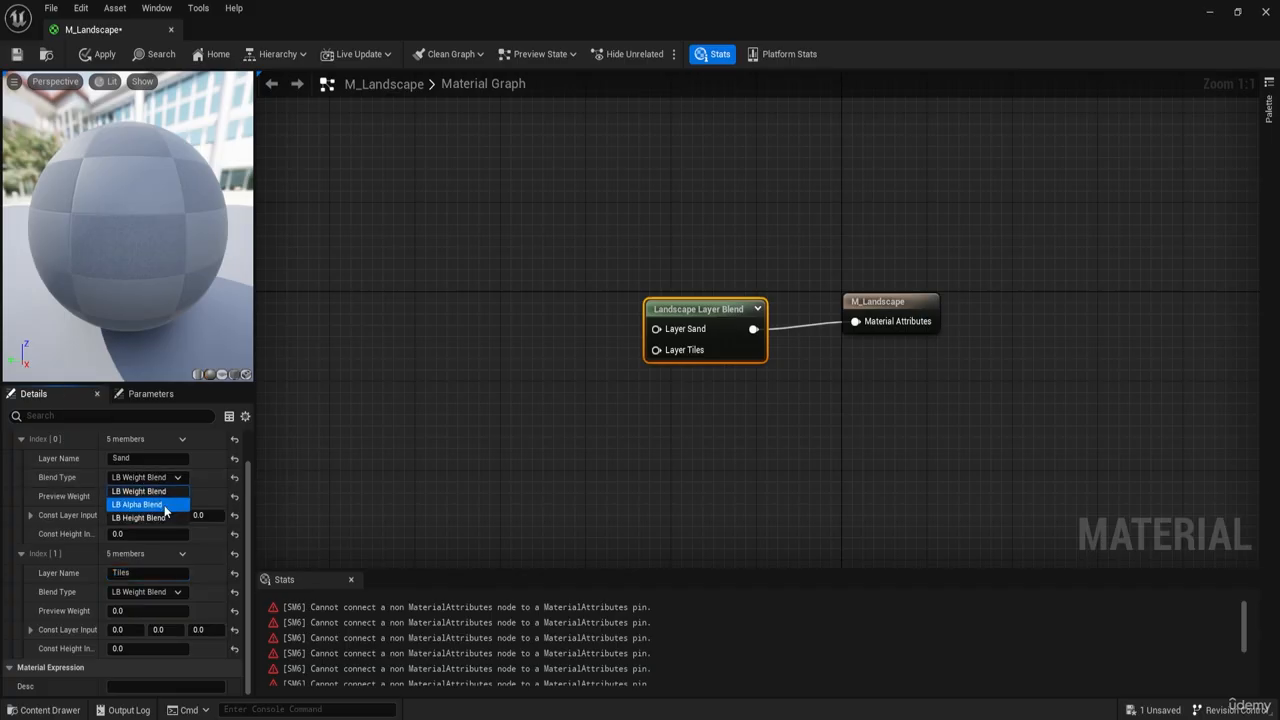
key("F8")
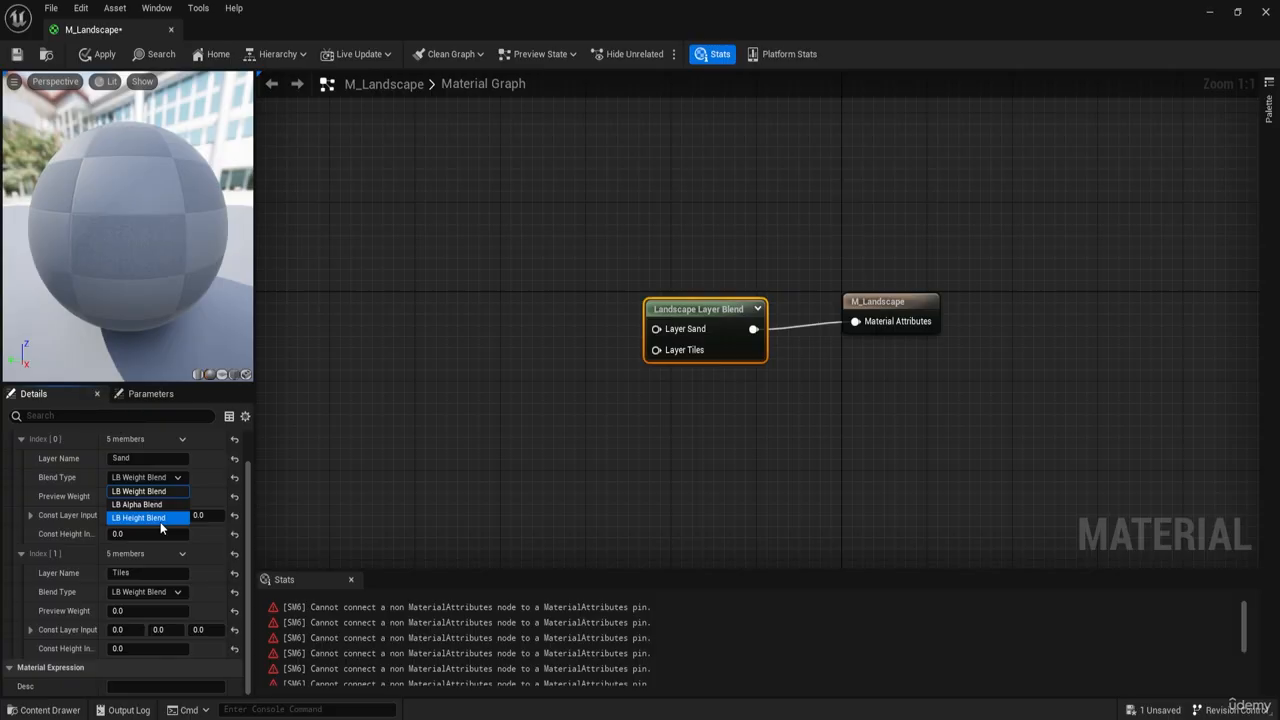
left_click(140, 517)
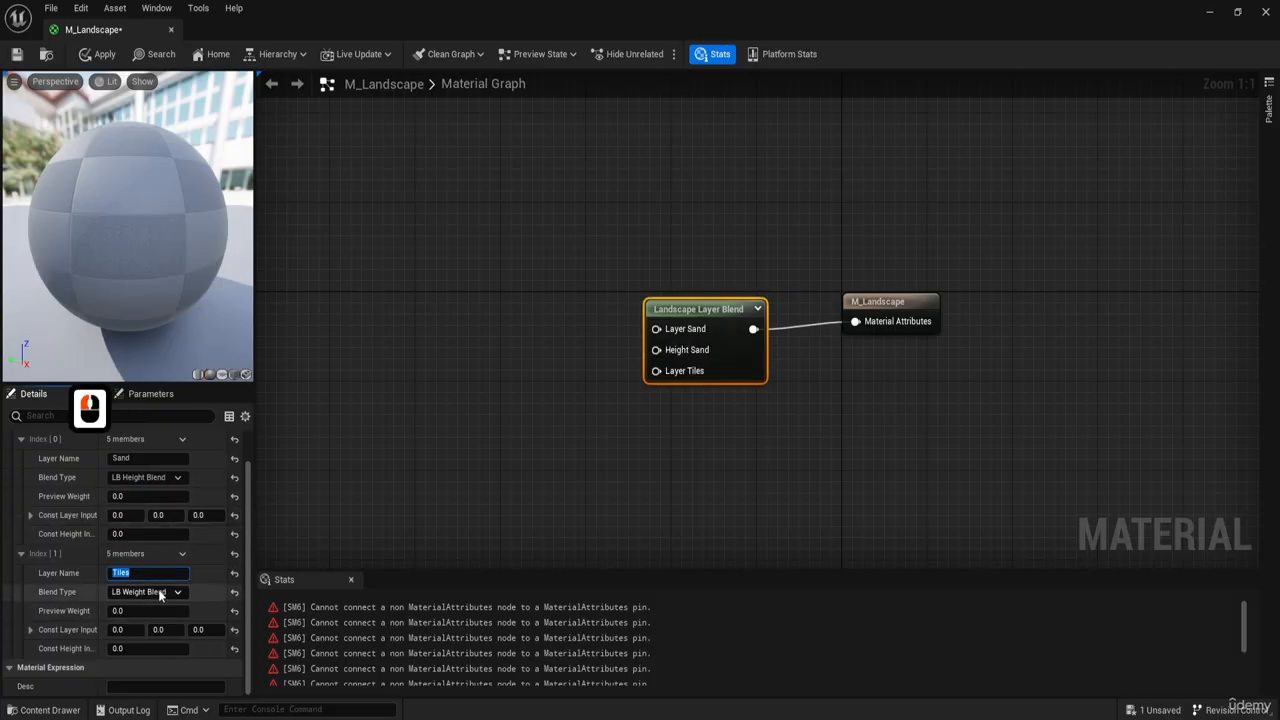
left_click(160, 595)
left_click(145, 630)
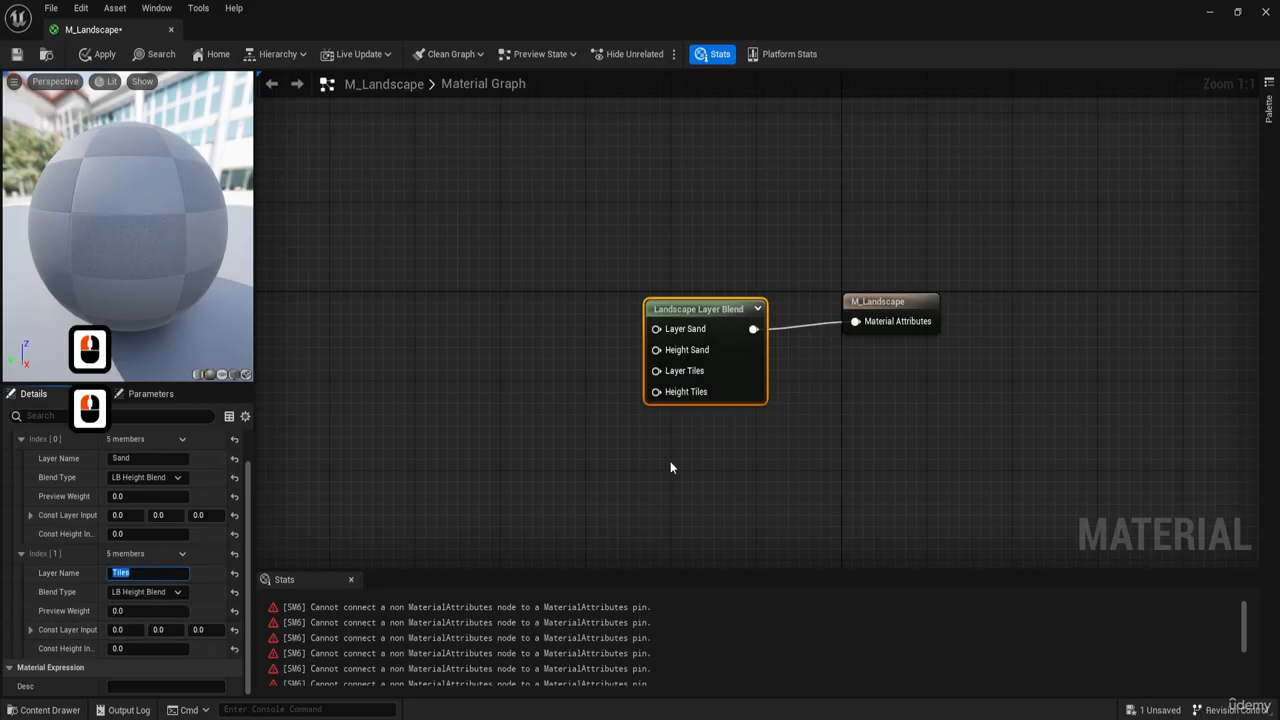
right_click_drag(605, 405, 637, 413)
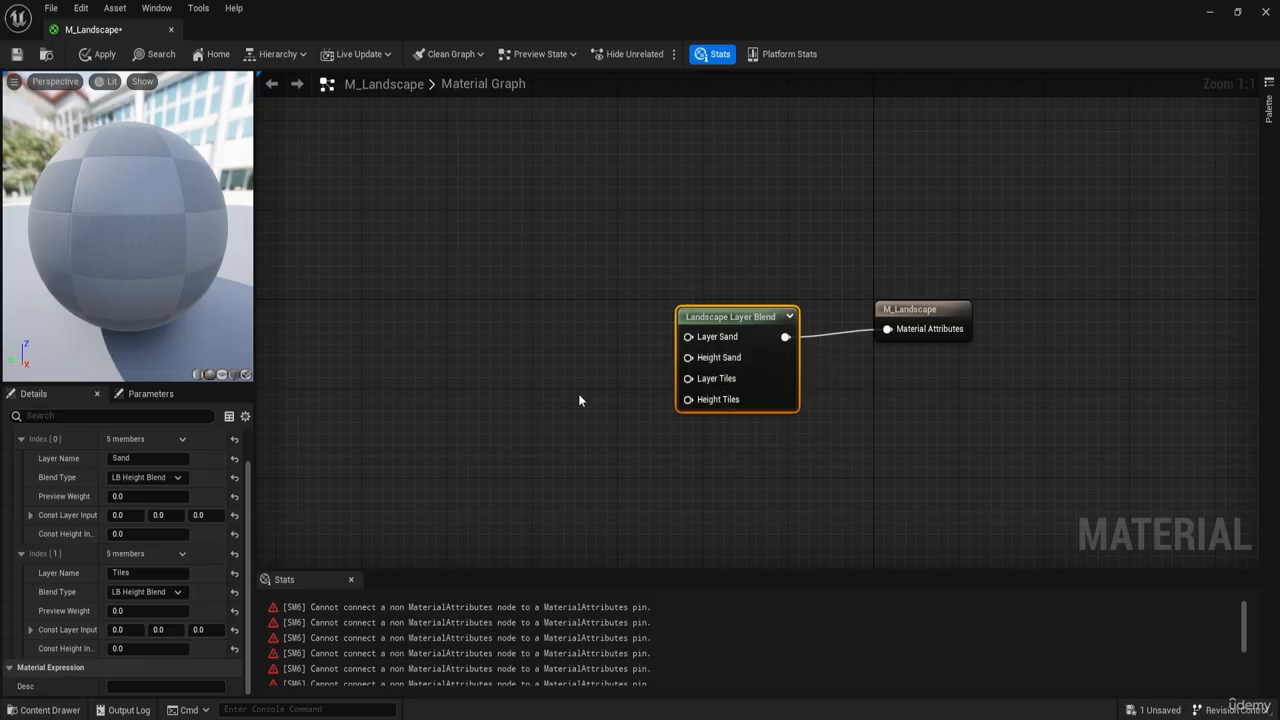
scroll(603, 389, "down", 2)
scroll(570, 371, "up", 2)
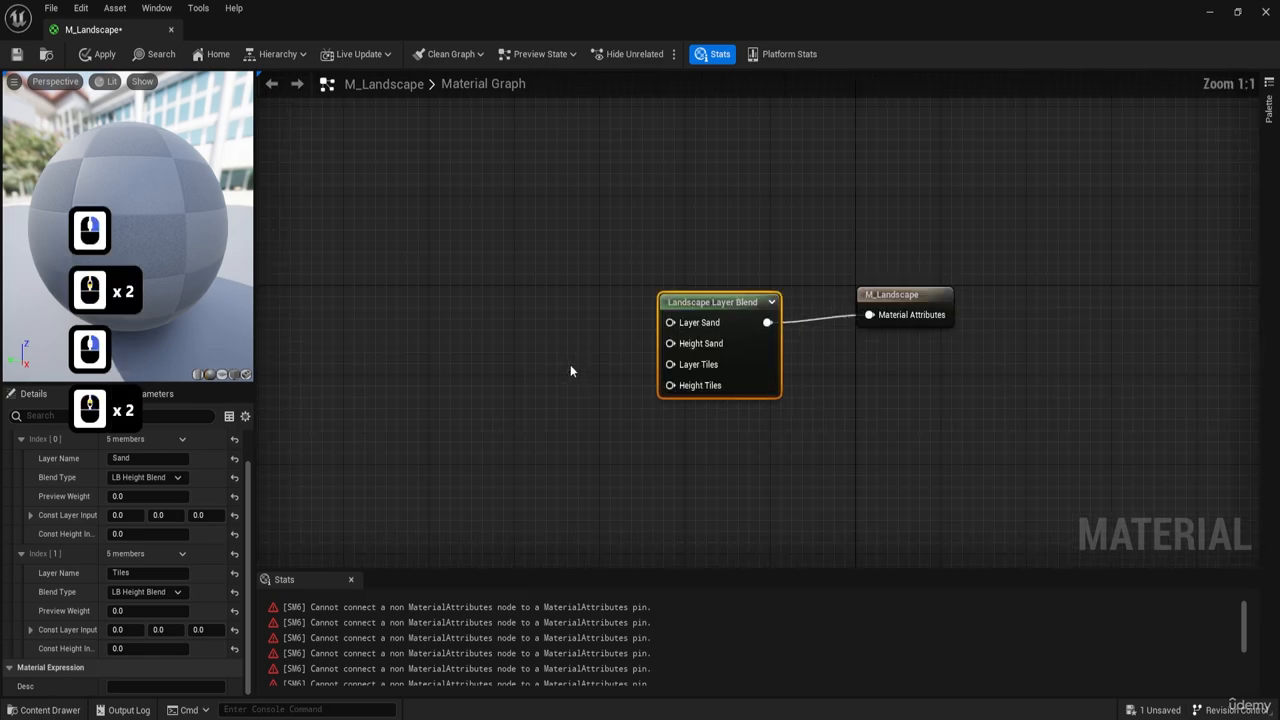
right_click_drag(570, 371, 743, 337)
right_click_drag(509, 317, 571, 314)
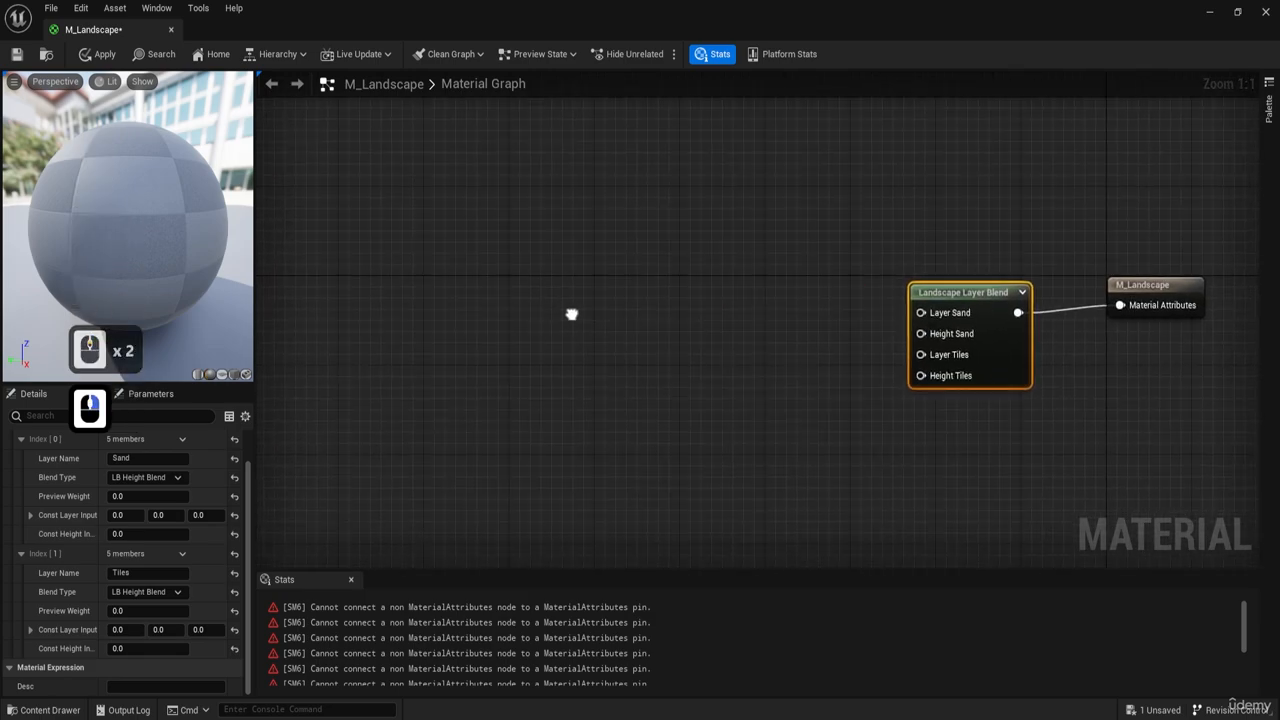
- Add the three Dry_Sand_xfgpebk textures from the Megascans Surfaces folder to the M_Landscape graph as Texture Sample nodes
left_click_drag(606, 20, 814, 29)
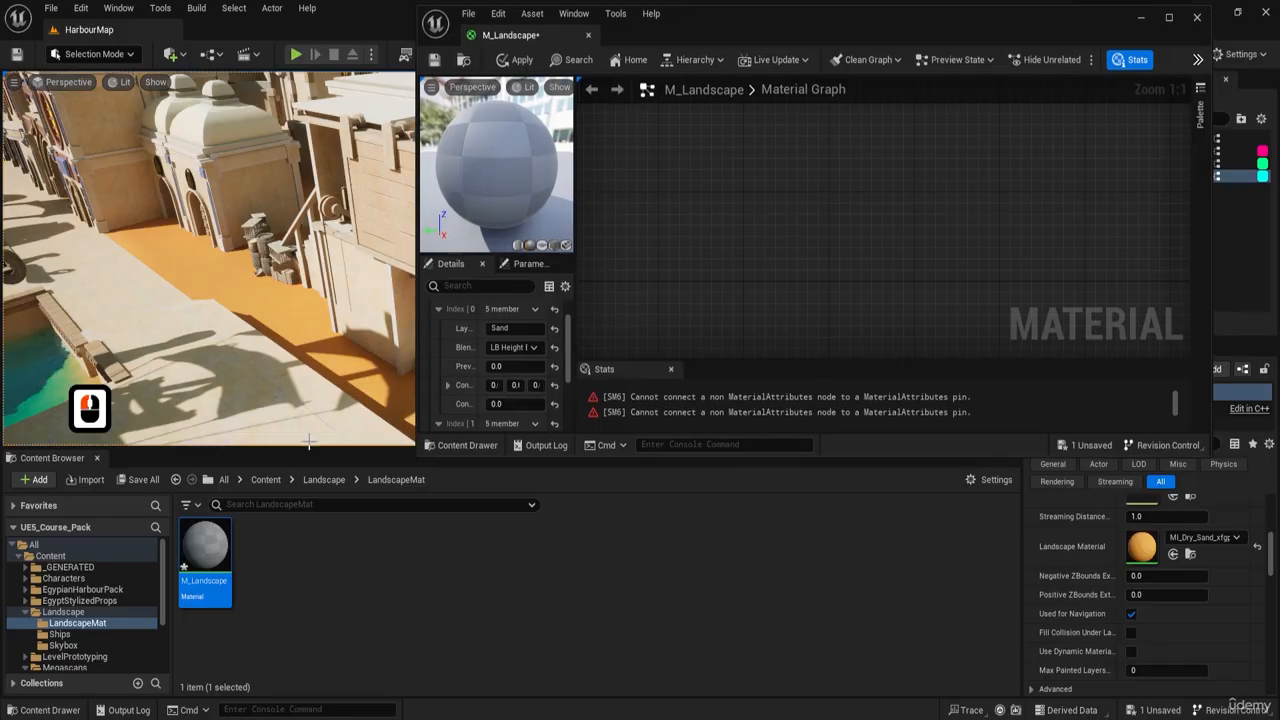
left_click(264, 480)
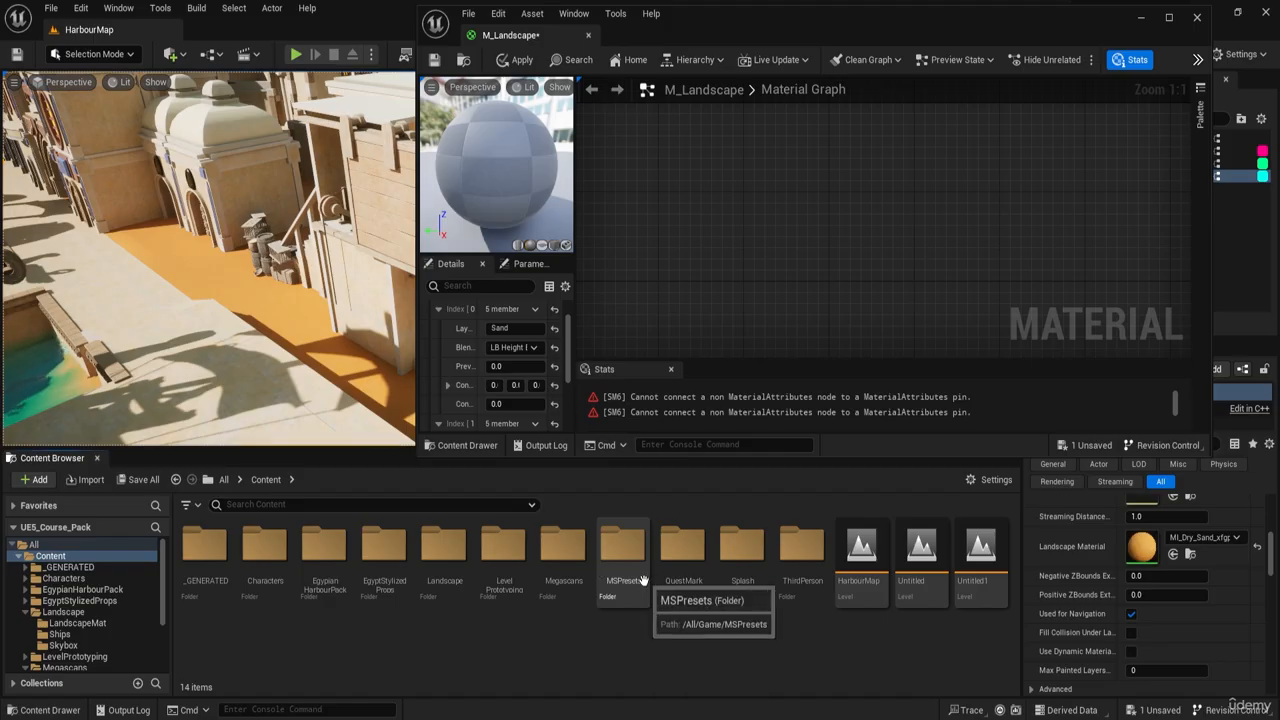
left_click(575, 563)
double_click(575, 563)
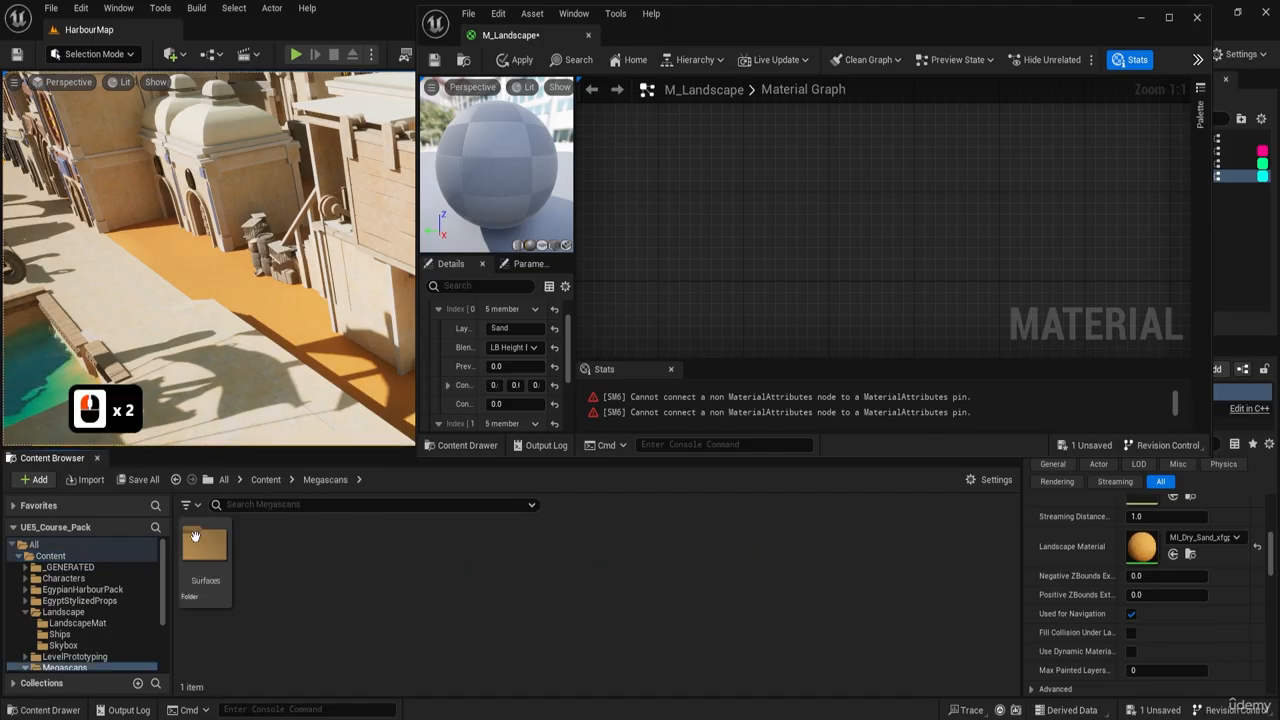
double_click(204, 548)
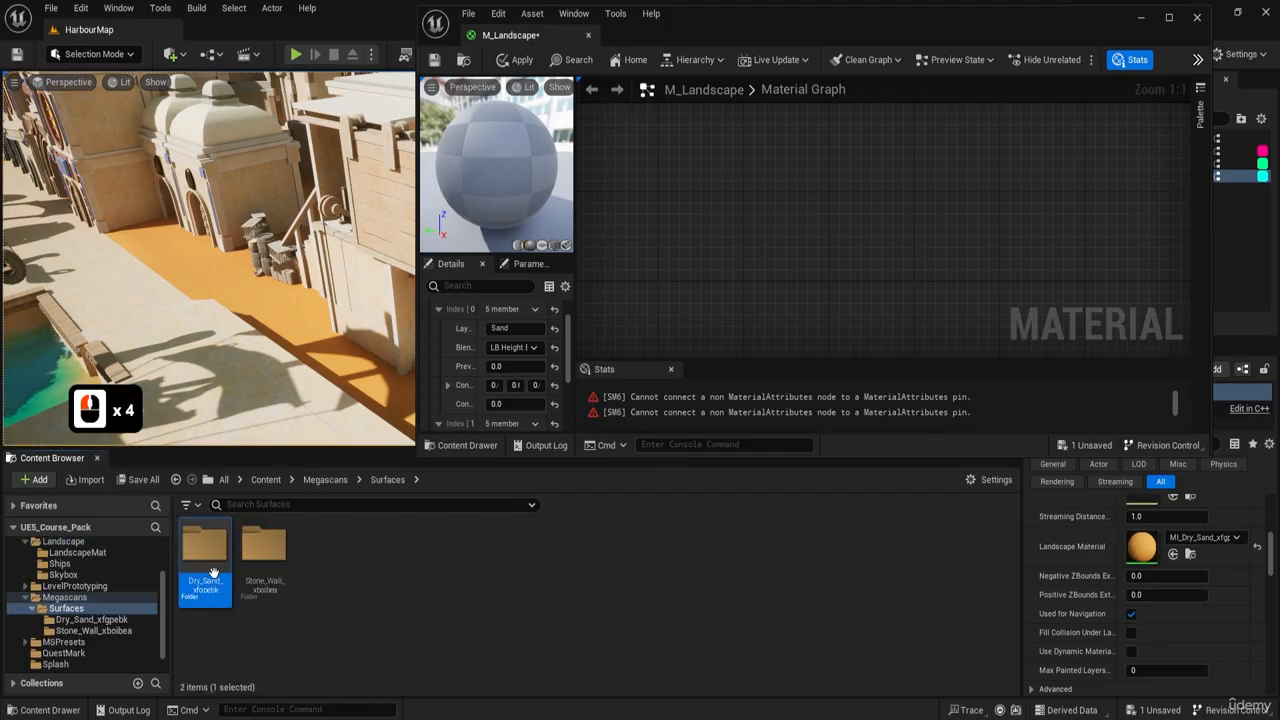
double_click(204, 548)
left_click(264, 548)
left_click(380, 561, "shift")
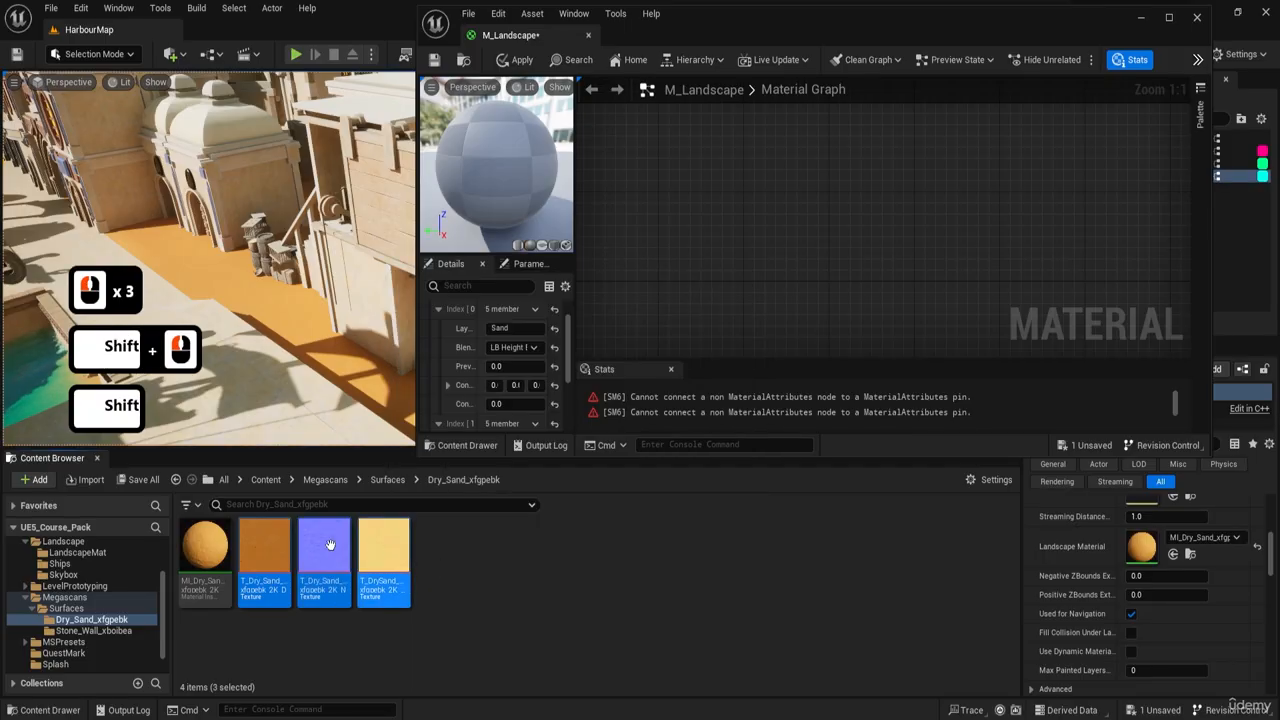
left_click_drag(380, 561, 785, 237)
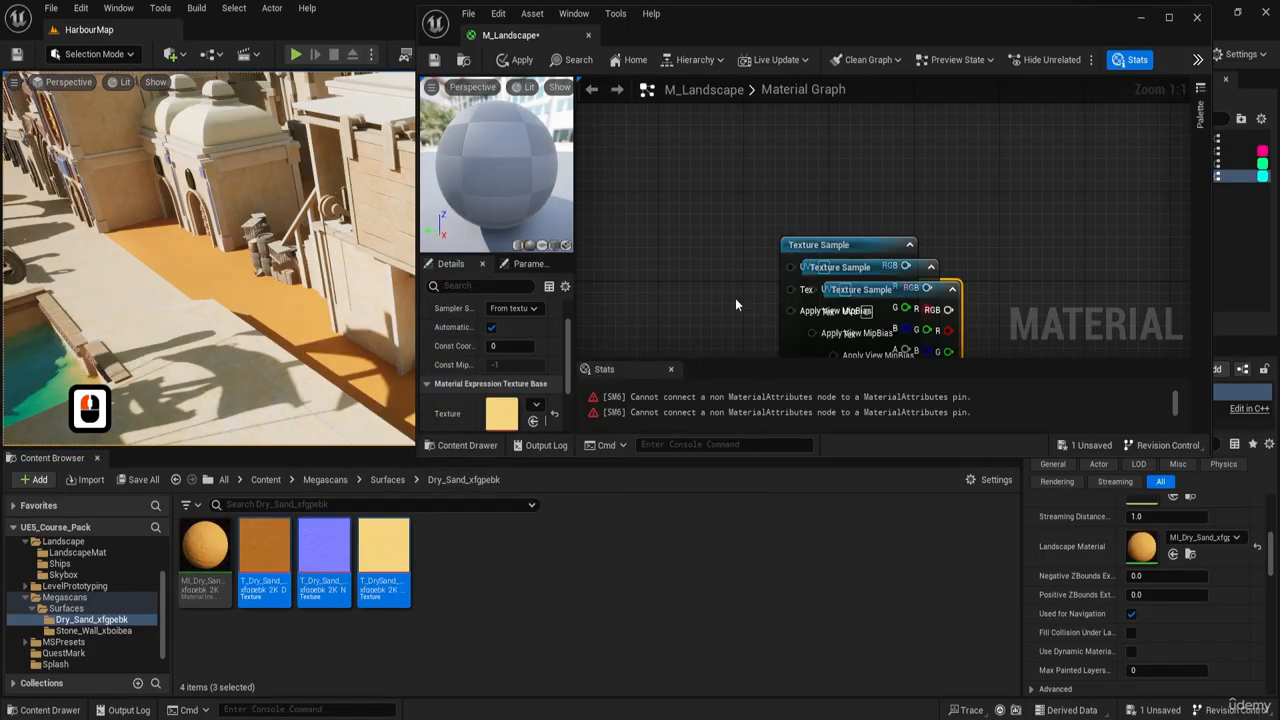
- Add the three Stone_Wall_xboibea textures to the material graph as Texture Sample nodes, below the sand textures
left_click(388, 480)
left_click(277, 550)
double_click(277, 550)
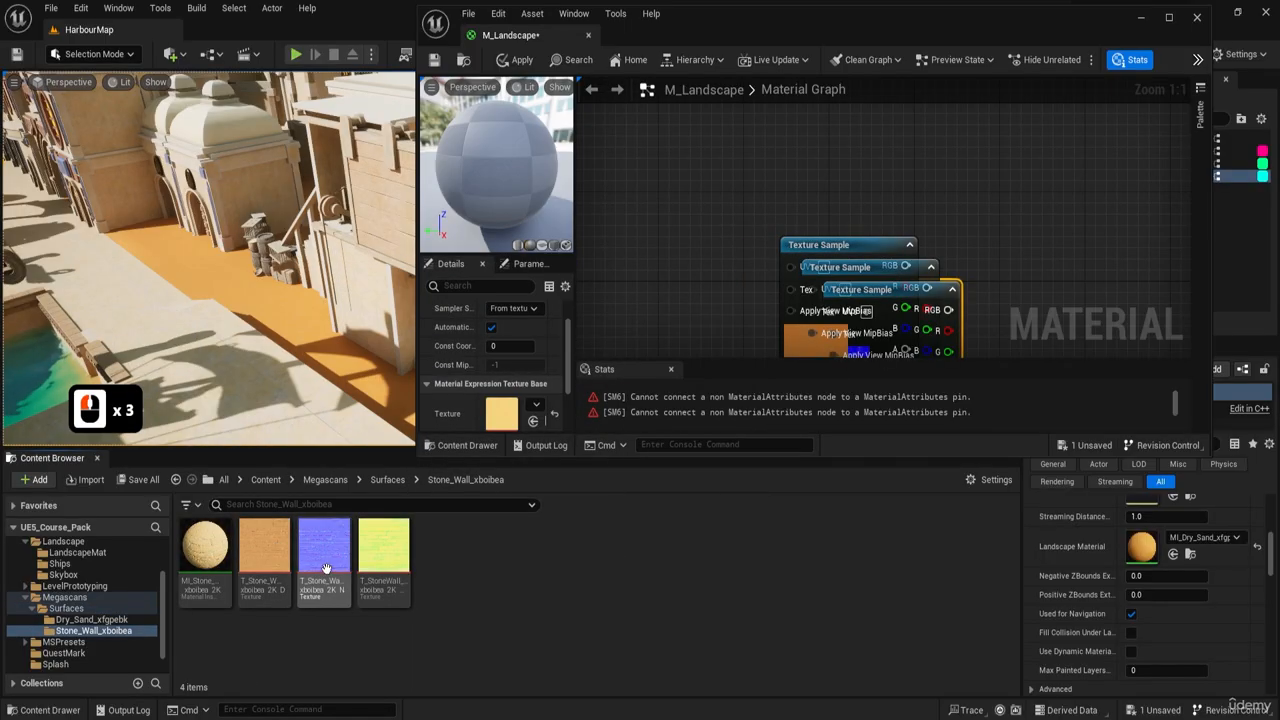
left_click(264, 552)
left_click(383, 555, "shift")
right_click_drag(873, 328, 770, 215)
scroll(770, 215, "down", 4)
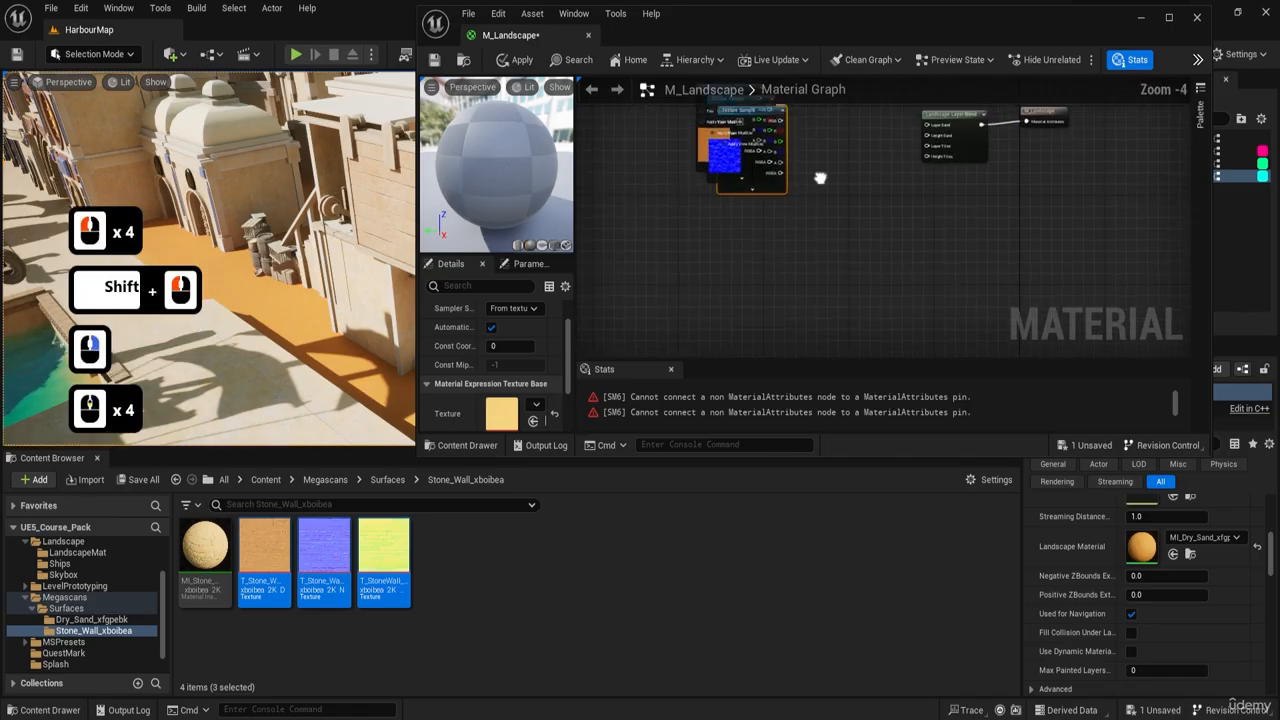
left_click_drag(324, 555, 760, 275)
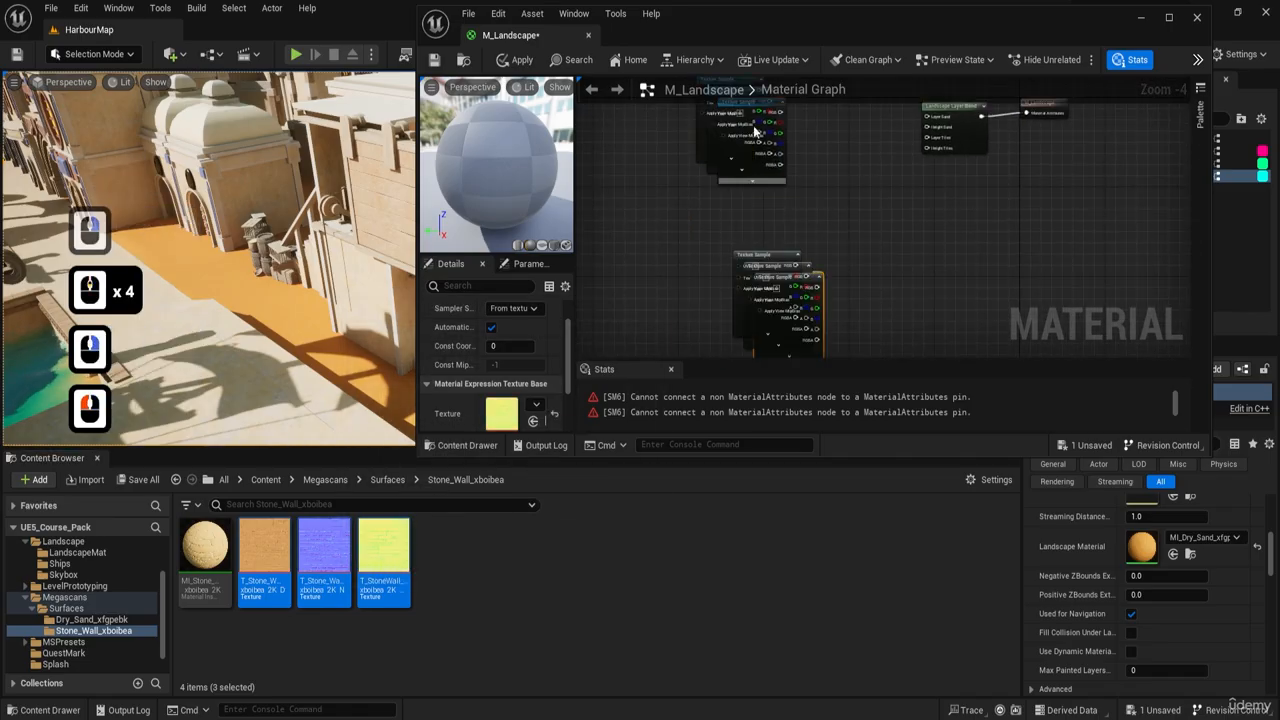
- Maximize the material editor and arrange the three overlapping sand Texture Sample nodes in a vertical column
double_click(757, 28)
scroll(427, 326, "up", 2)
right_click_drag(397, 156, 510, 351)
left_click_drag(509, 239, 422, 284)
left_click_drag(543, 267, 427, 413)
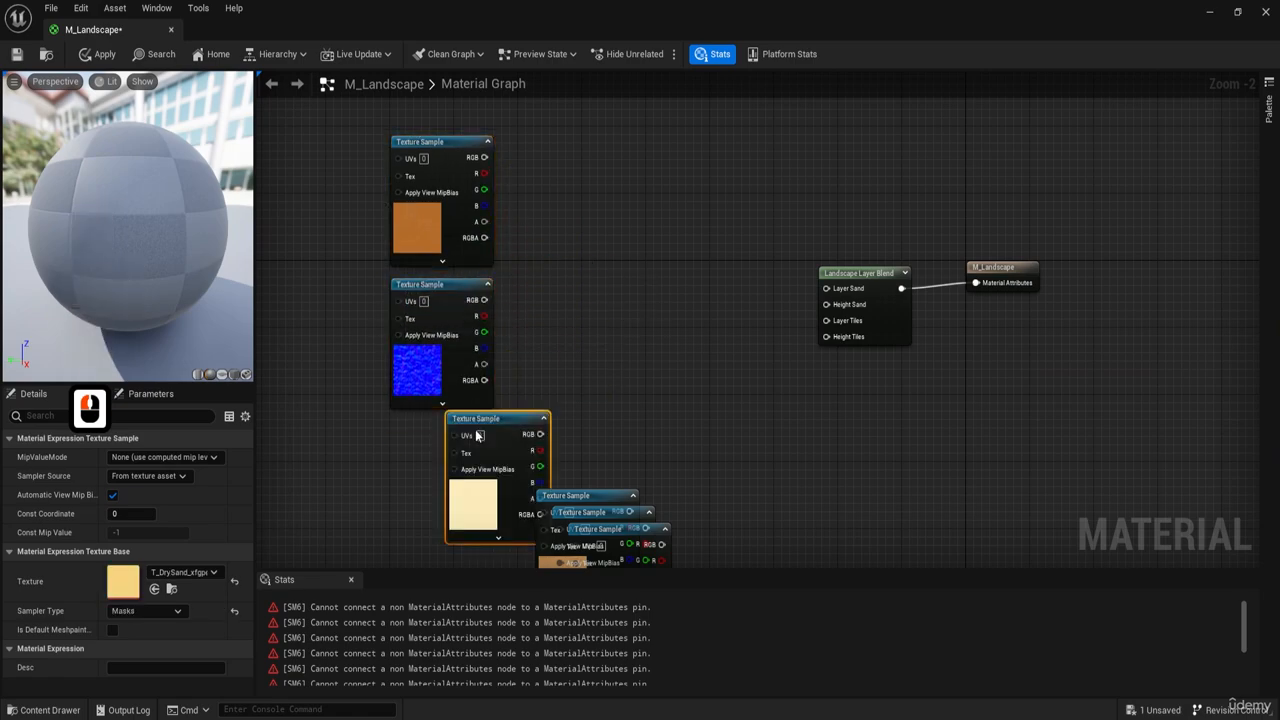
- Spread the three stone wall Texture Sample nodes into a vertical column below the sand textures
right_click_drag(581, 499, 610, 320)
left_click_drag(610, 320, 443, 433)
right_click_drag(530, 430, 585, 323)
left_click_drag(688, 248, 658, 539)
right_click_drag(697, 440, 709, 146)
left_click_drag(709, 150, 545, 371)
left_click_drag(645, 390, 490, 463)
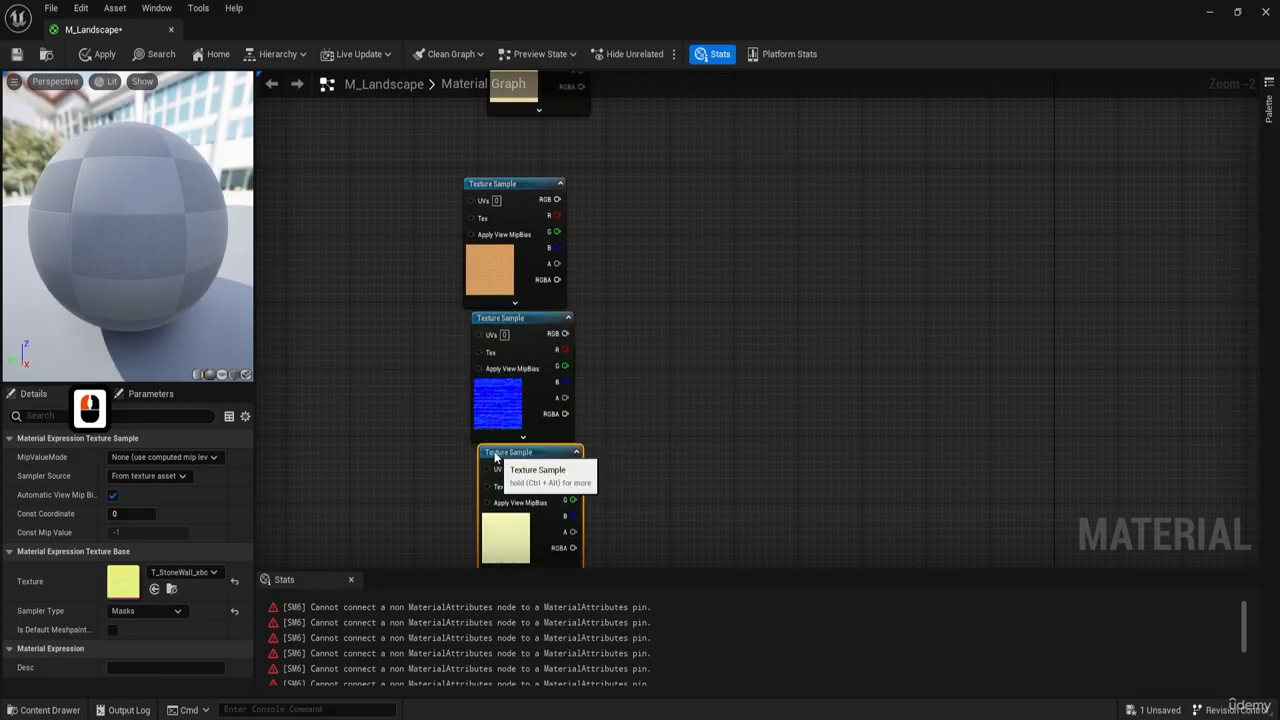
- Add a MakeMaterialAttributes node between the sand texture samples and the Landscape Layer Blend node
scroll(629, 366, "down", 2)
right_click_drag(643, 323, 628, 403)
right_click_drag(653, 173, 614, 263)
scroll(614, 263, "up", 2)
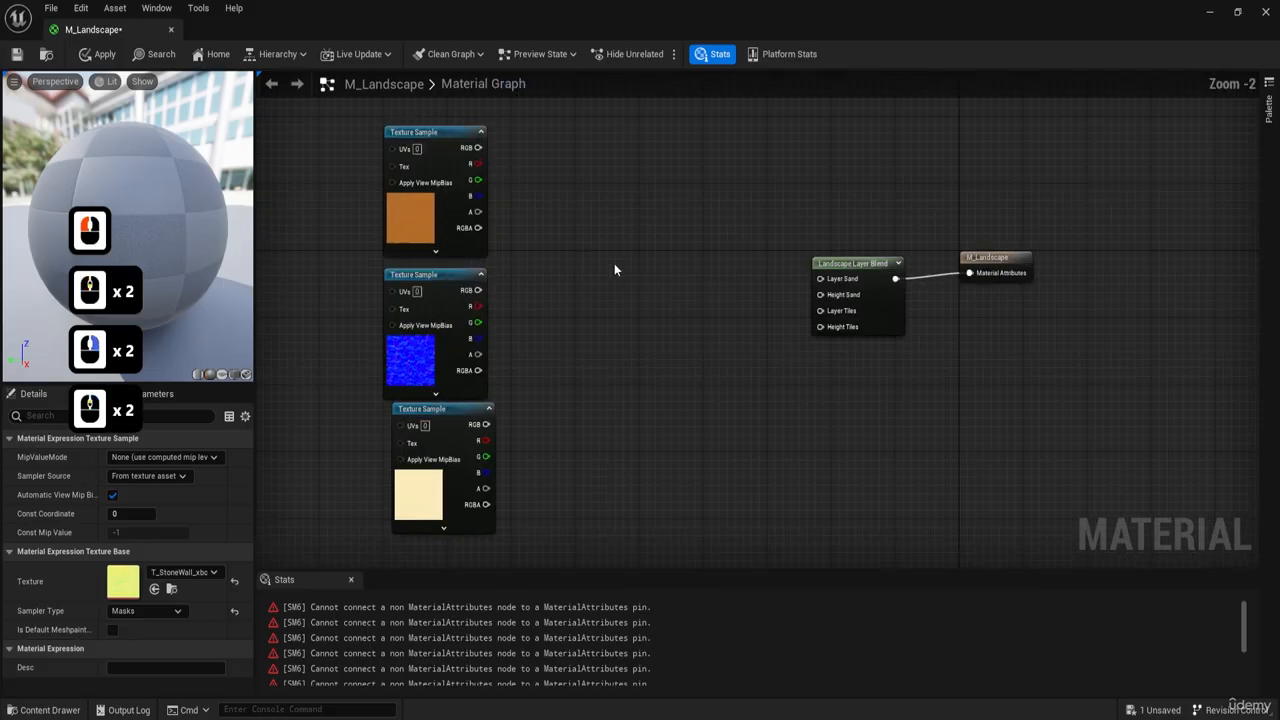
right_click(577, 211)
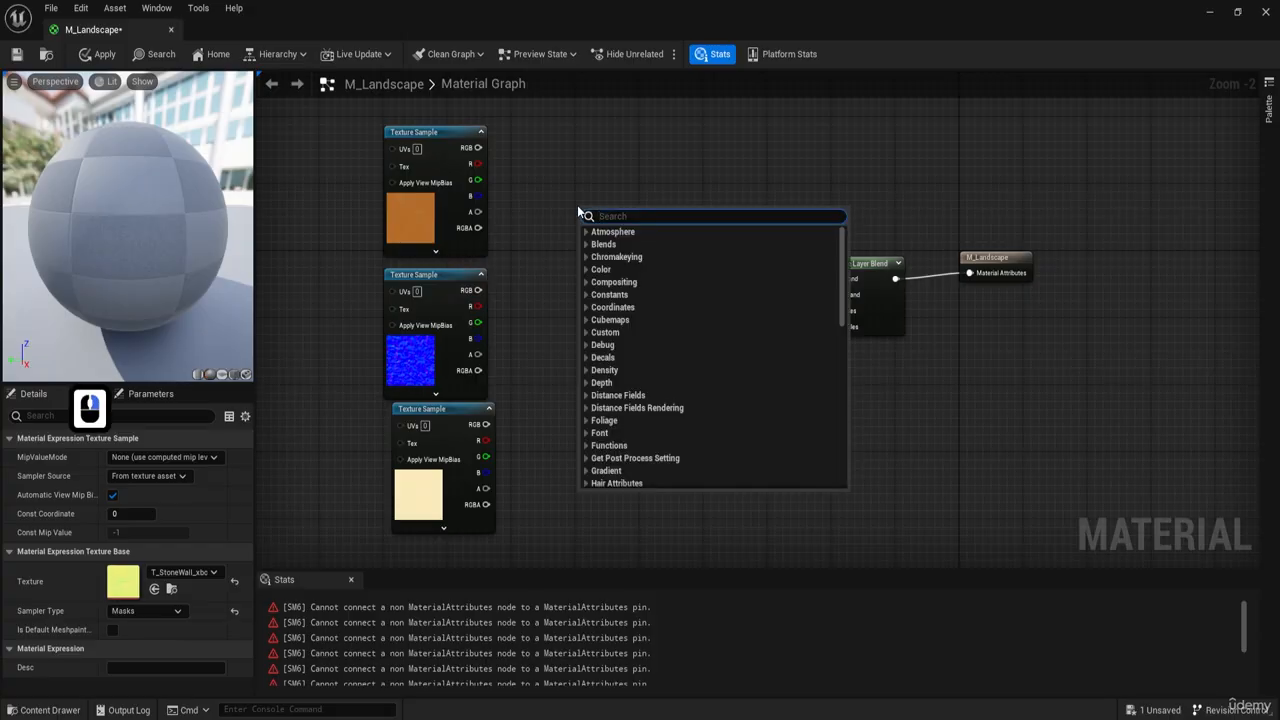
type("make")
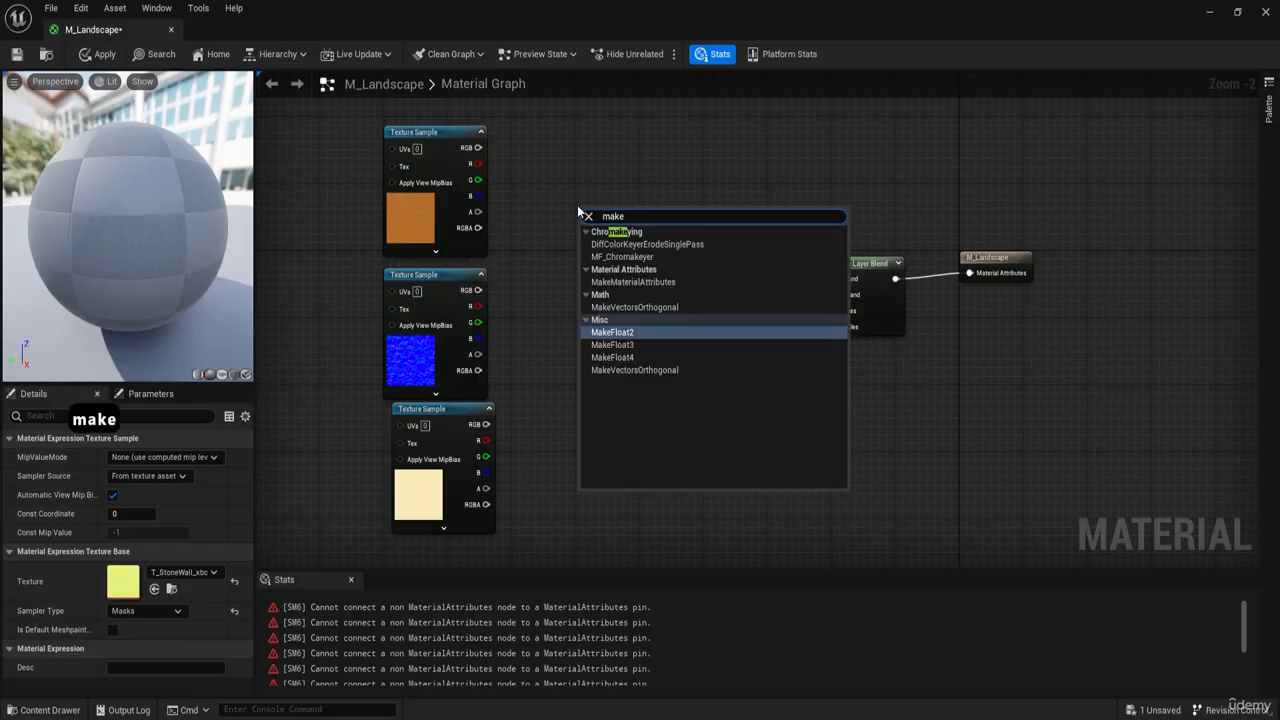
key("ctrl")
key("ctrl")
left_click(607, 287)
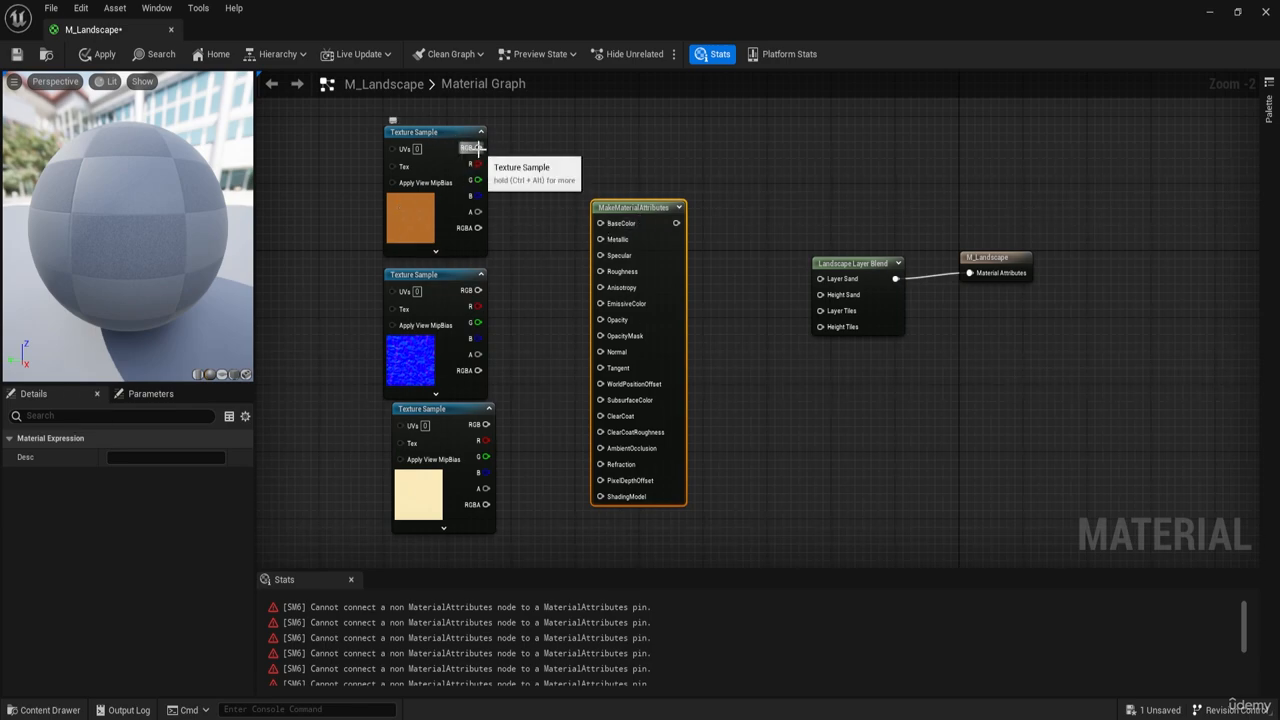
- Connect the sand color texture's RGB output to BaseColor and the sand normal texture's RGB output to Normal on MakeMaterialAttributes
left_click(412, 215)
left_click_drag(478, 148, 601, 223)
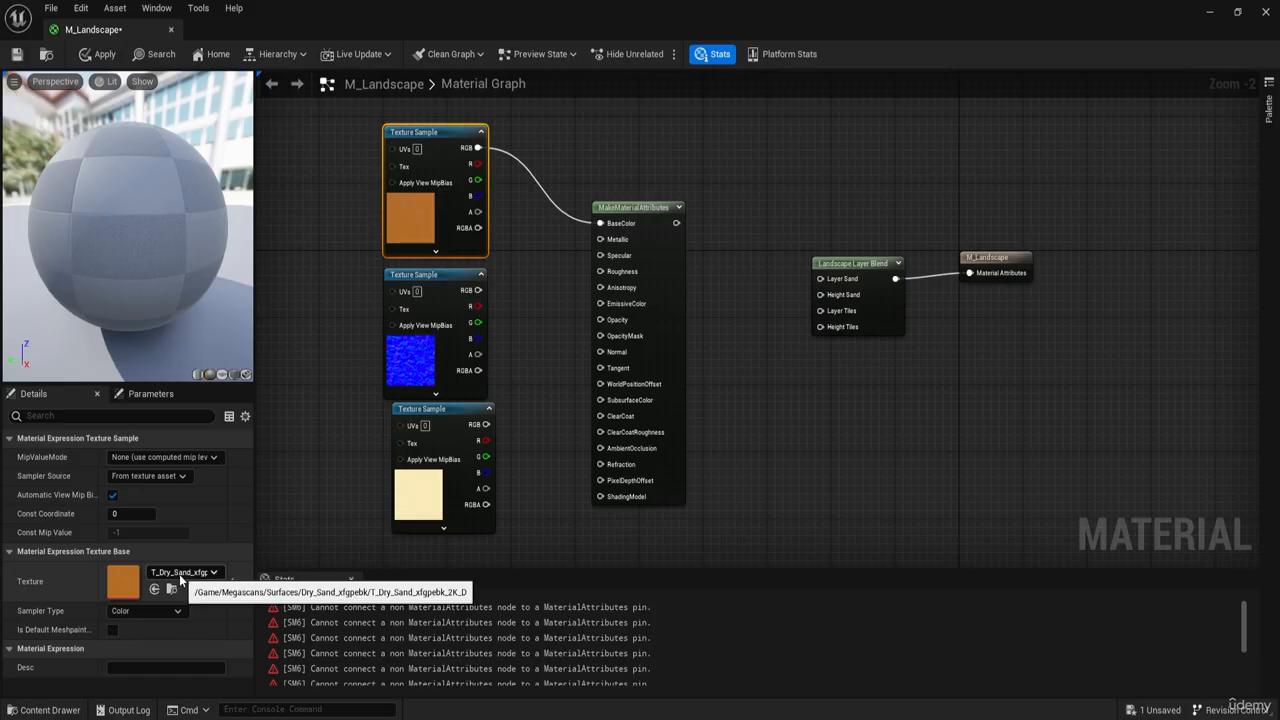
left_click(438, 284)
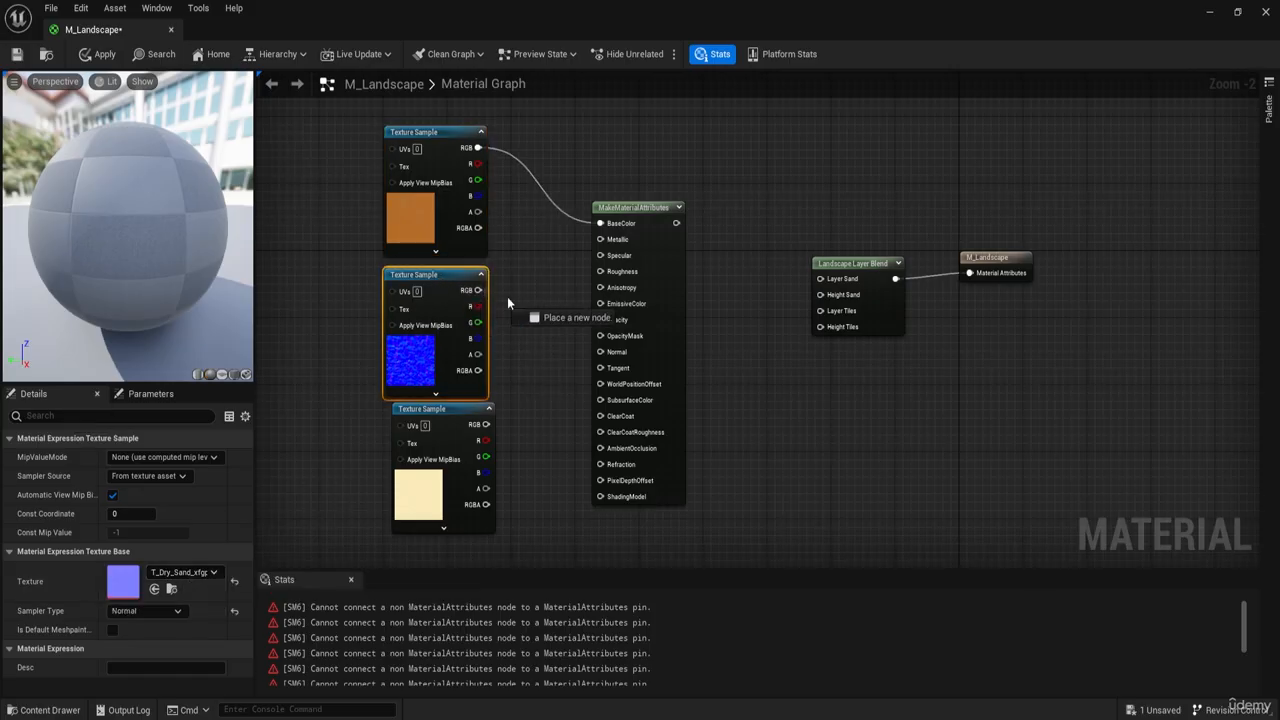
left_click_drag(549, 295, 599, 351)
scroll(595, 348, "up", 3)
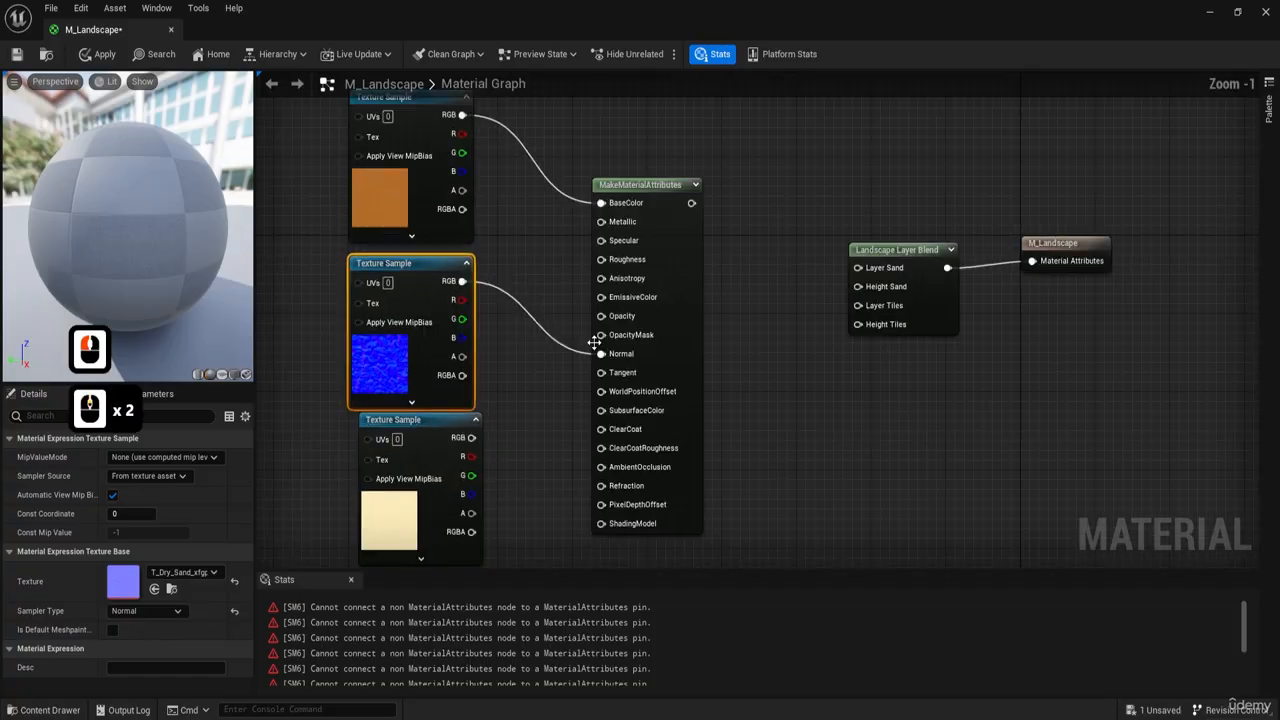
- Inspect the red, green and blue channels of the T_DrySand_xfgpebk_2K_ORDp texture one at a time, and close the texture
right_click_drag(428, 522, 490, 483)
left_click(515, 505)
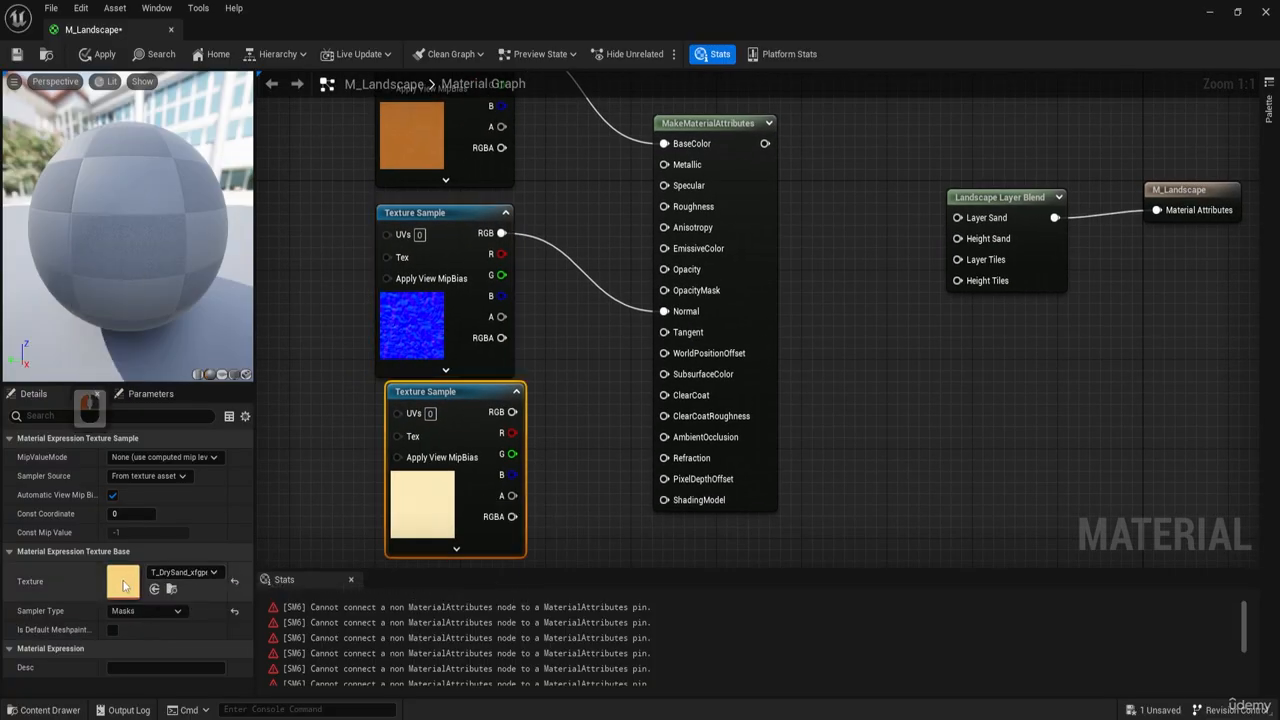
double_click(123, 583)
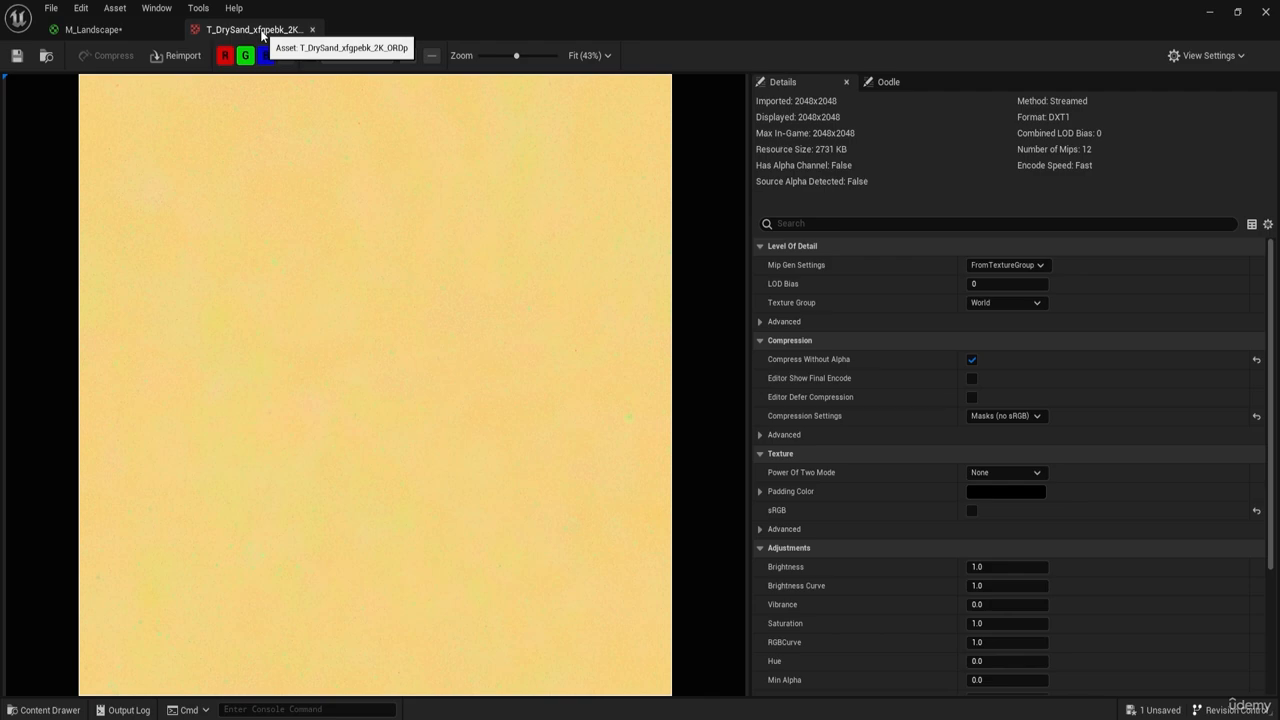
left_click(226, 55)
left_click(226, 55)
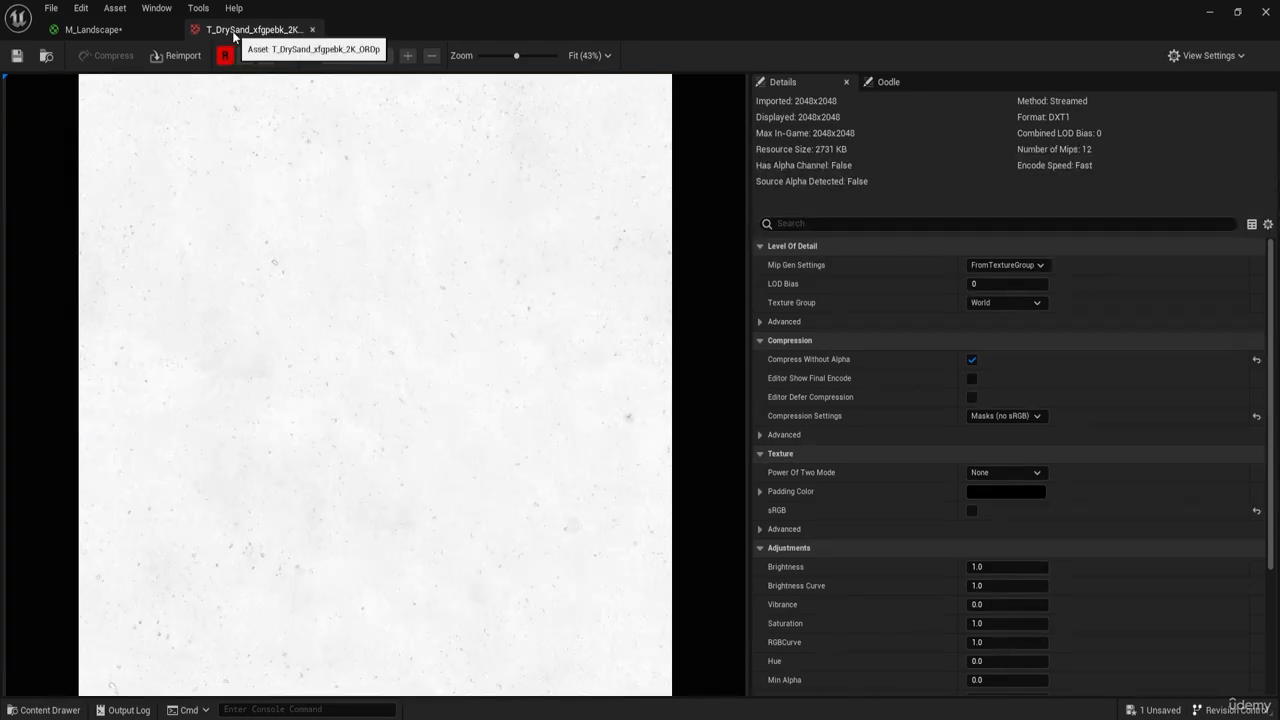
left_click(224, 55)
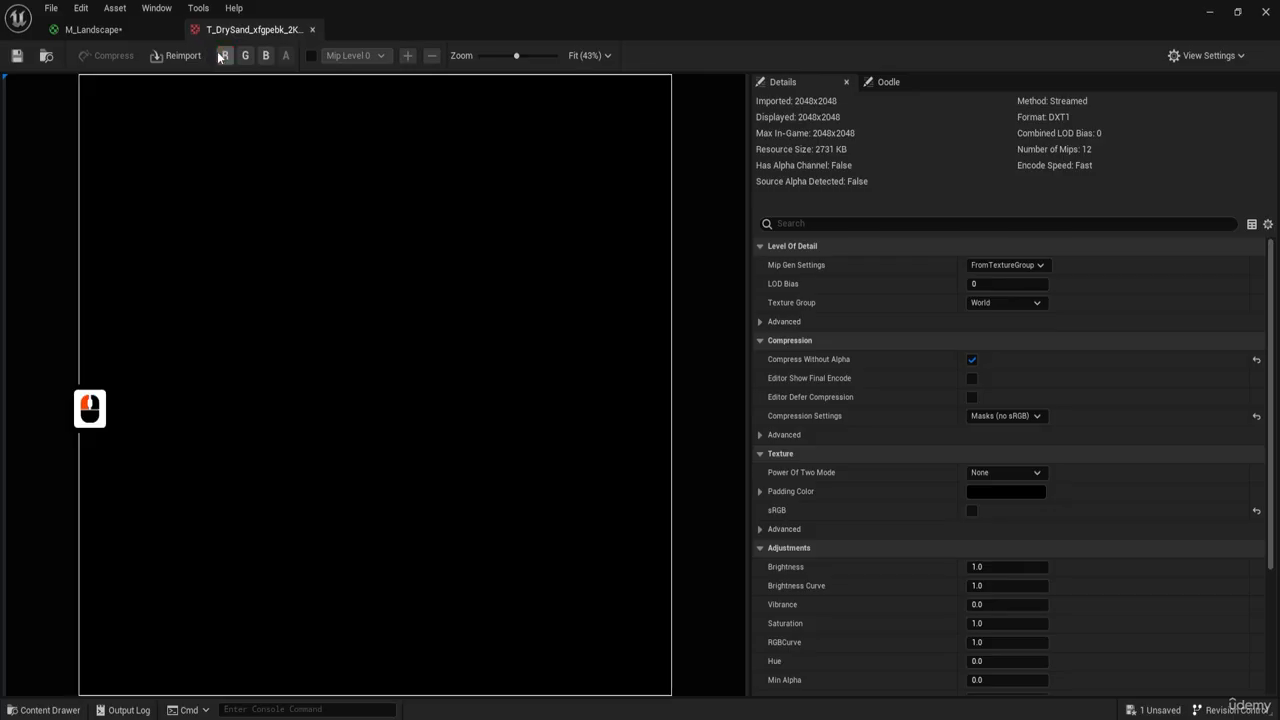
left_click(244, 56)
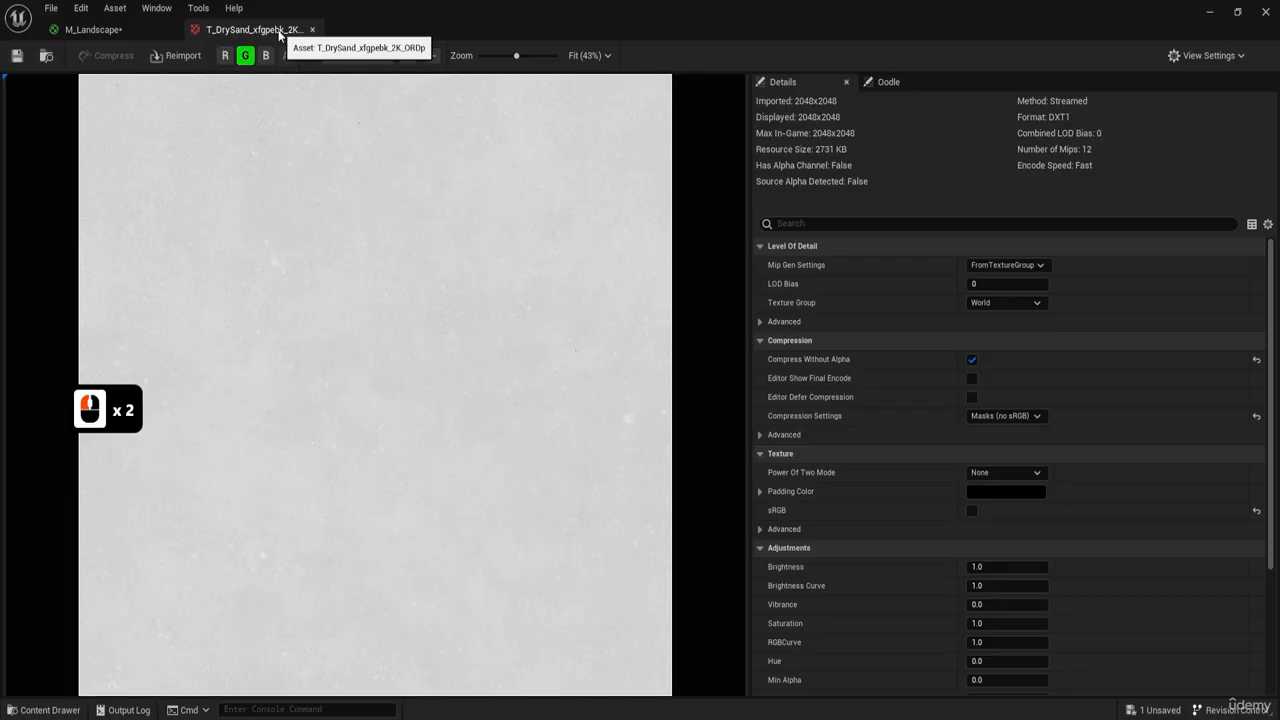
left_click(244, 56)
left_click(264, 56)
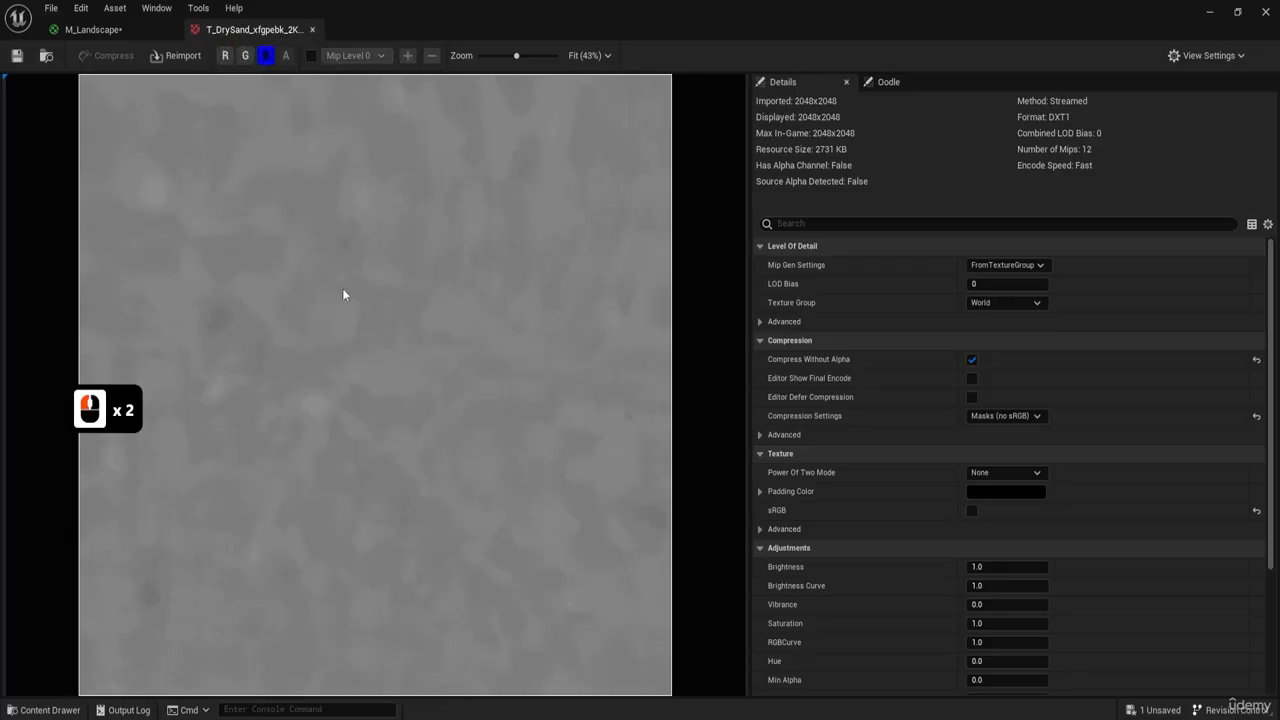
left_click(311, 31)
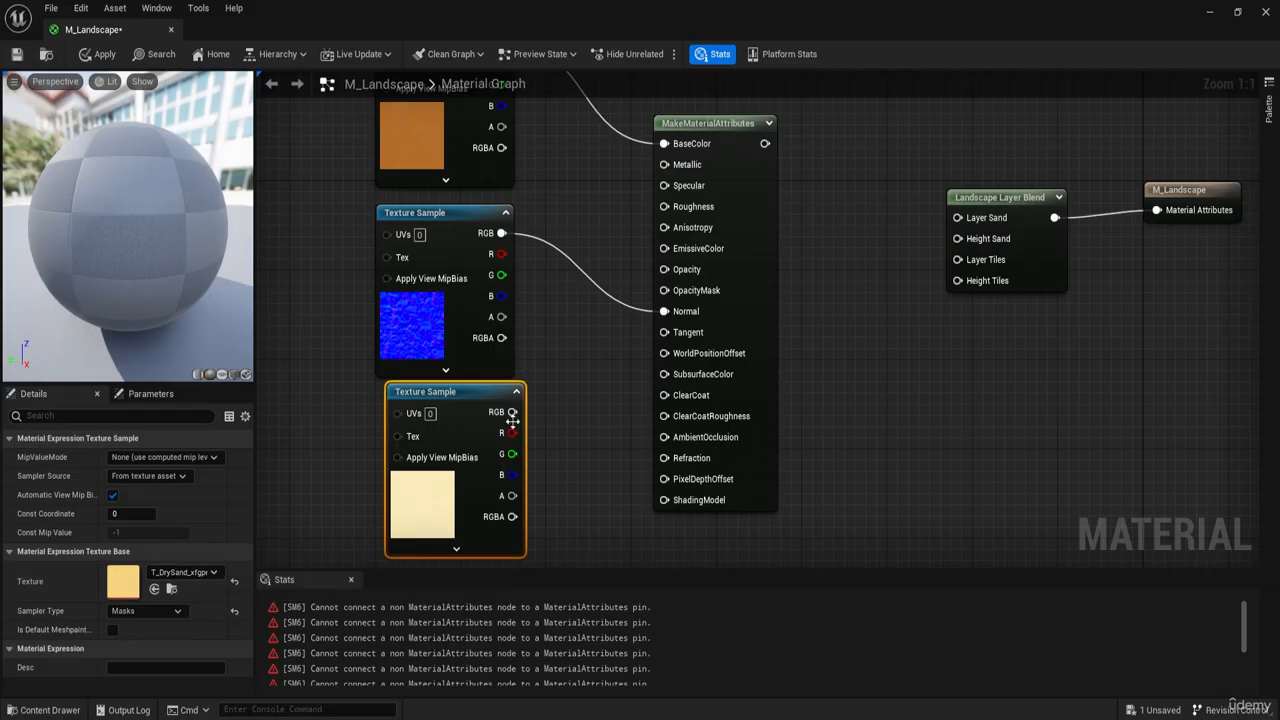
- Connect the sand mask texture's red output to AmbientOcclusion and its green output to Roughness on MakeMaterialAttributes
left_click_drag(510, 433, 662, 437)
left_click_drag(512, 454, 676, 207)
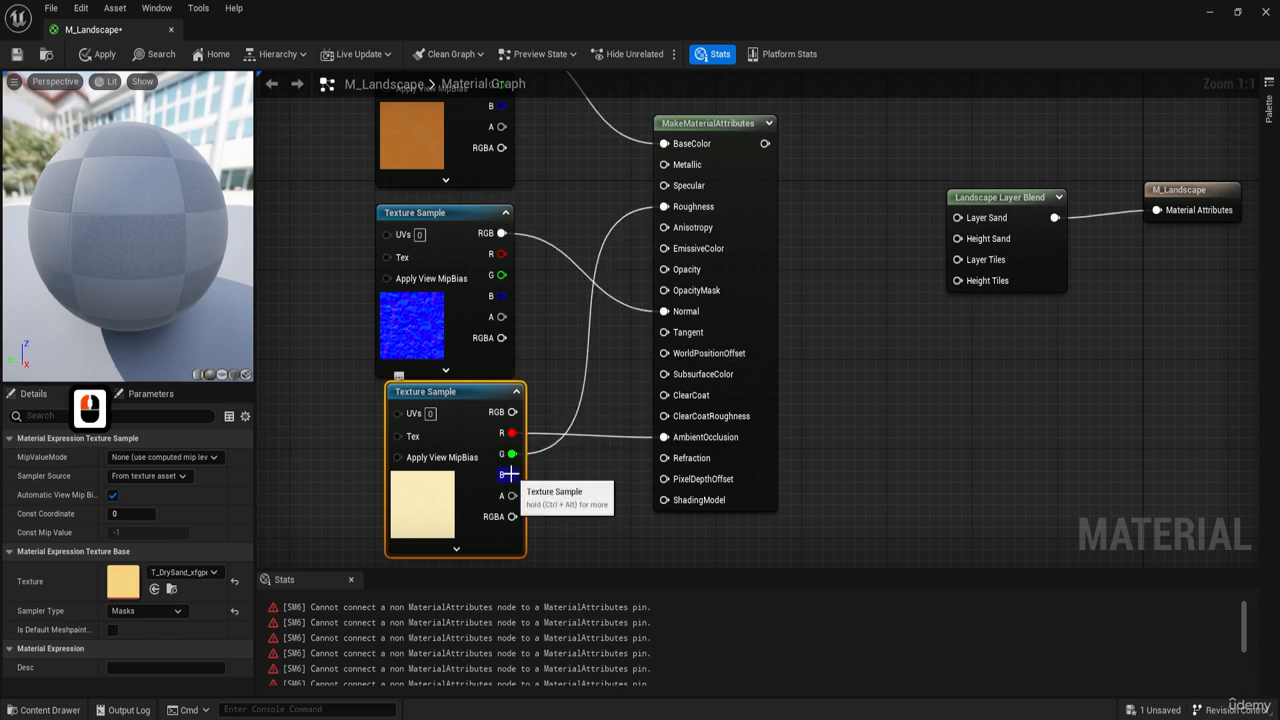
- Connect the sand mask texture's blue output to Height Sand and the MakeMaterialAttributes output to Layer Sand, moving that node higher
left_click_drag(715, 131, 701, 89)
left_click_drag(513, 478, 958, 242)
scroll(686, 251, "down", 2)
left_click_drag(686, 251, 634, 177)
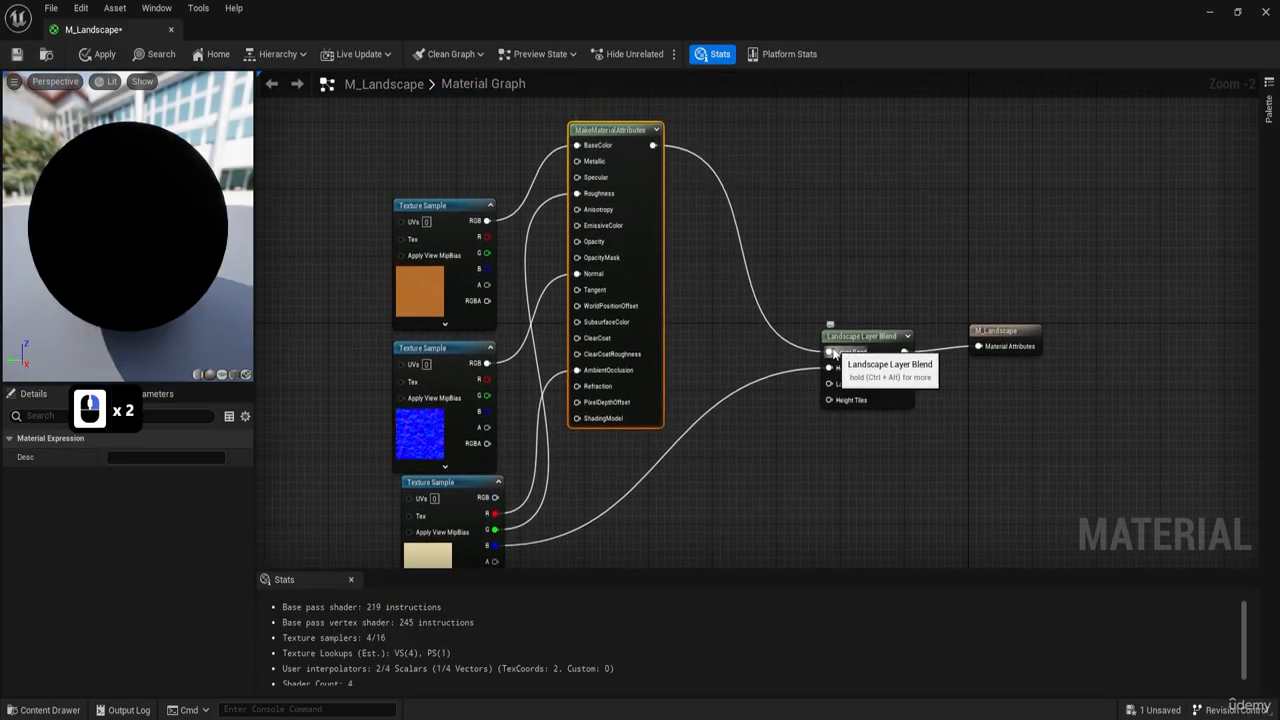
- Add a second MakeMaterialAttributes node beside the stone wall texture samples
scroll(827, 351, "up", 6, "ctrl")
scroll(760, 390, "down", 12)
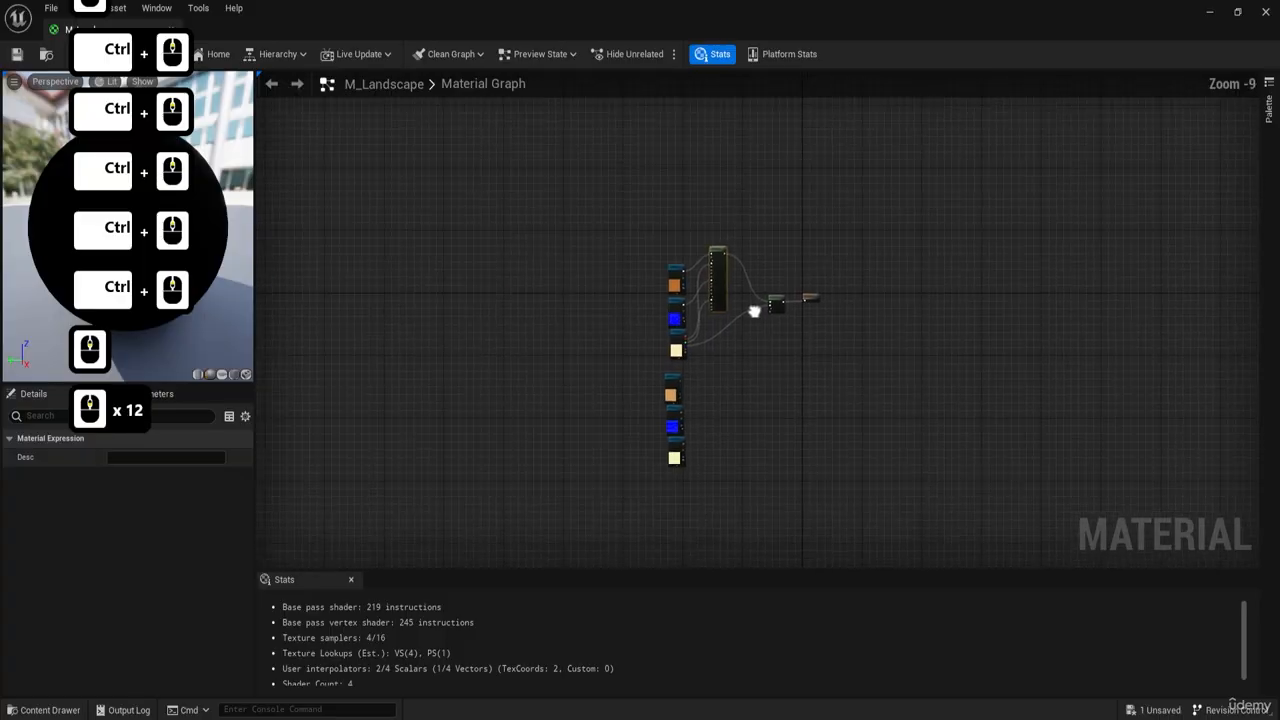
right_click_drag(757, 309, 720, 260)
scroll(720, 260, "up", 7)
right_click_drag(725, 364, 725, 164)
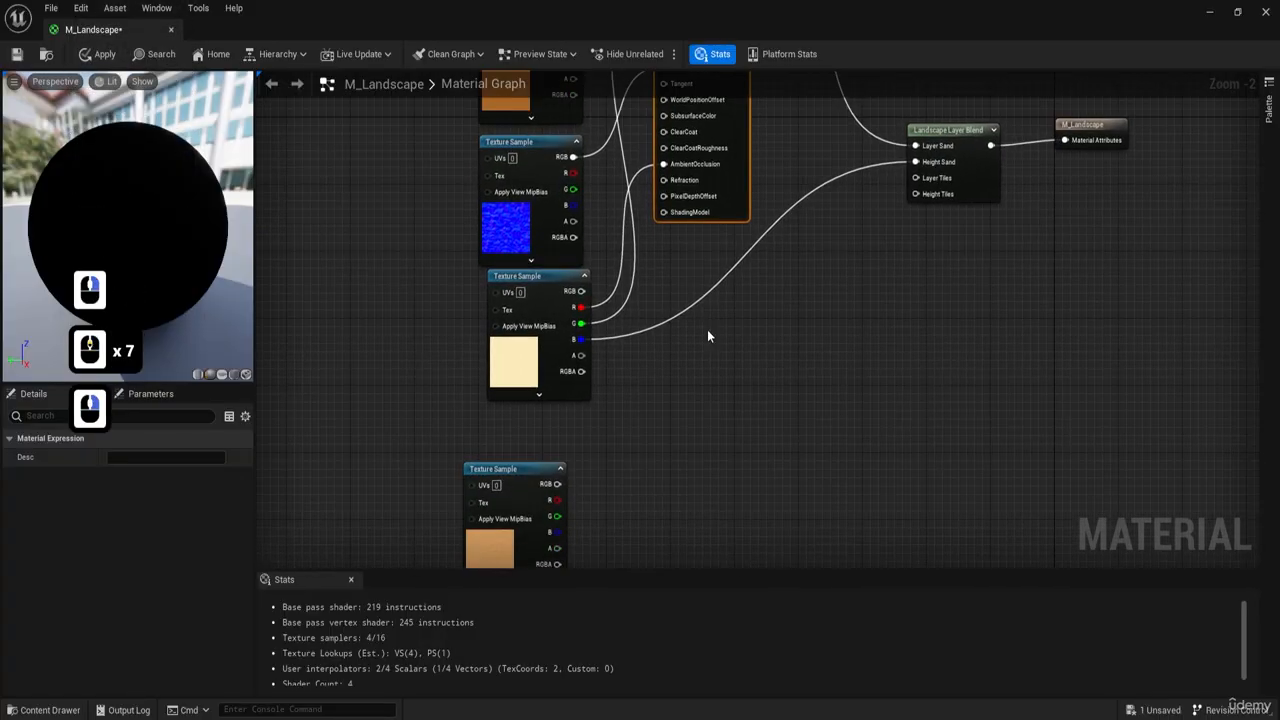
scroll(747, 418, "down", 3)
right_click_drag(747, 418, 700, 265)
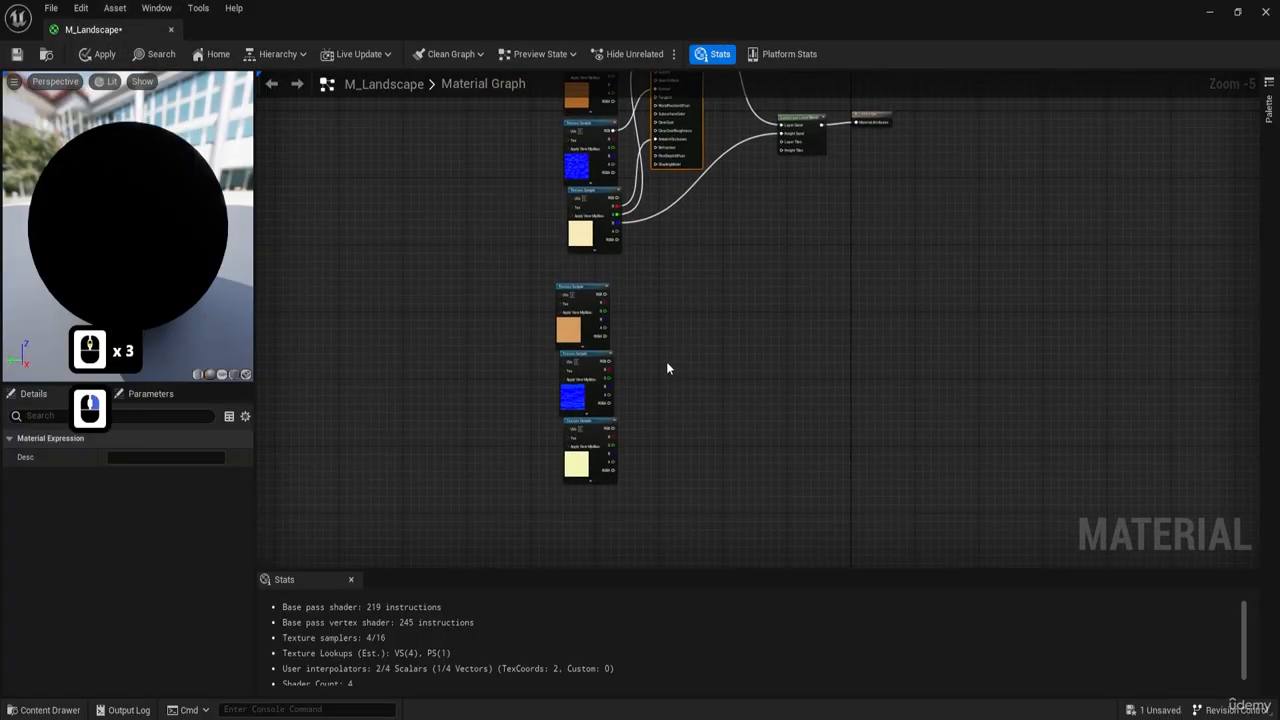
right_click(665, 360)
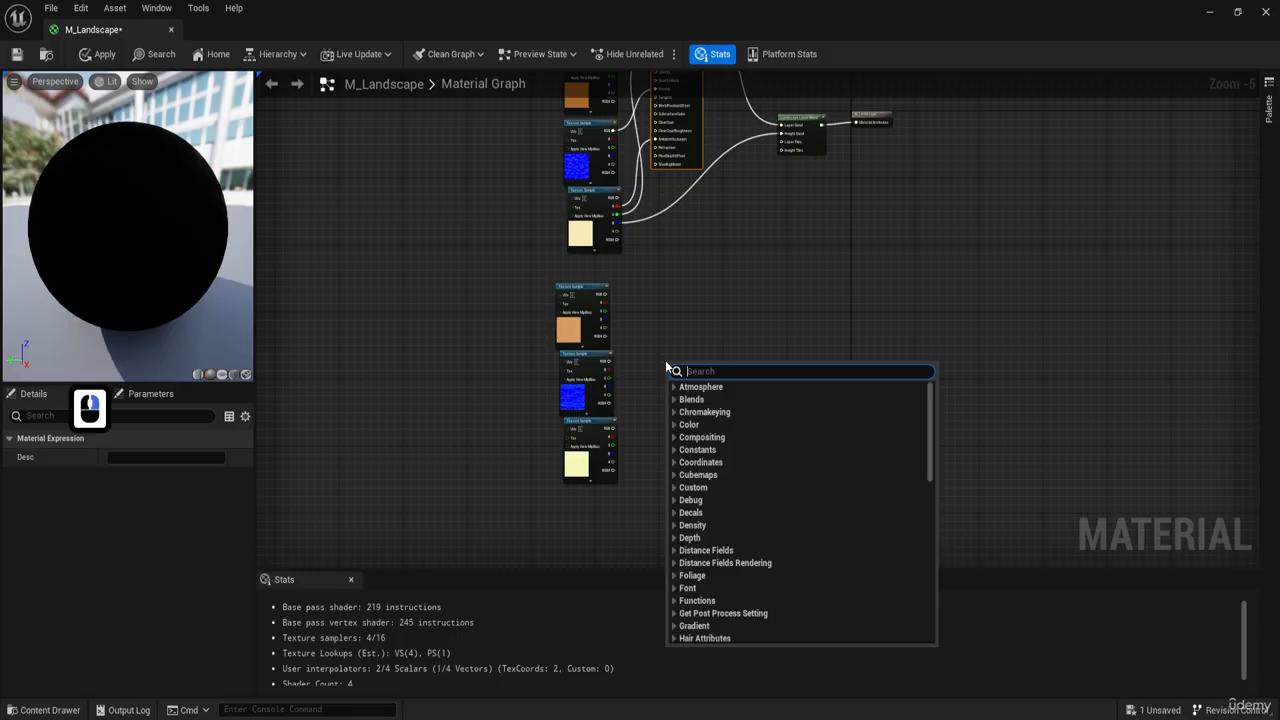
type("make")
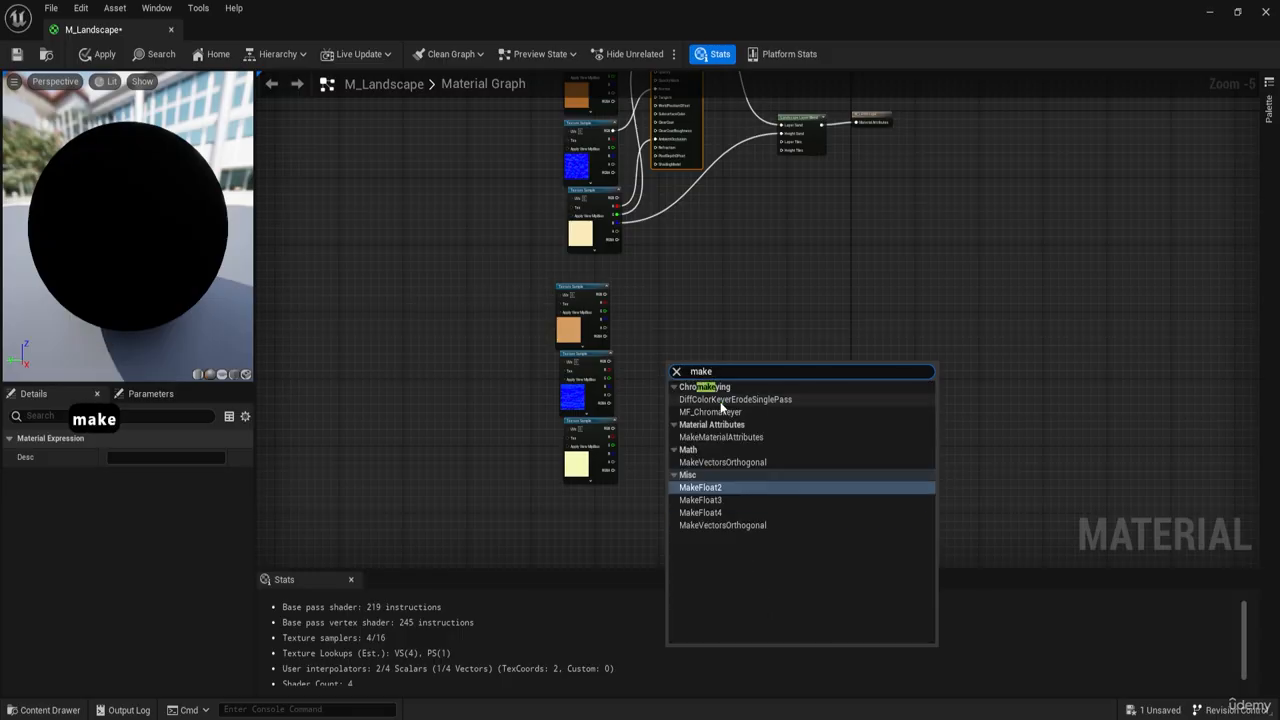
left_click(752, 436)
- Align the second MakeMaterialAttributes node with the stone wall samples, connecting the color texture's RGB to BaseColor and the normal texture's RGB to Normal
scroll(752, 436, "up", 5)
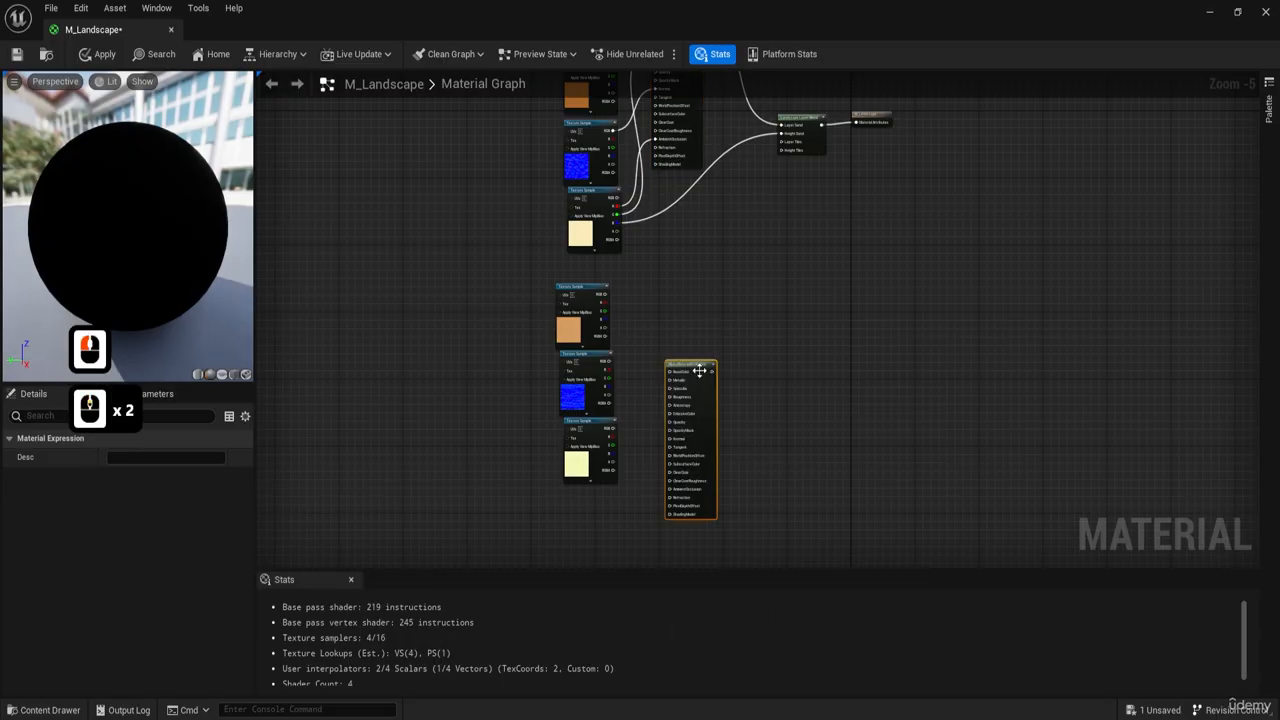
left_click_drag(677, 359, 687, 152)
left_click_drag(440, 166, 634, 166)
left_click_drag(458, 345, 634, 334)
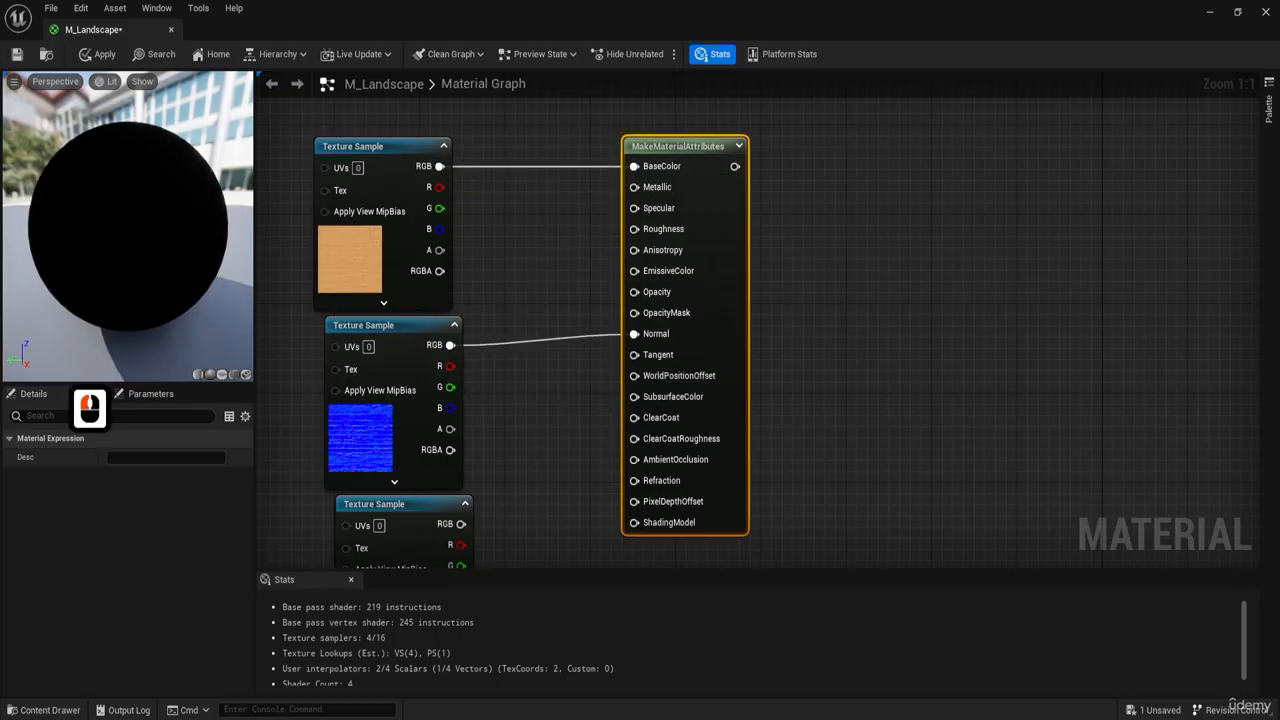
- Connect the stone wall mask texture's red output to AmbientOcclusion, green to Roughness on MakeMaterialAttributes, and blue to Height Tiles on Landscape Layer Blend
right_click_drag(634, 334, 634, 246)
left_click(400, 416)
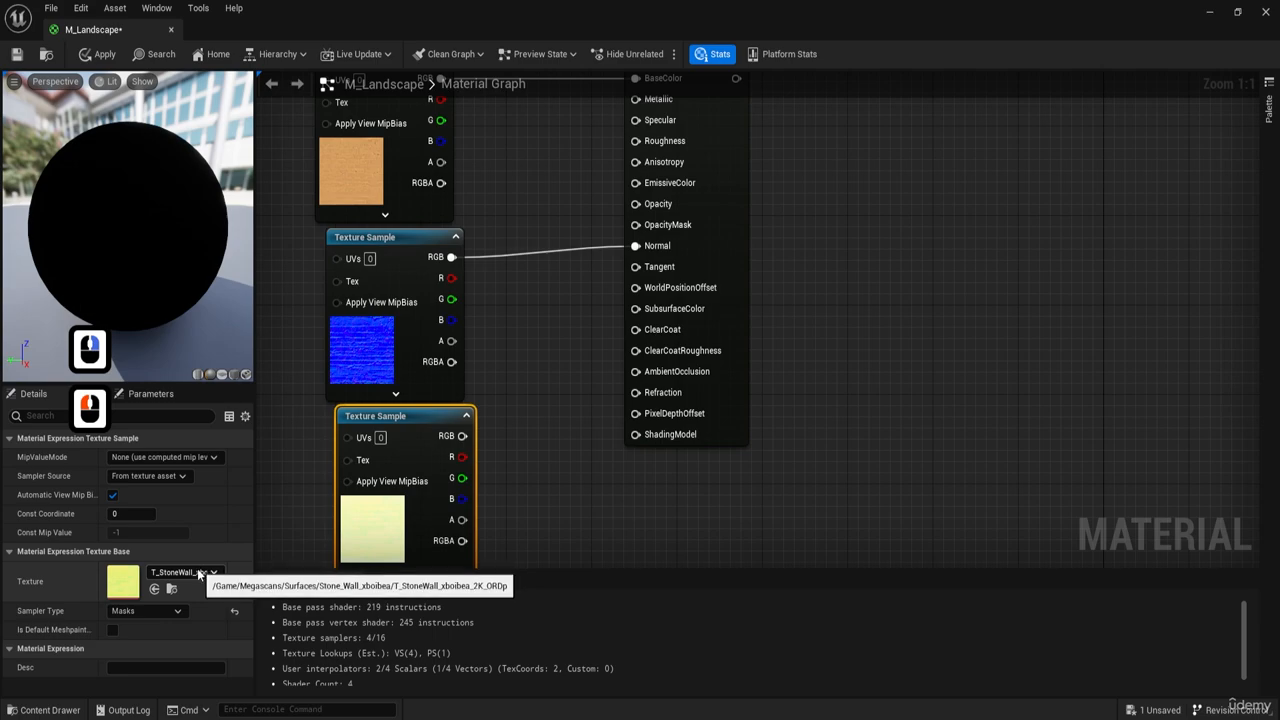
left_click_drag(462, 456, 635, 371)
left_click_drag(462, 478, 636, 141)
left_click_drag(462, 508, 920, 283)
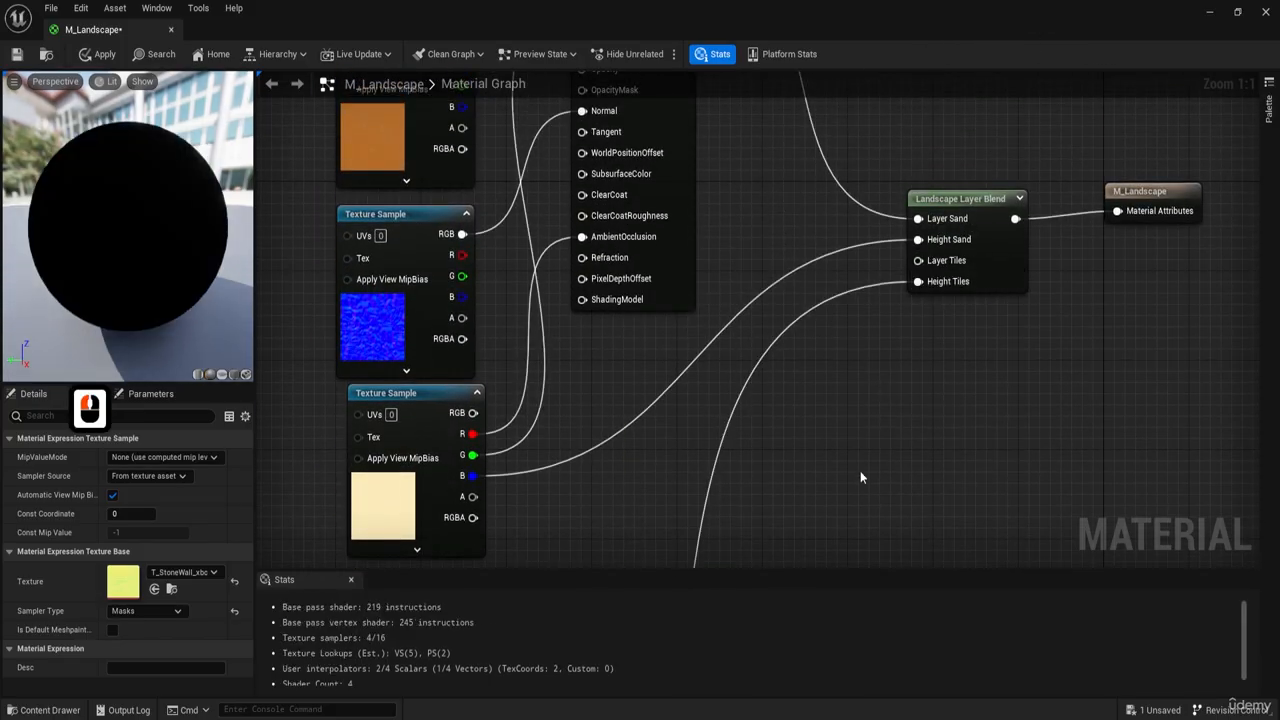
- Connect the stone wall MakeMaterialAttributes node's output to Layer Tiles on the Landscape Layer Blend node
scroll(860, 477, "down", 6)
left_click(725, 362)
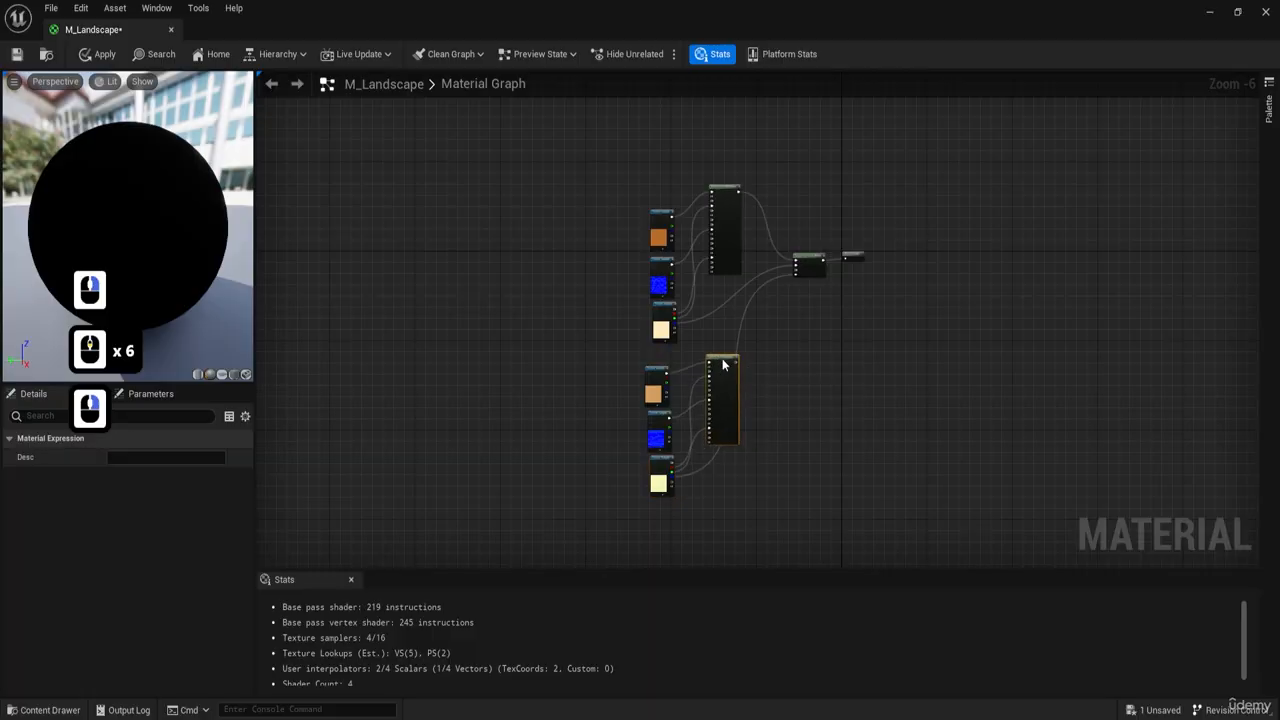
scroll(740, 363, "up", 6)
left_click_drag(680, 359, 947, 245)
right_click_drag(889, 330, 796, 248)
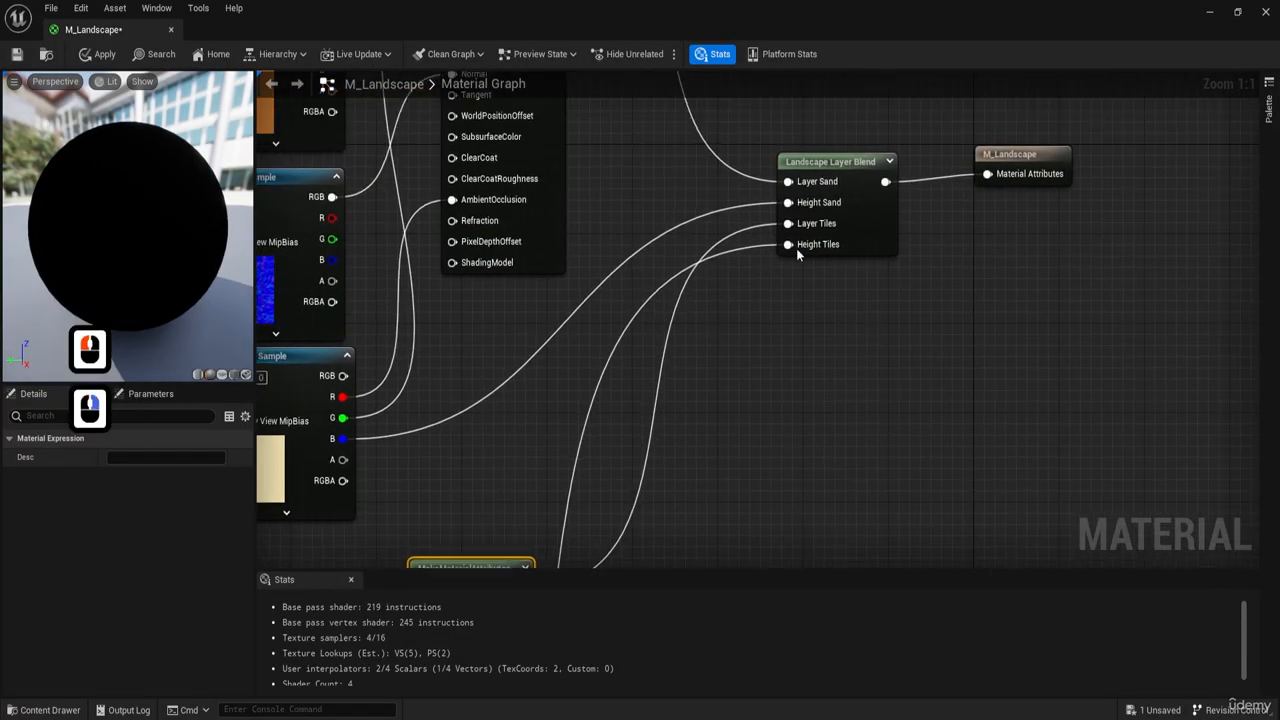
- Move the Landscape Layer Blend node slightly lower and closer to the M_Landscape output node, and save the material
left_click_drag(830, 162, 857, 205)
scroll(798, 357, "down", 3)
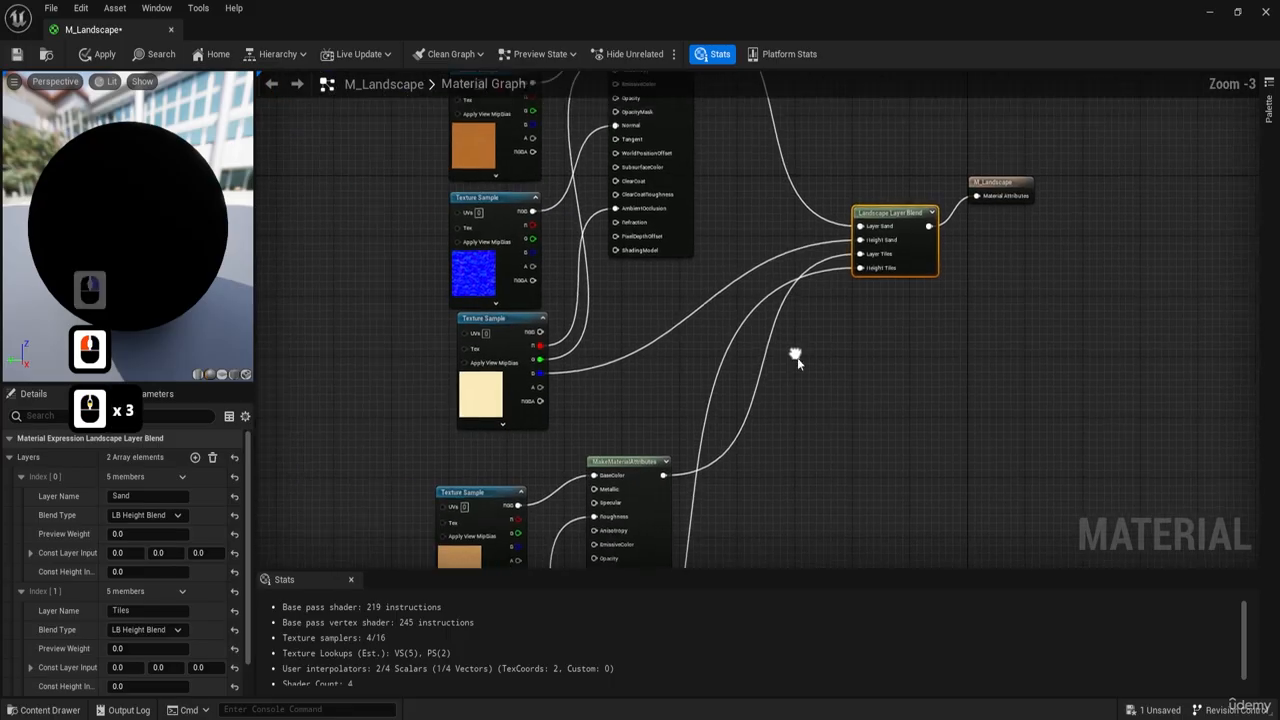
key("ctrl+s")
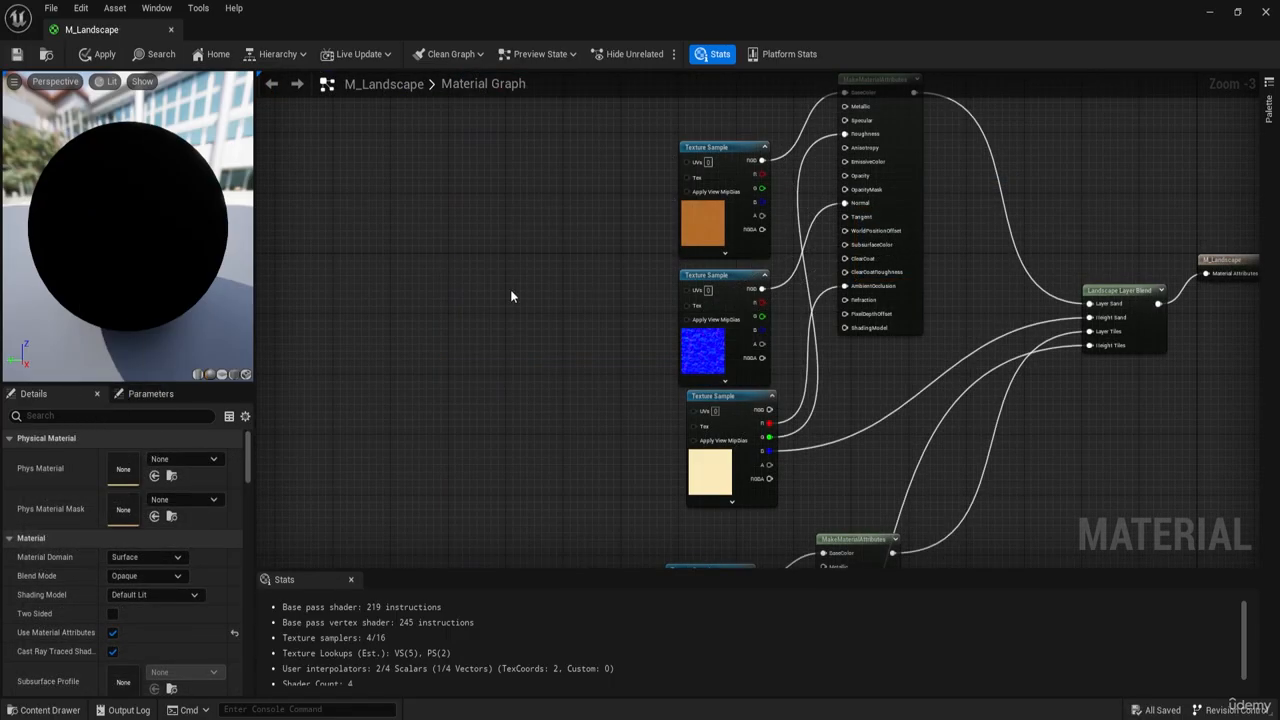
- Add an Absolute World Position node in the empty area before the sand texture samples
right_click_drag(522, 292, 587, 244)
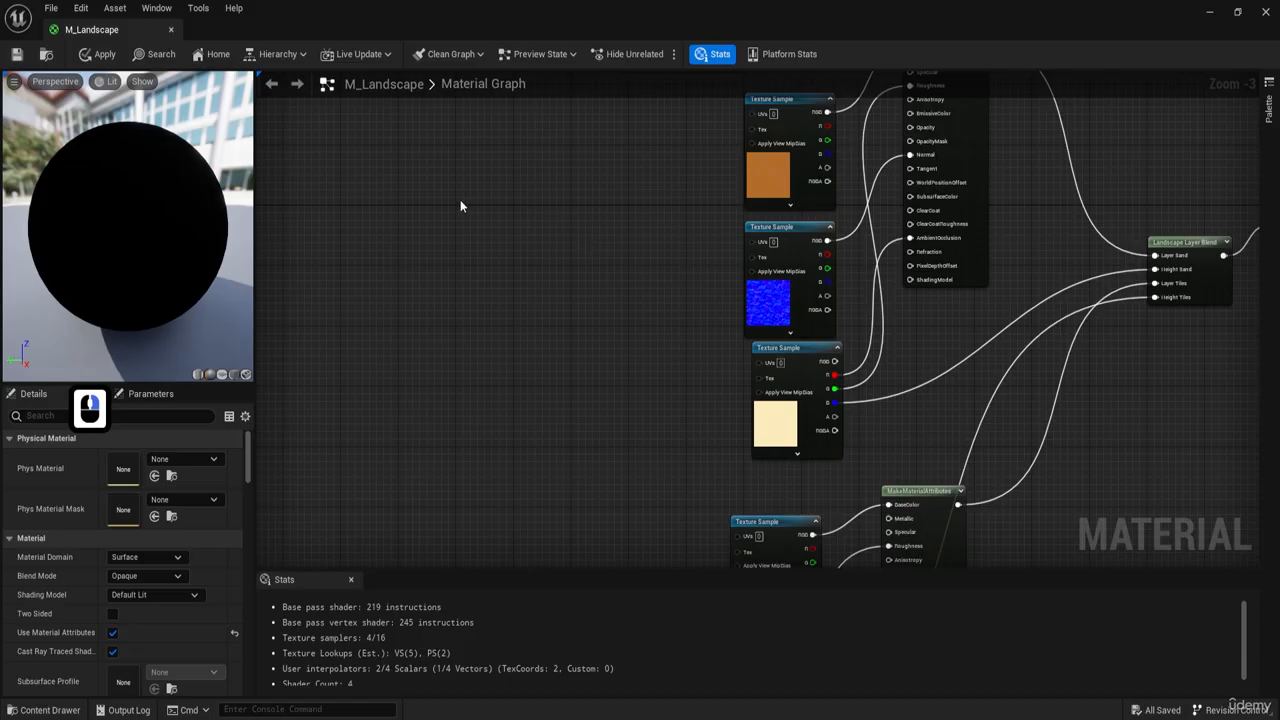
right_click(424, 198)
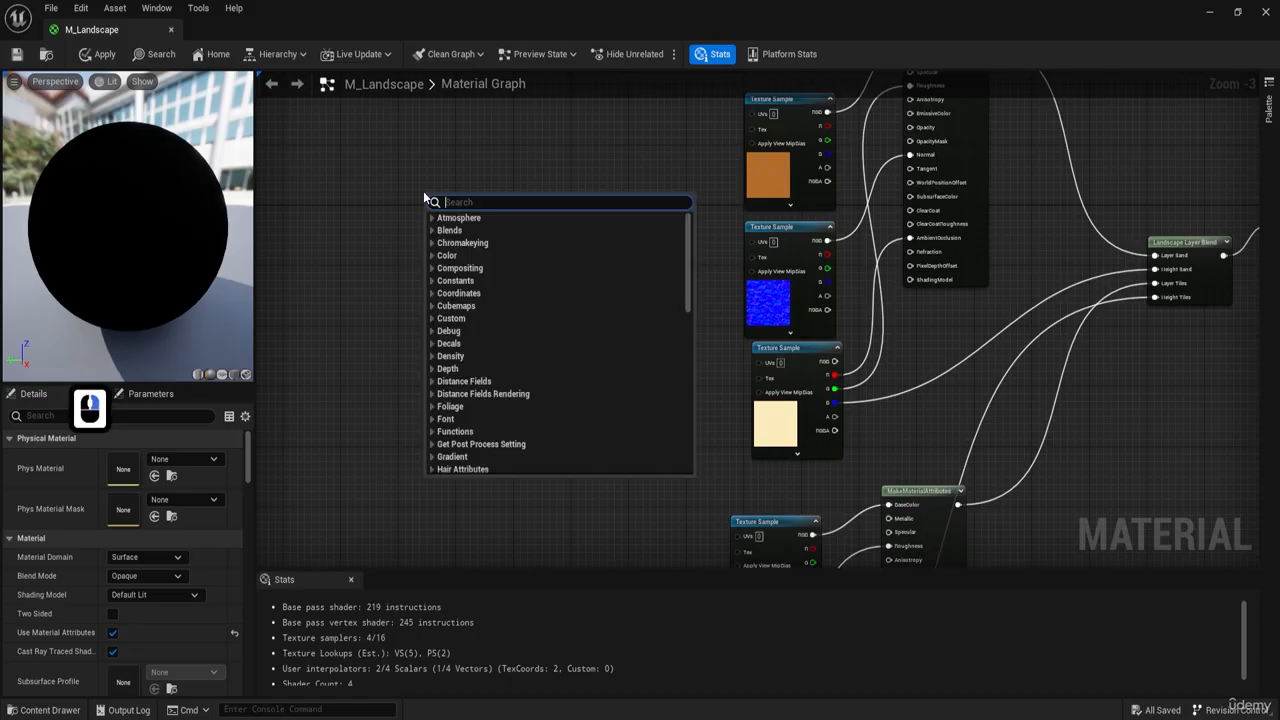
type("world")
key("Return")
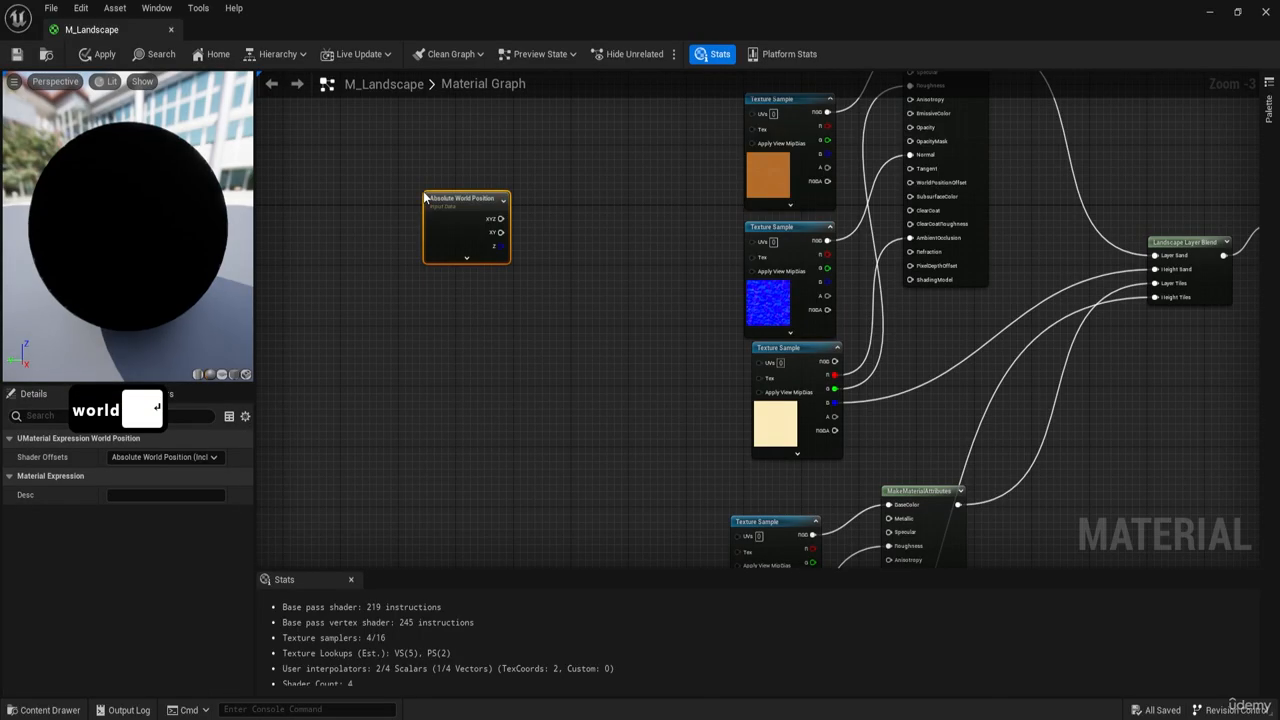
scroll(447, 263, "up", 1)
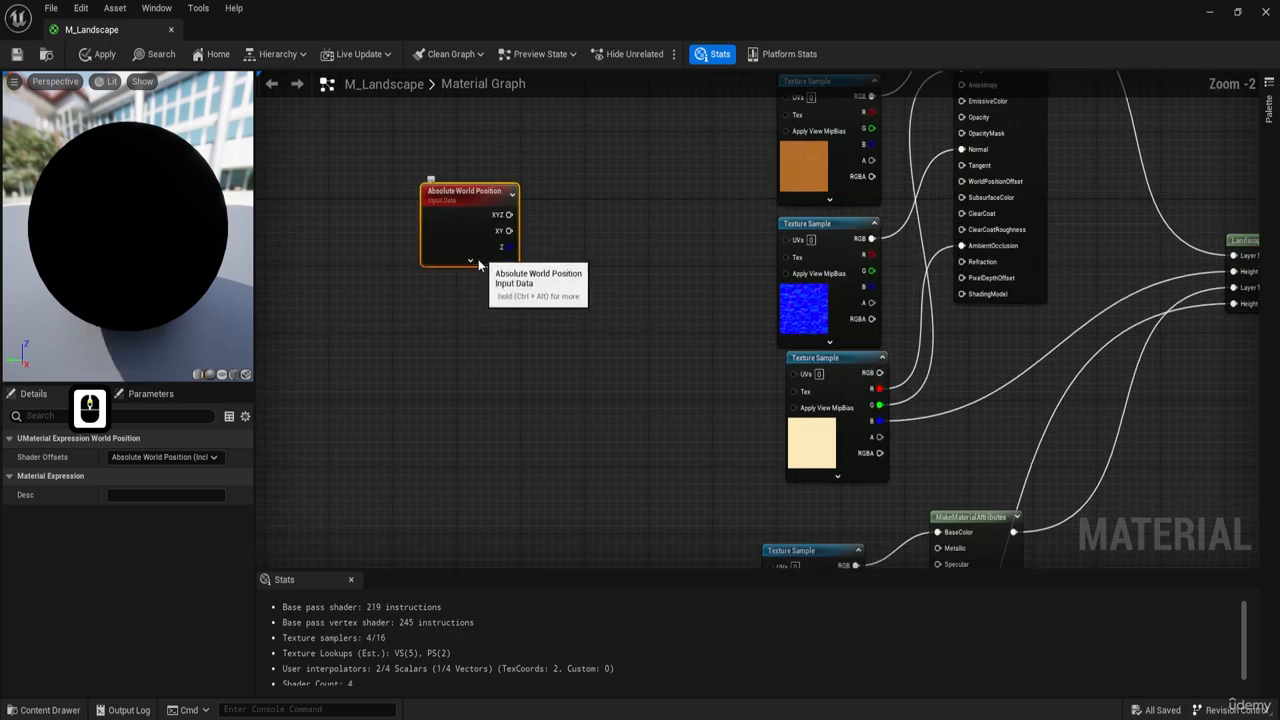
left_click(475, 260)
left_click(558, 260)
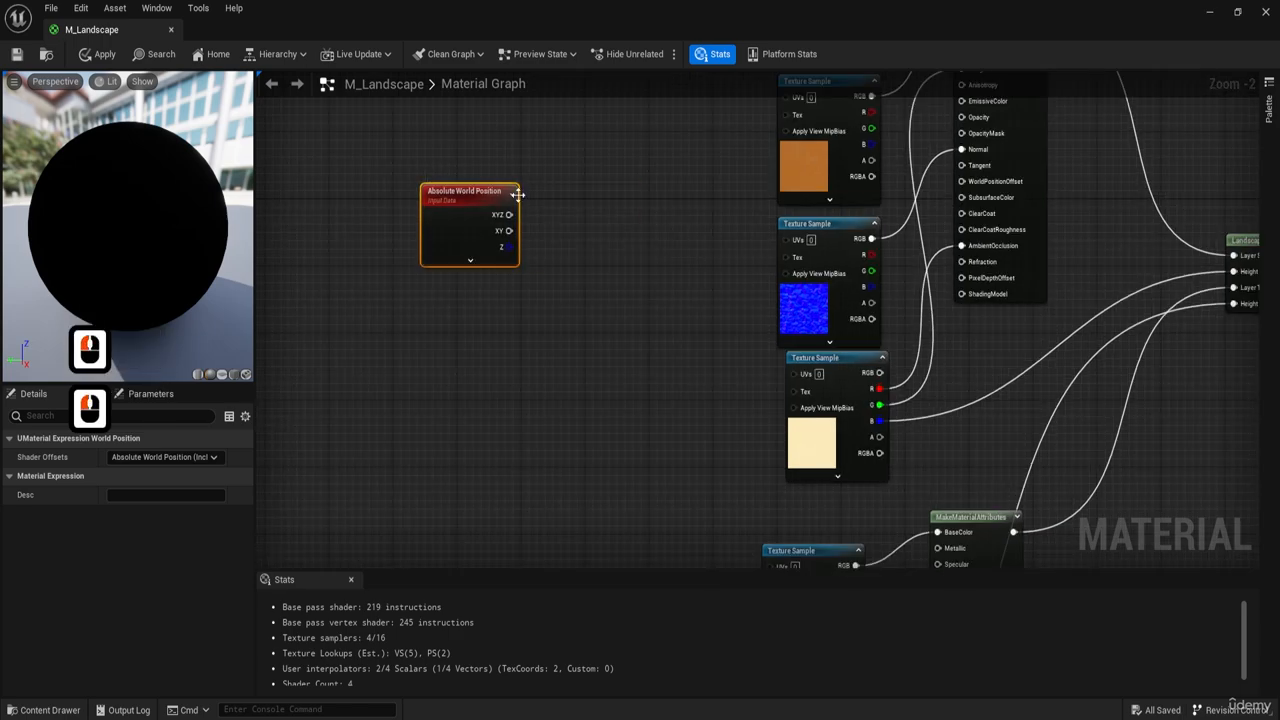
- Move the Absolute World Position node farther away from the sand texture samples to make room for more nodes
scroll(517, 200, "up", 2)
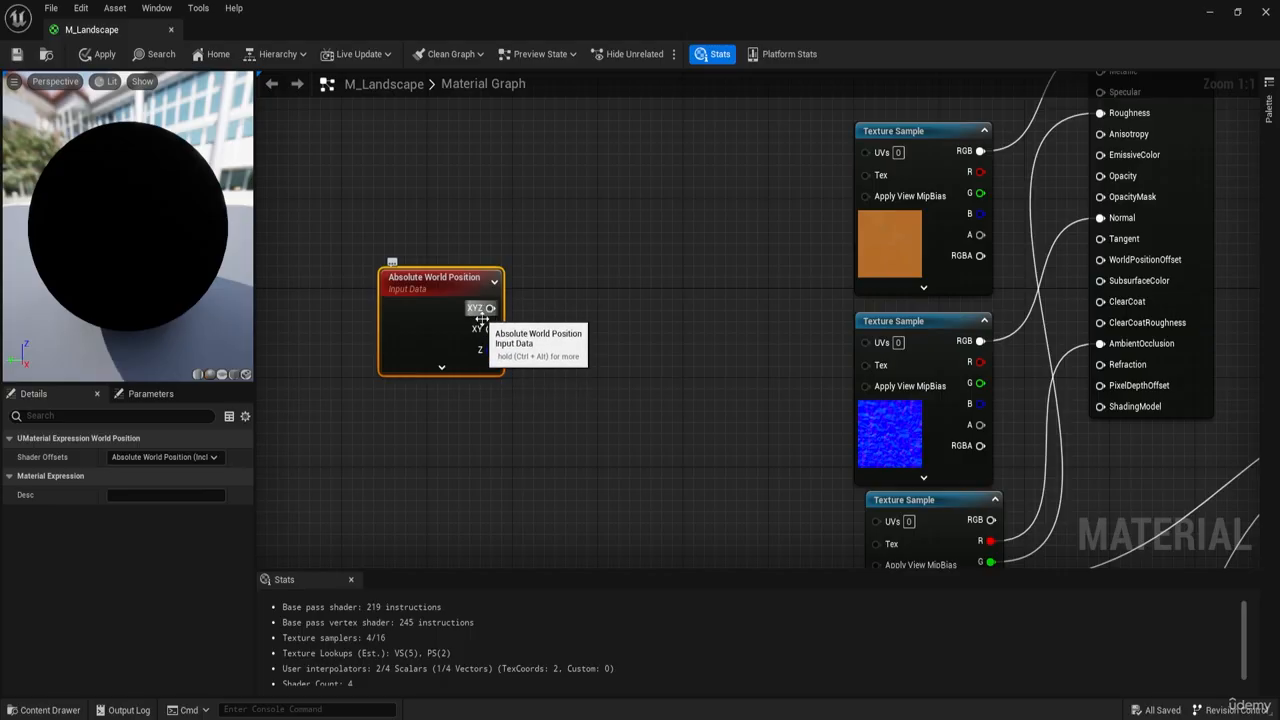
right_click_drag(574, 303, 679, 306)
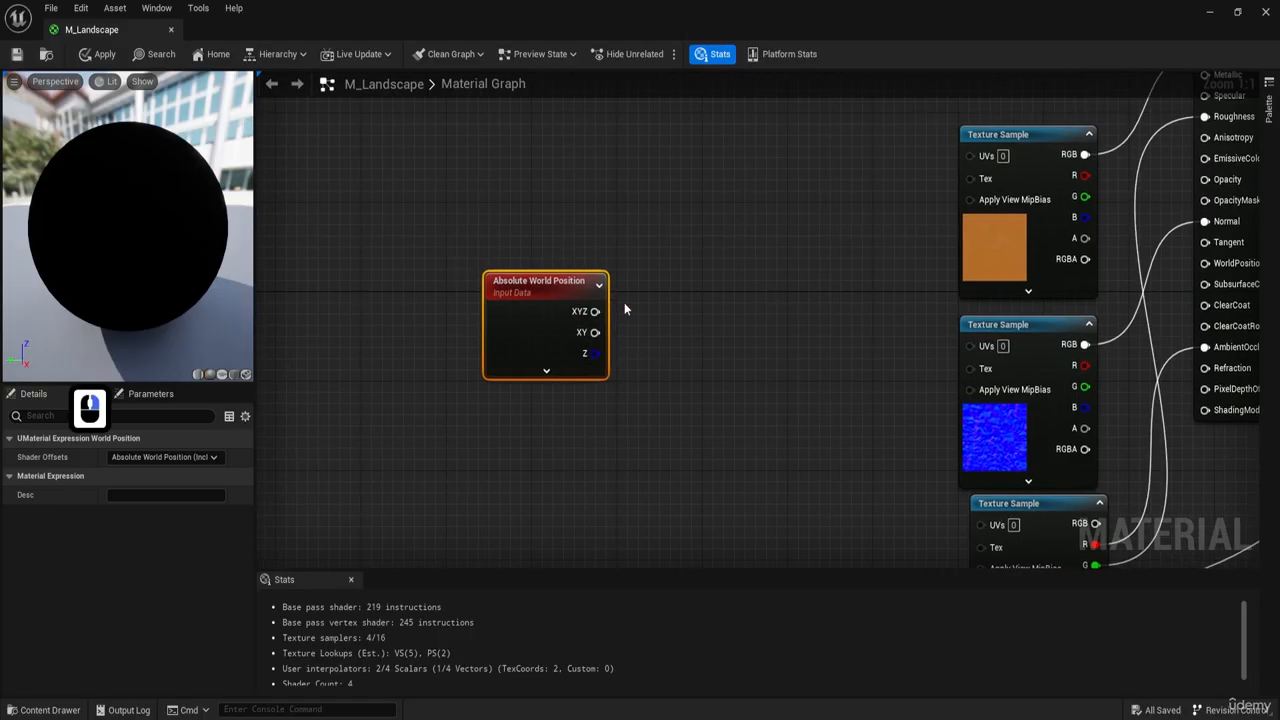
left_click_drag(558, 290, 446, 230)
scroll(625, 250, "down", 3)
right_click_drag(621, 261, 480, 330)
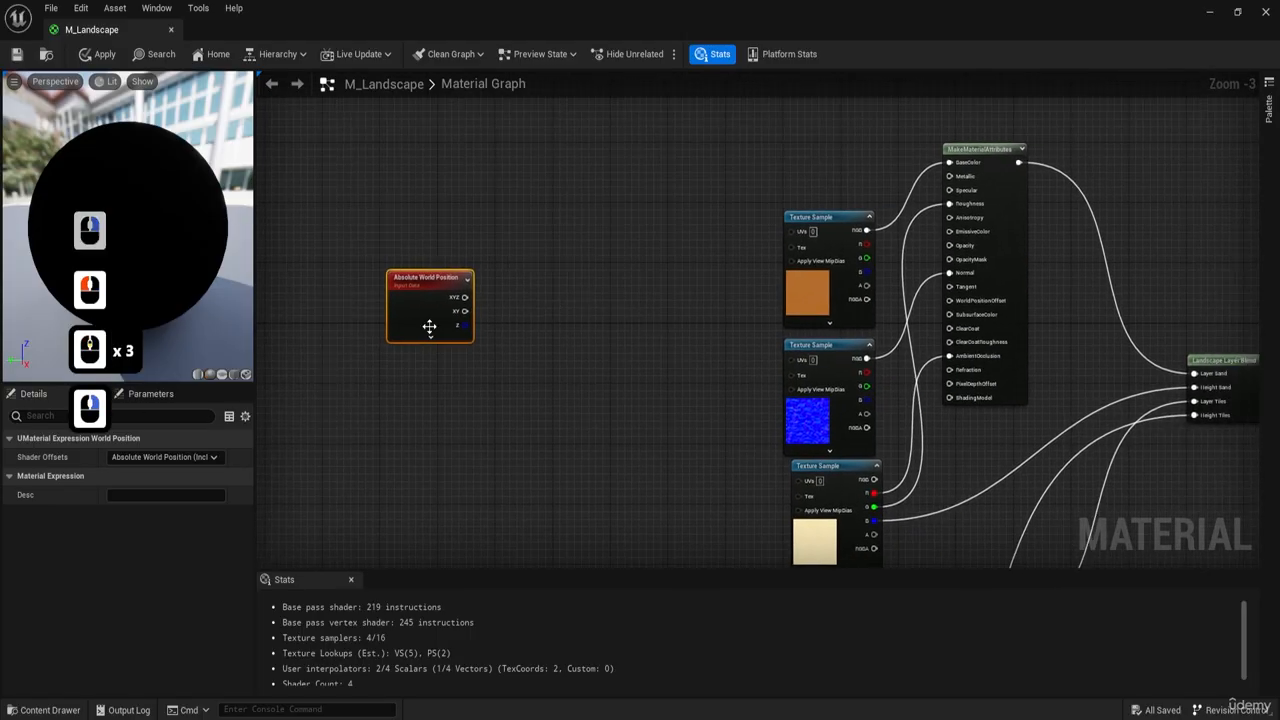
scroll(480, 330, "up", 3)
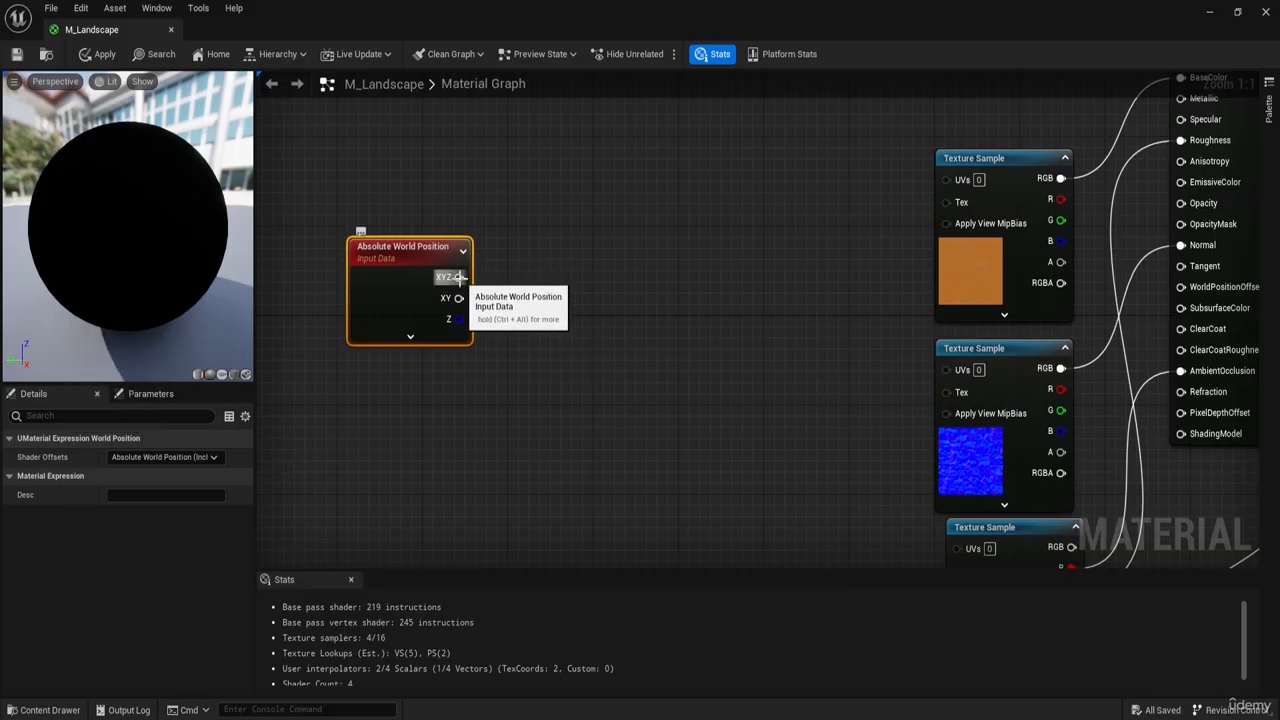
left_click_drag(458, 277, 540, 278)
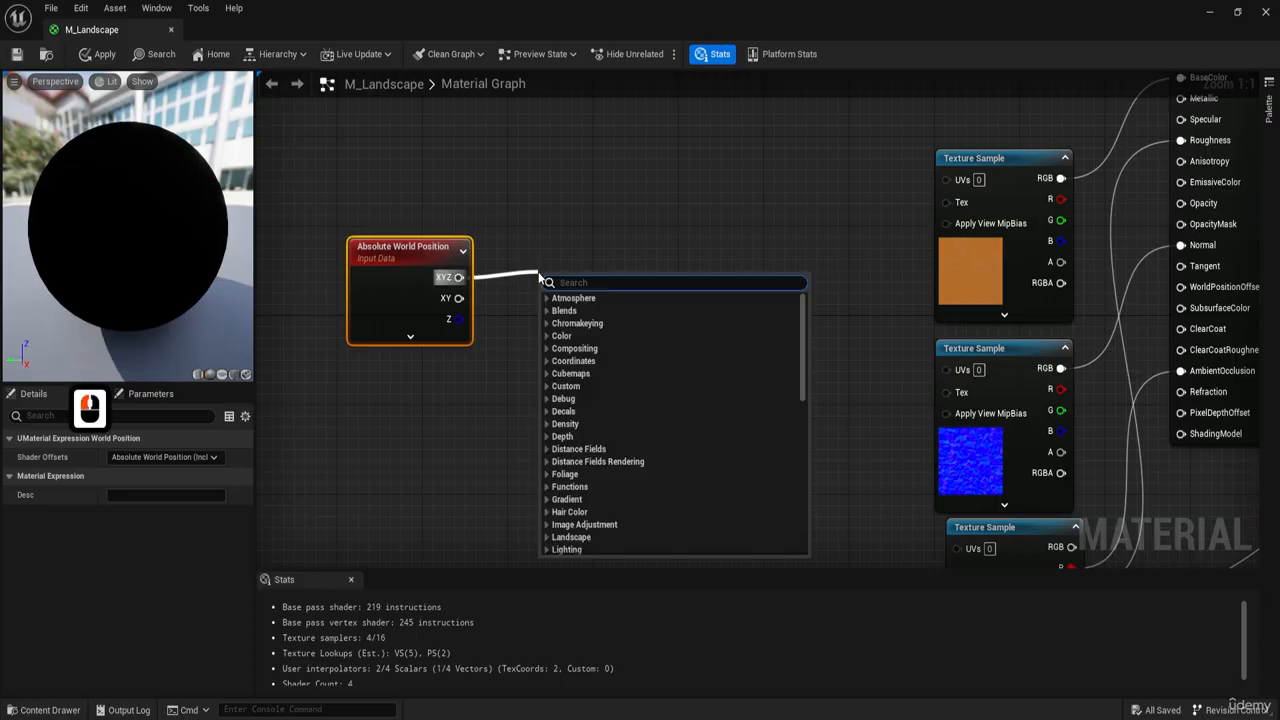
type("comp")
key("Return")
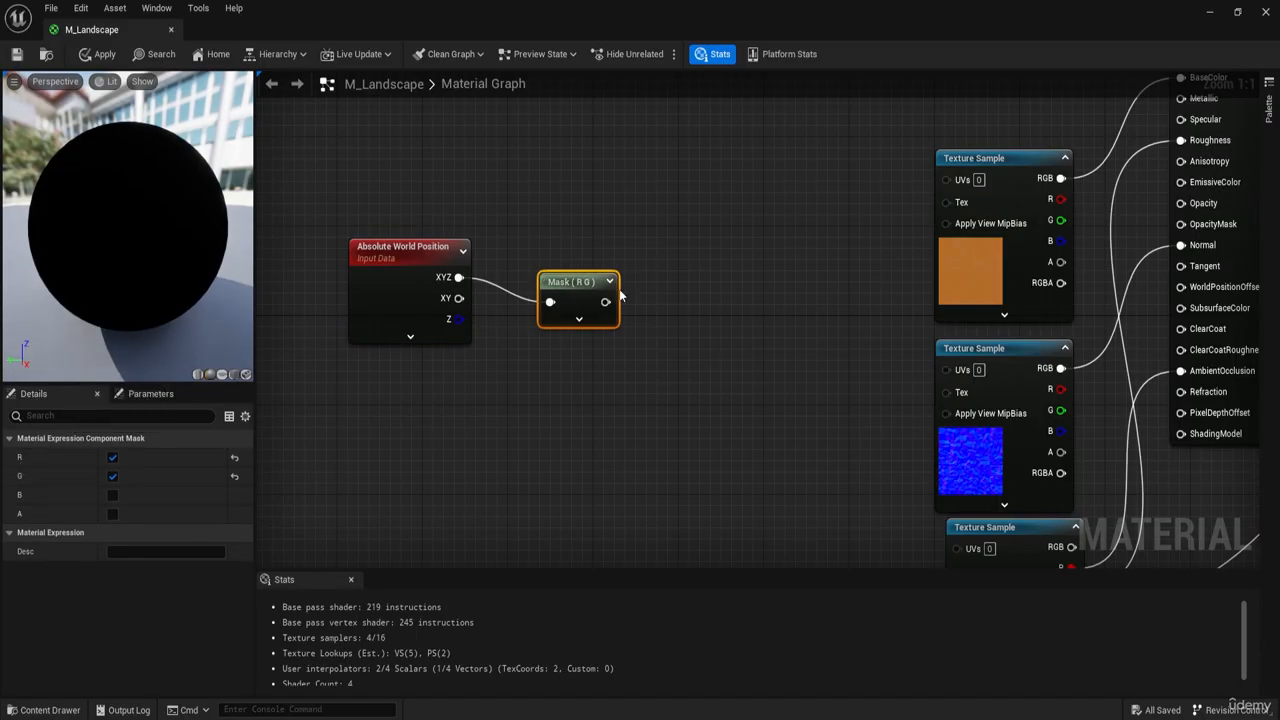
left_click(578, 288)
key("Delete")
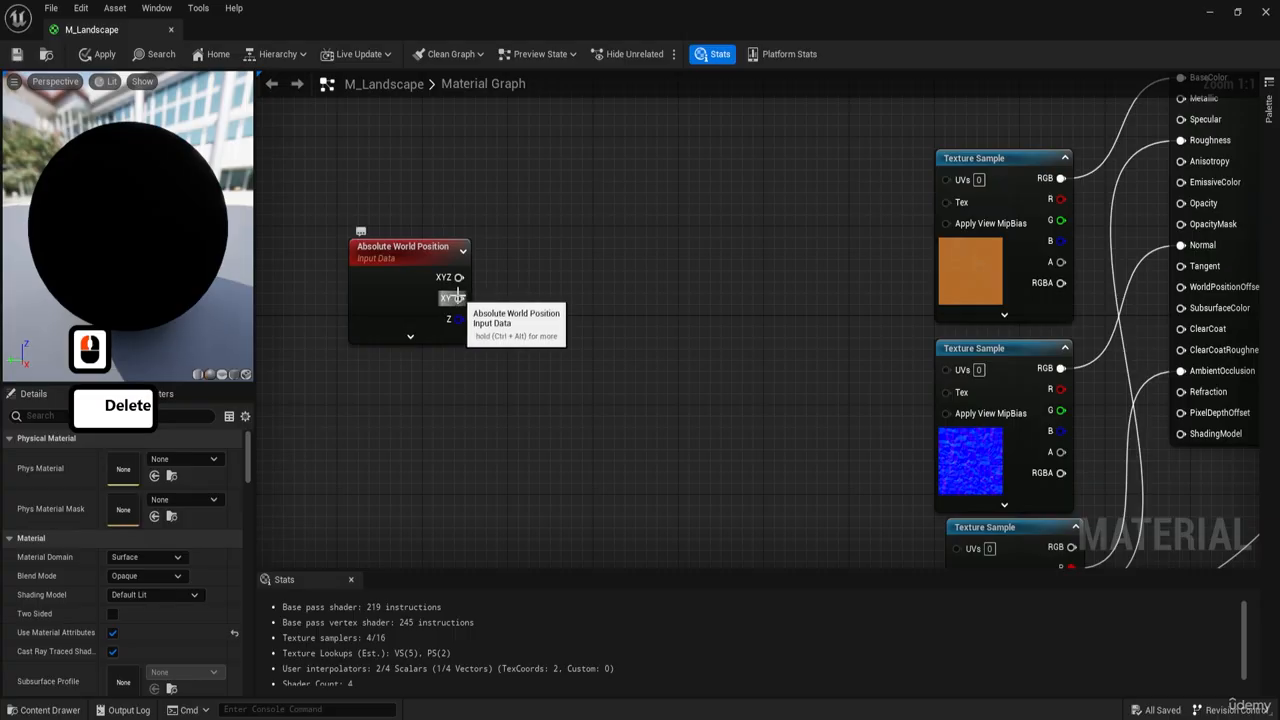
- Add a Divide node fed by the XY output of Absolute World Position and set its B value to 1000
left_click_drag(476, 302, 595, 297)
type("divi")
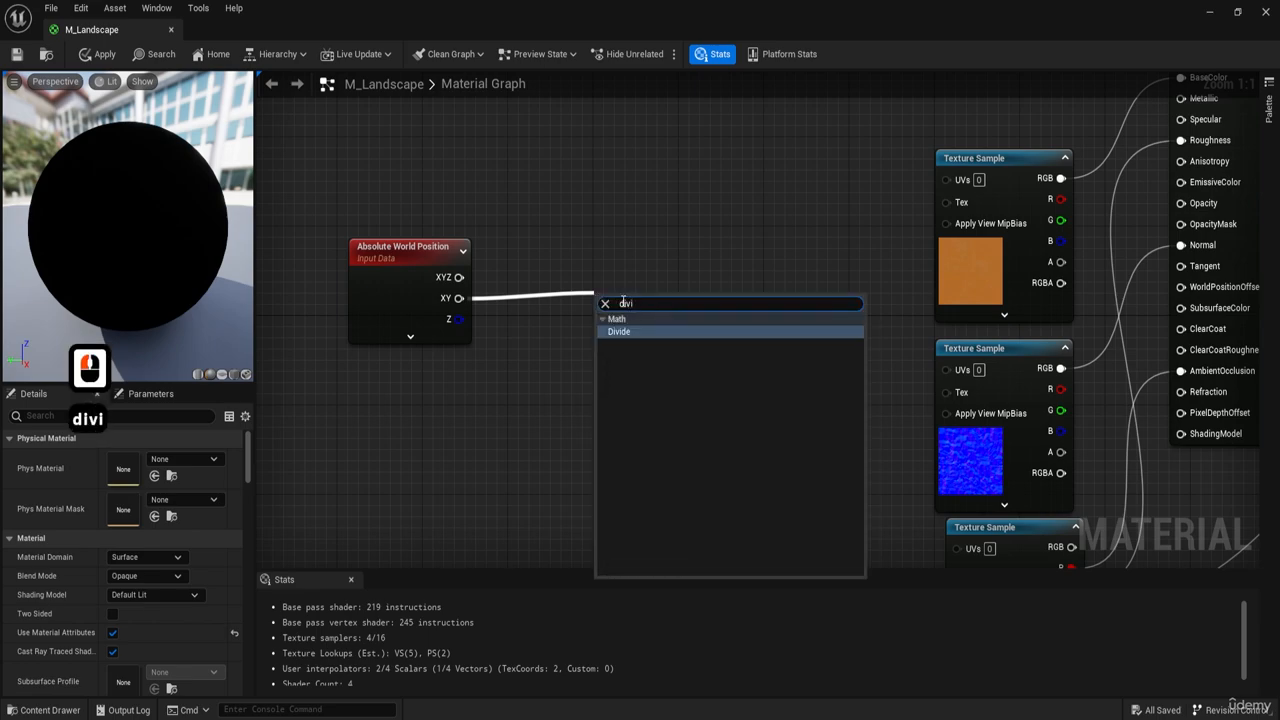
key("Return")
left_click(634, 346)
type("100")
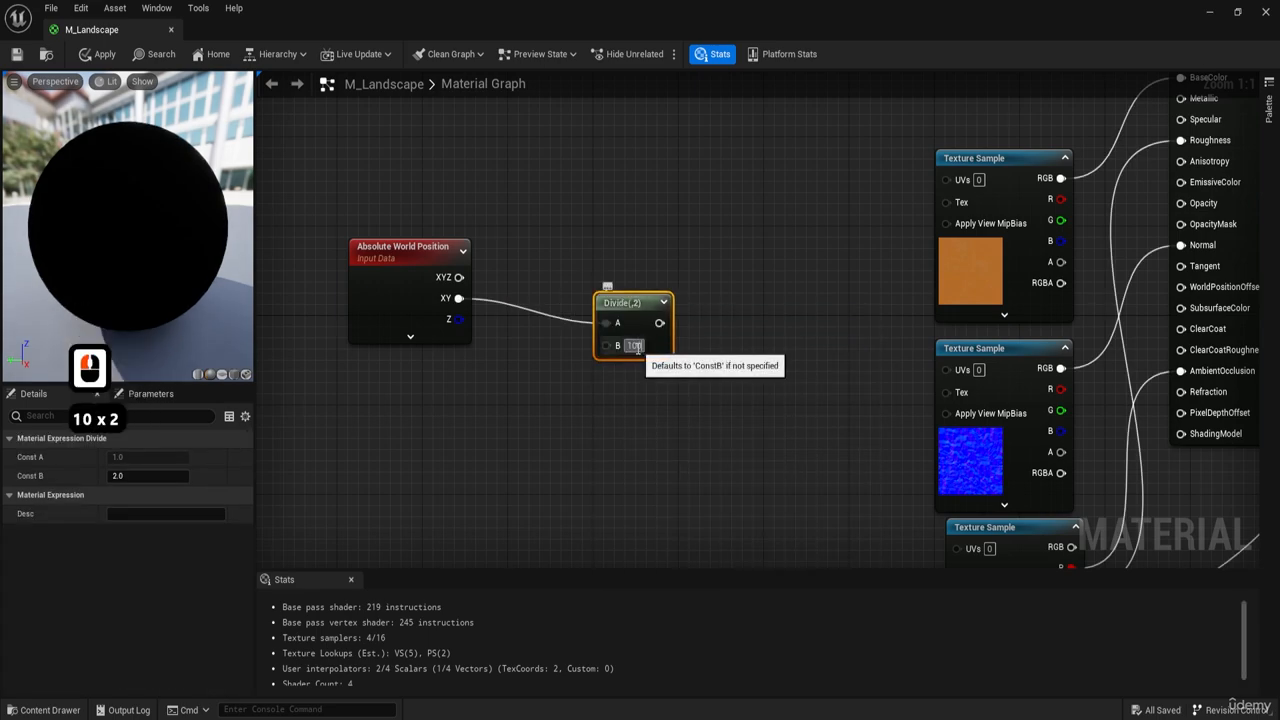
key("Return")
type("1000")
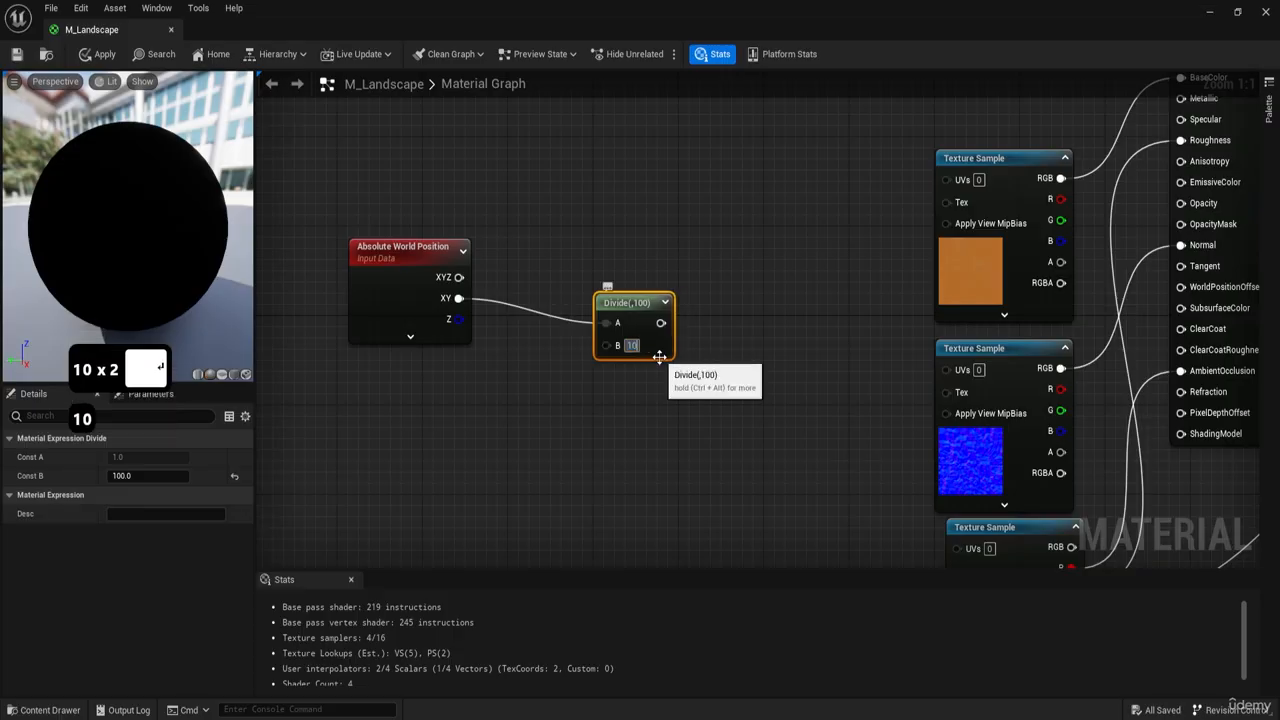
key("Return")
- Add a Multiply node beside the Divide node and connect the Divide output to its A input
right_click_drag(734, 354, 672, 308)
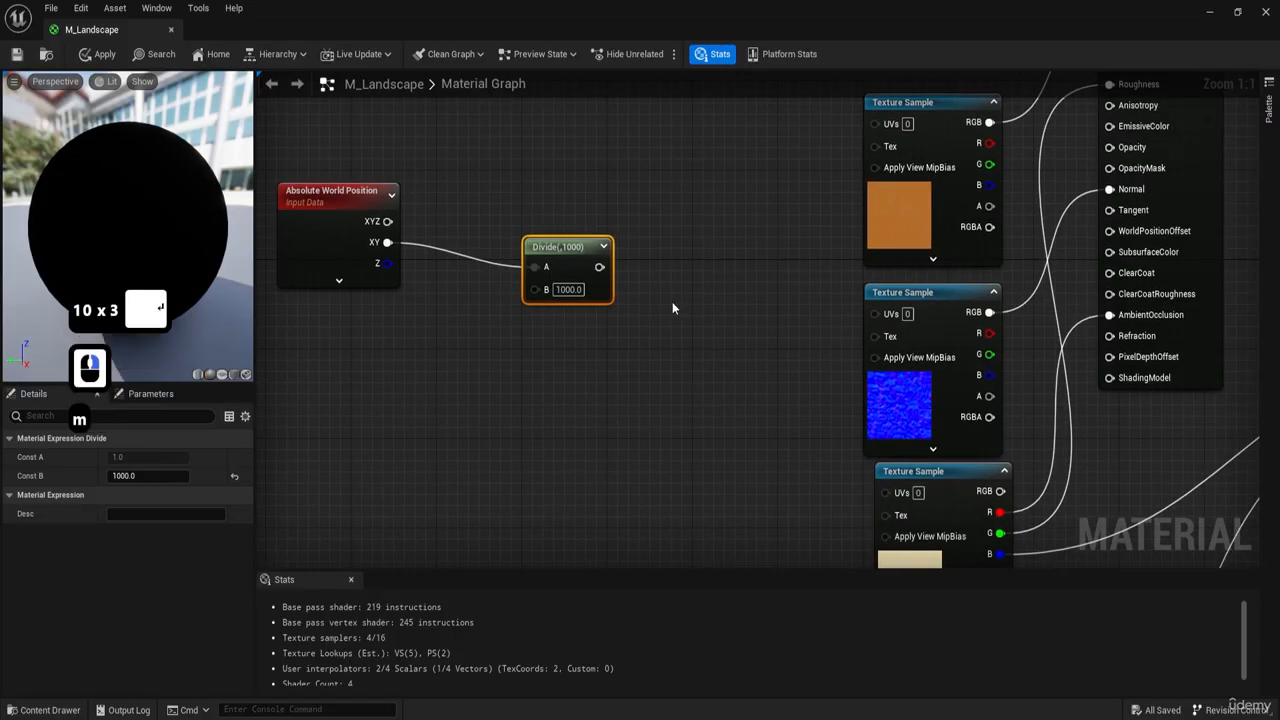
left_click(672, 301)
left_click_drag(599, 267, 683, 333)
right_click_drag(646, 328, 550, 374)
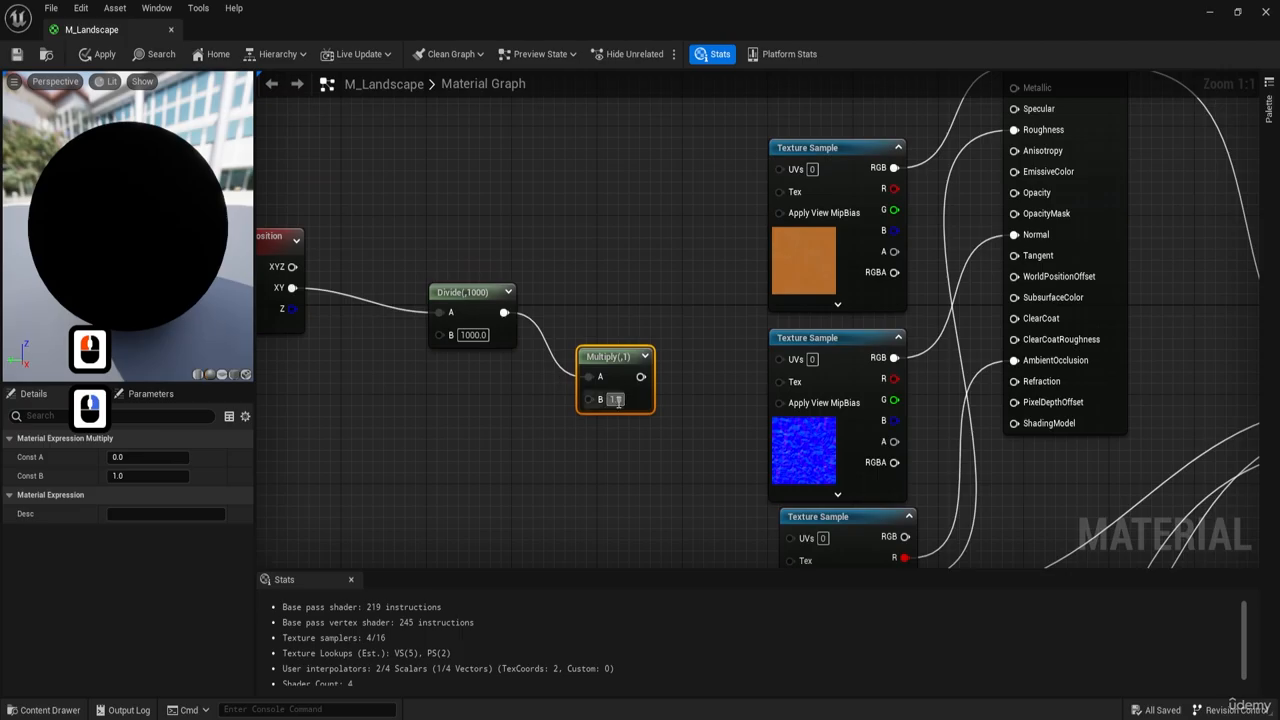
- Connect the Multiply output to the UVs inputs of the three sand texture samples
right_click_drag(656, 386, 738, 400)
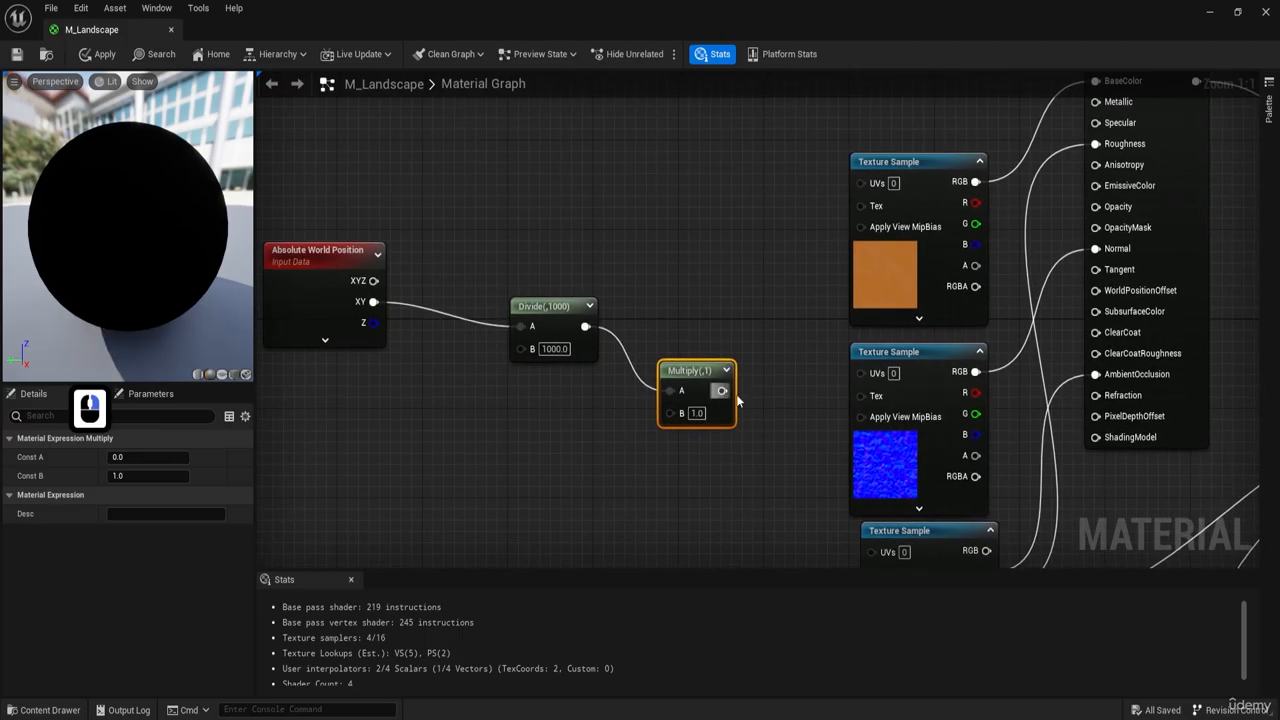
left_click_drag(722, 390, 860, 183)
right_click_drag(795, 375, 751, 291)
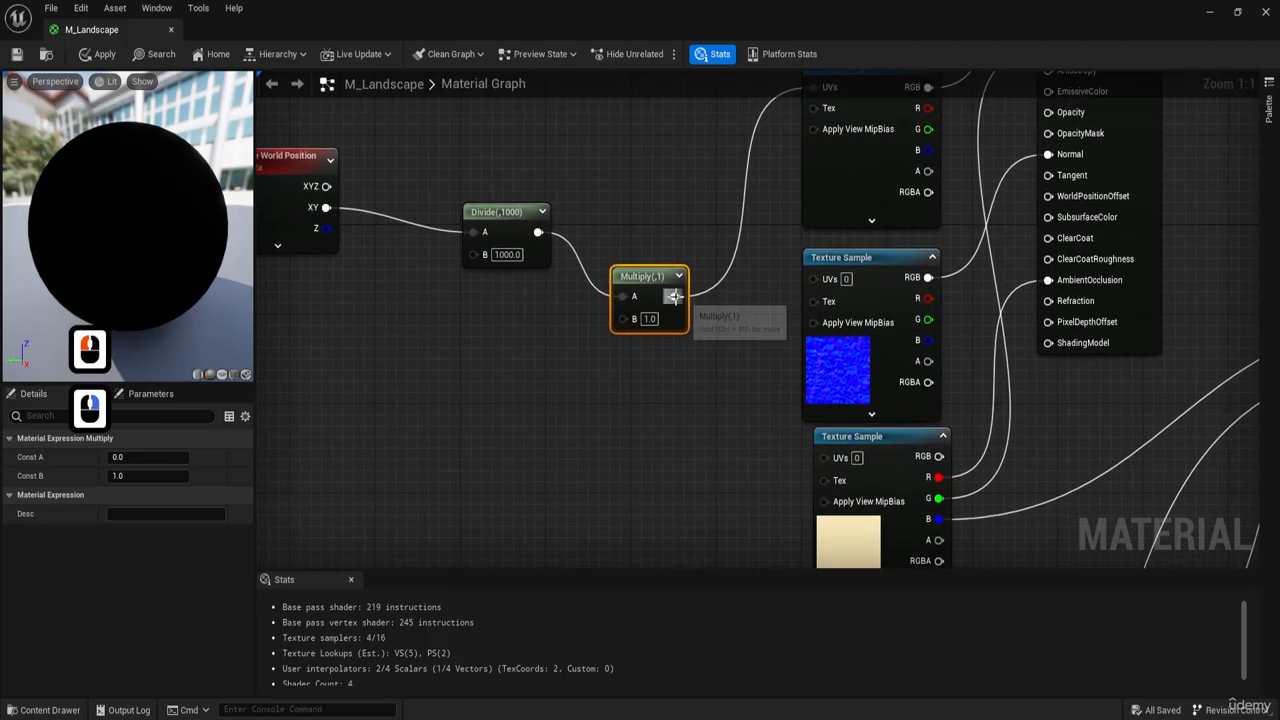
left_click_drag(674, 296, 817, 279)
right_click_drag(770, 373, 737, 280)
left_click_drag(641, 204, 788, 362)
- Copy the Absolute World Position, Divide and Multiply nodes and paste them beside the stone wall texture samples
scroll(654, 366, "down", 5)
left_click_drag(500, 225, 694, 356)
key("ctrl+c")
right_click_drag(668, 446, 621, 283)
key("ctrl+v")
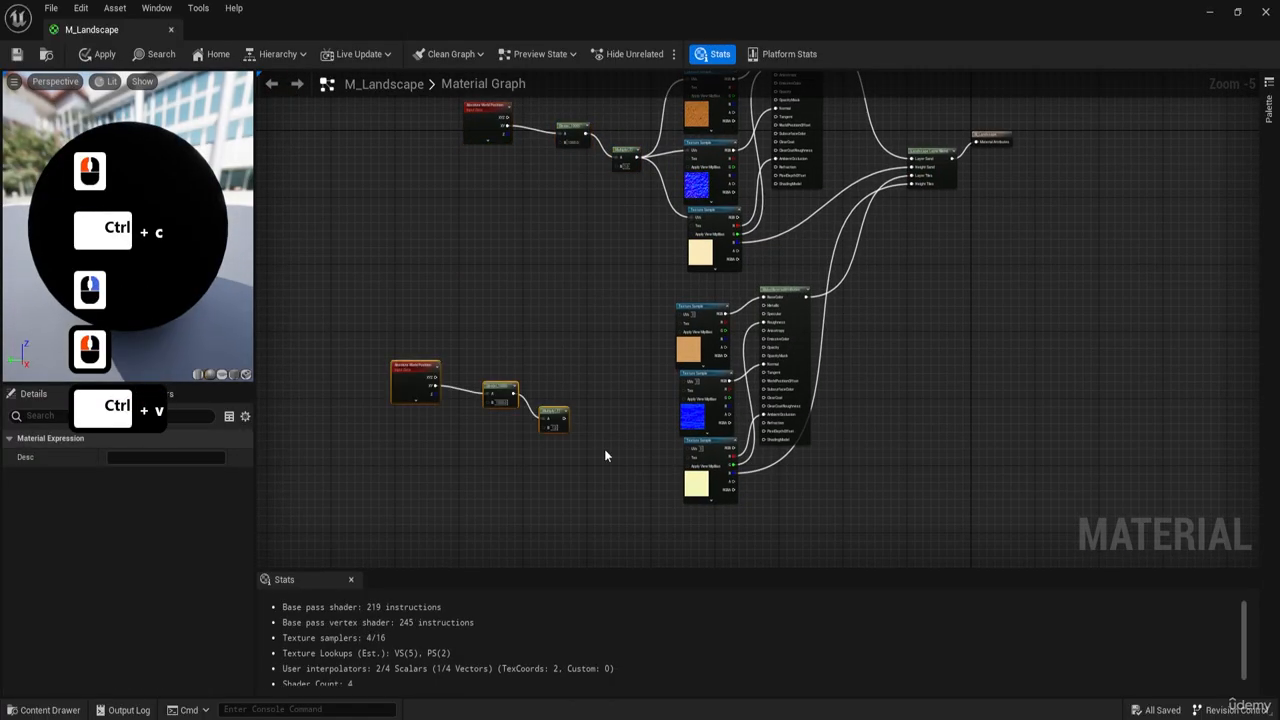
- Connect the pasted Multiply node's output to the UVs inputs of the three stone wall texture samples
scroll(604, 449, "up", 4)
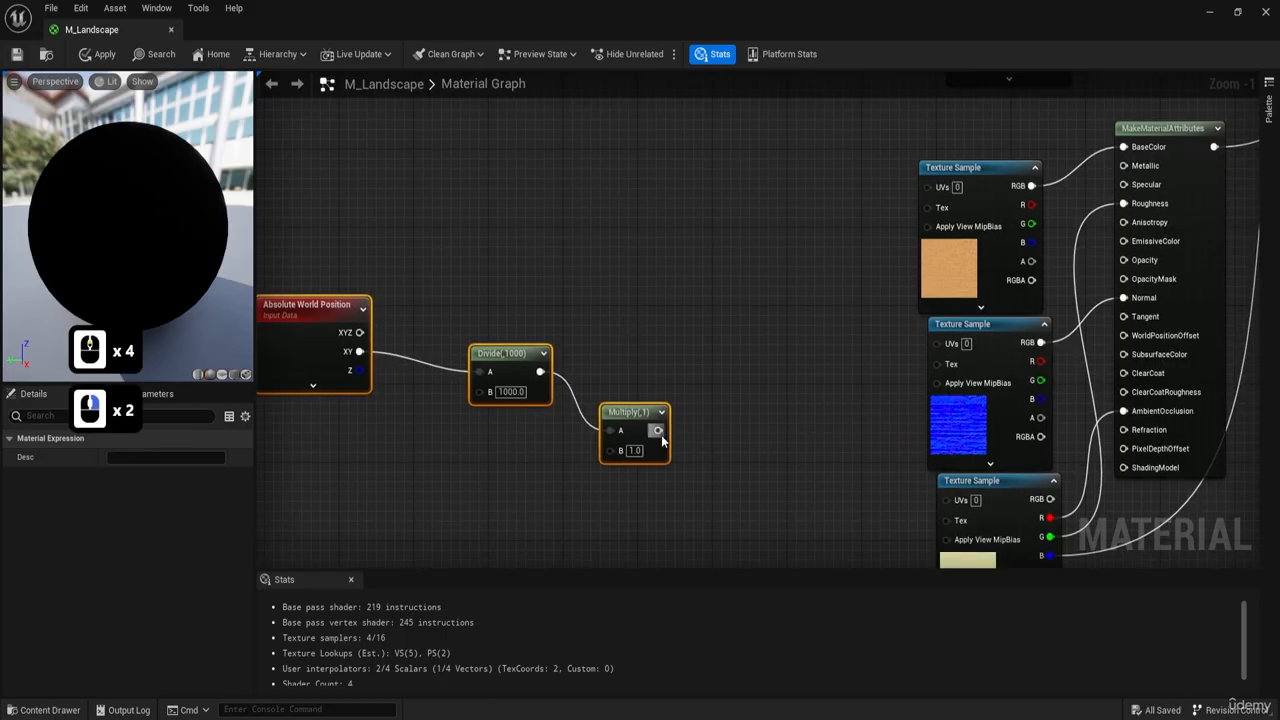
left_click_drag(657, 430, 924, 188)
right_click_drag(866, 263, 688, 199)
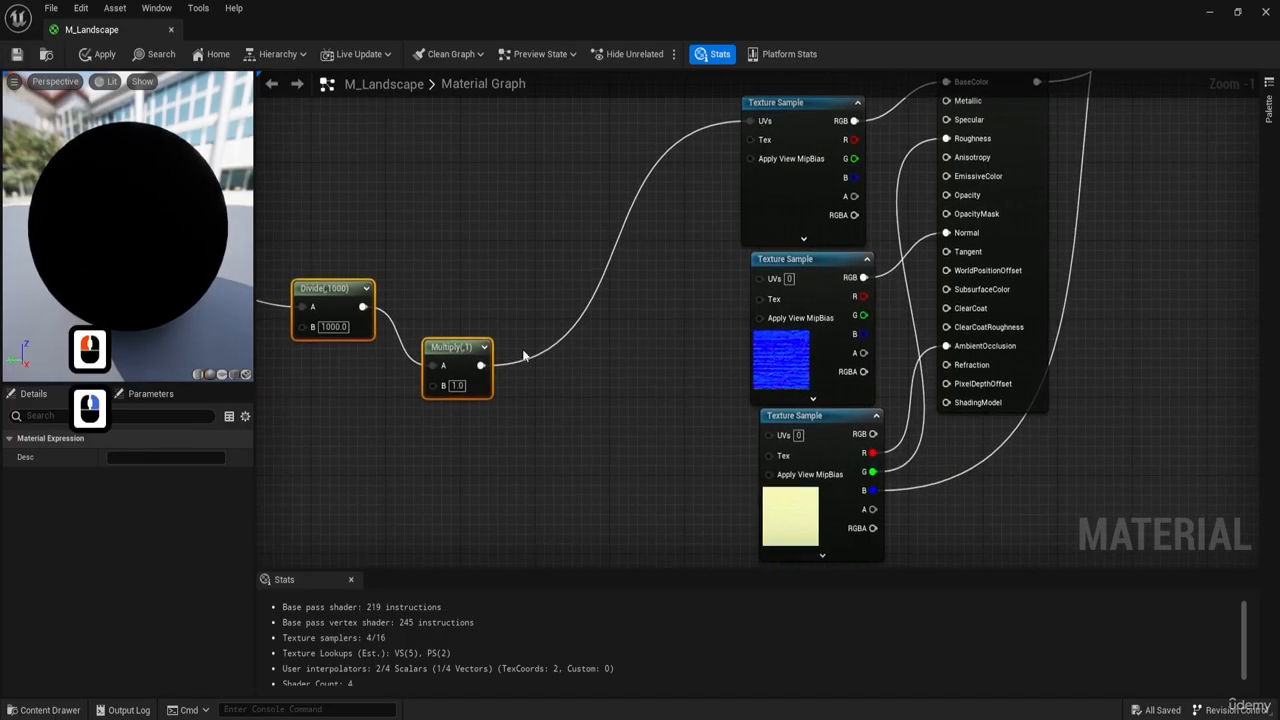
left_click_drag(481, 365, 775, 435)
scroll(692, 352, "down", 2)
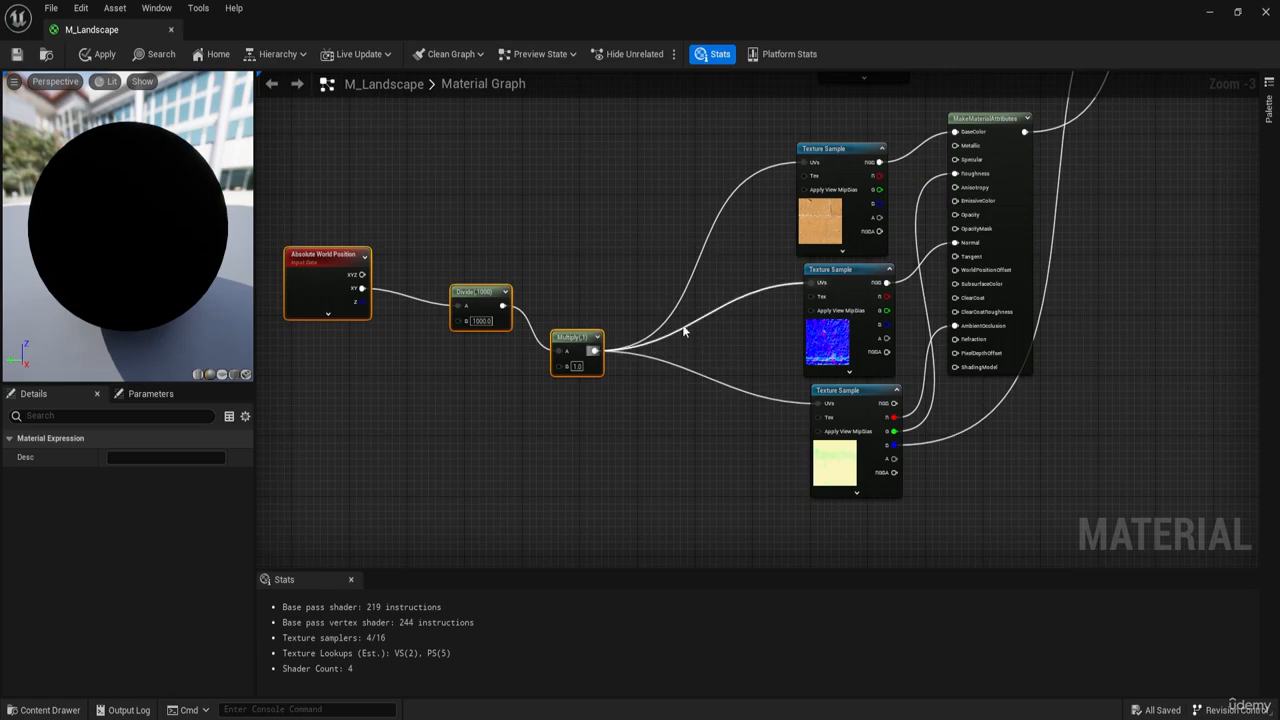
- Check the finished node connections in the graph and save the M_Landscape material
scroll(878, 247, "down", 4)
right_click_drag(878, 241, 755, 321)
scroll(788, 271, "up", 3)
right_click_drag(547, 309, 725, 255)
right_click_drag(565, 425, 612, 378)
scroll(613, 383, "up", 2)
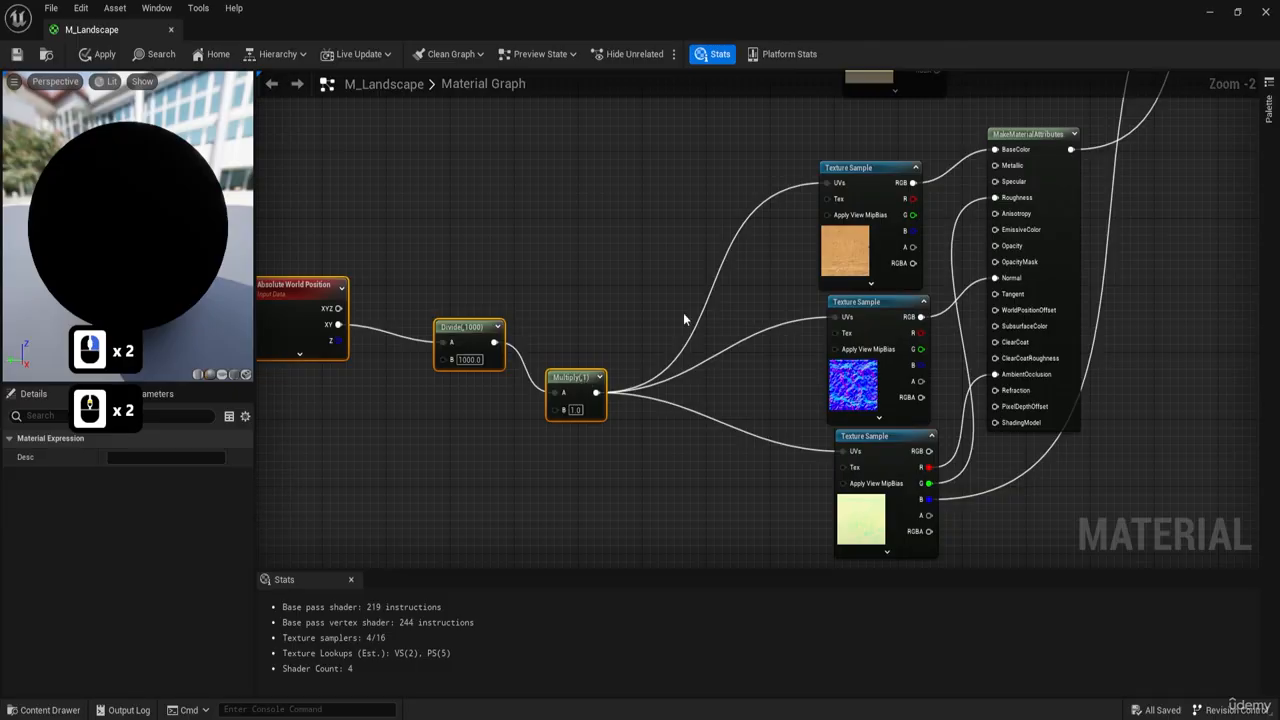
key("ctrl+s")
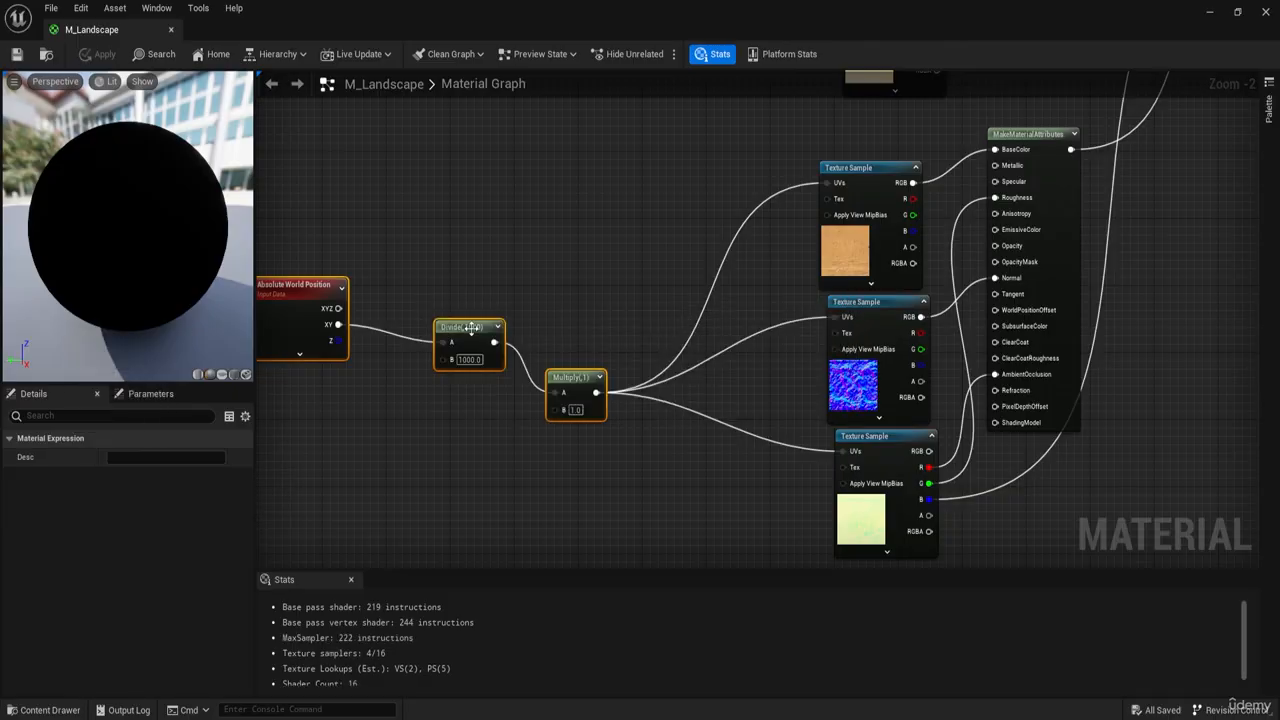
- Return to the HarbourMap level and select the M_Landscape material in the Content/Landscape/LandscapeMat folder
left_click(1209, 12)
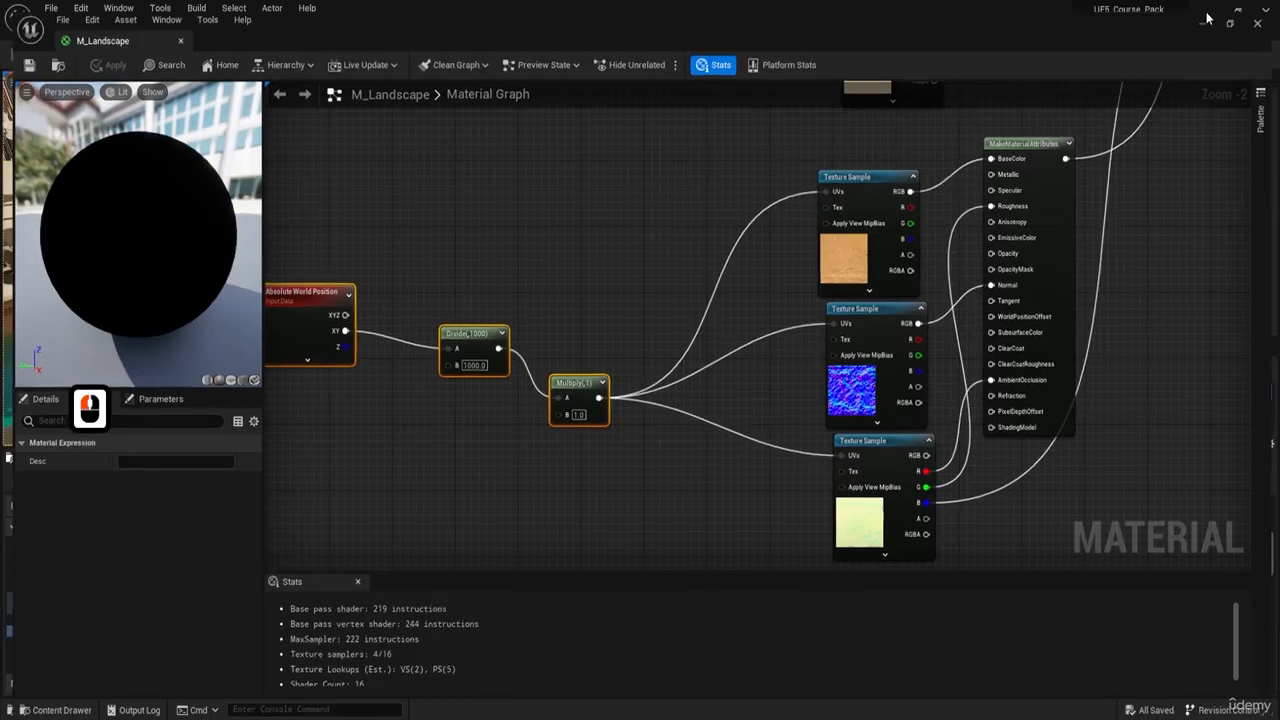
right_click_drag(503, 323, 342, 472)
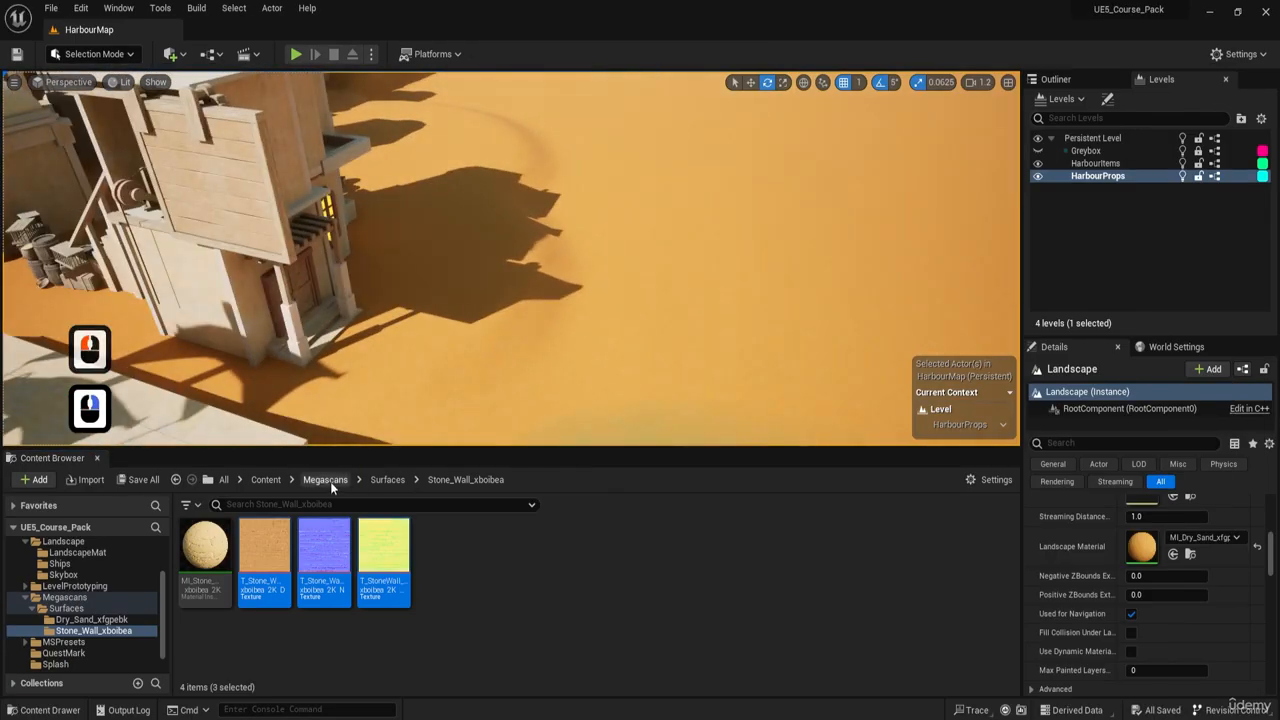
left_click(268, 481)
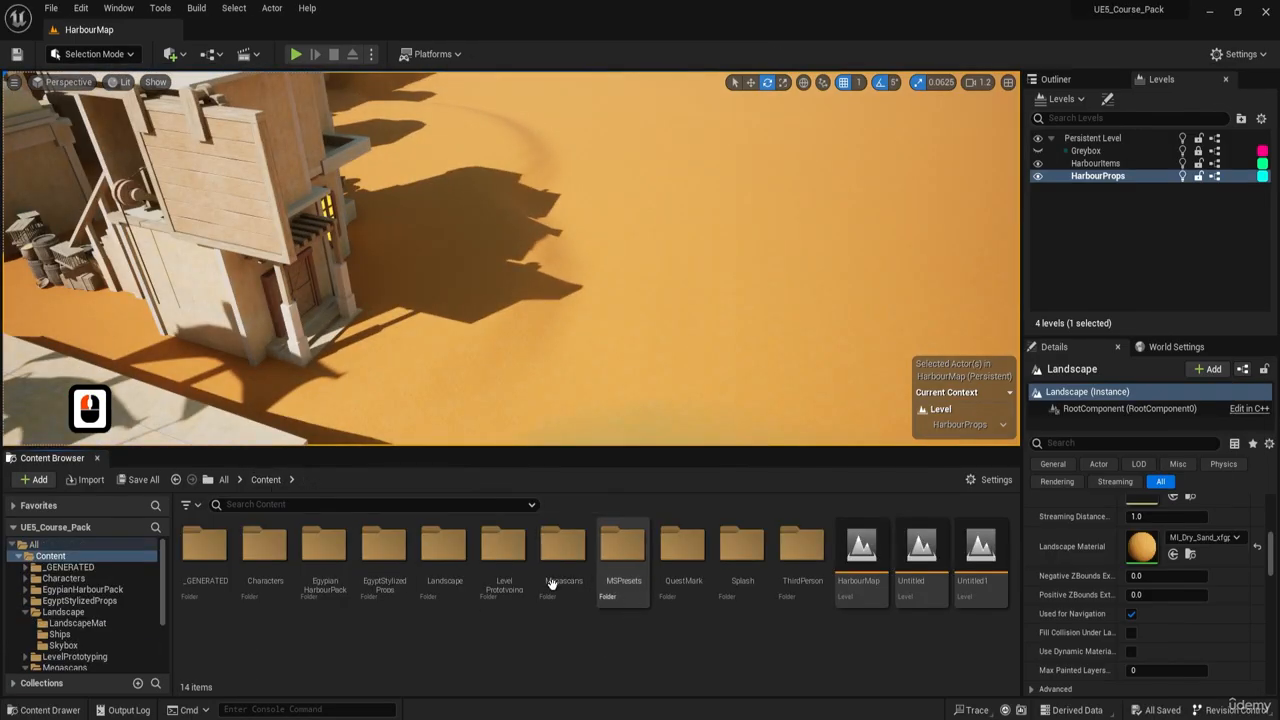
left_click(450, 560)
double_click(444, 555)
double_click(205, 555)
left_click(205, 560)
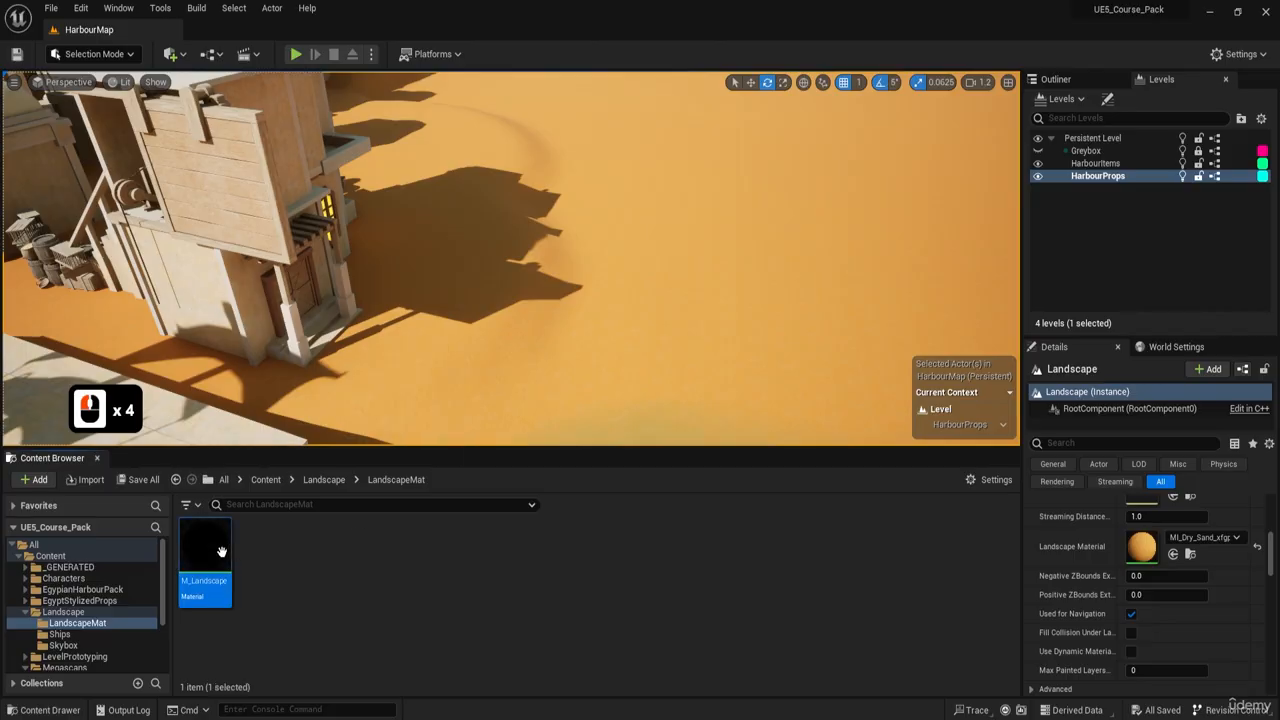
- Assign the M_Landscape material as the selected landscape's Landscape Material
right_click_drag(388, 335, 310, 392)
key("w")
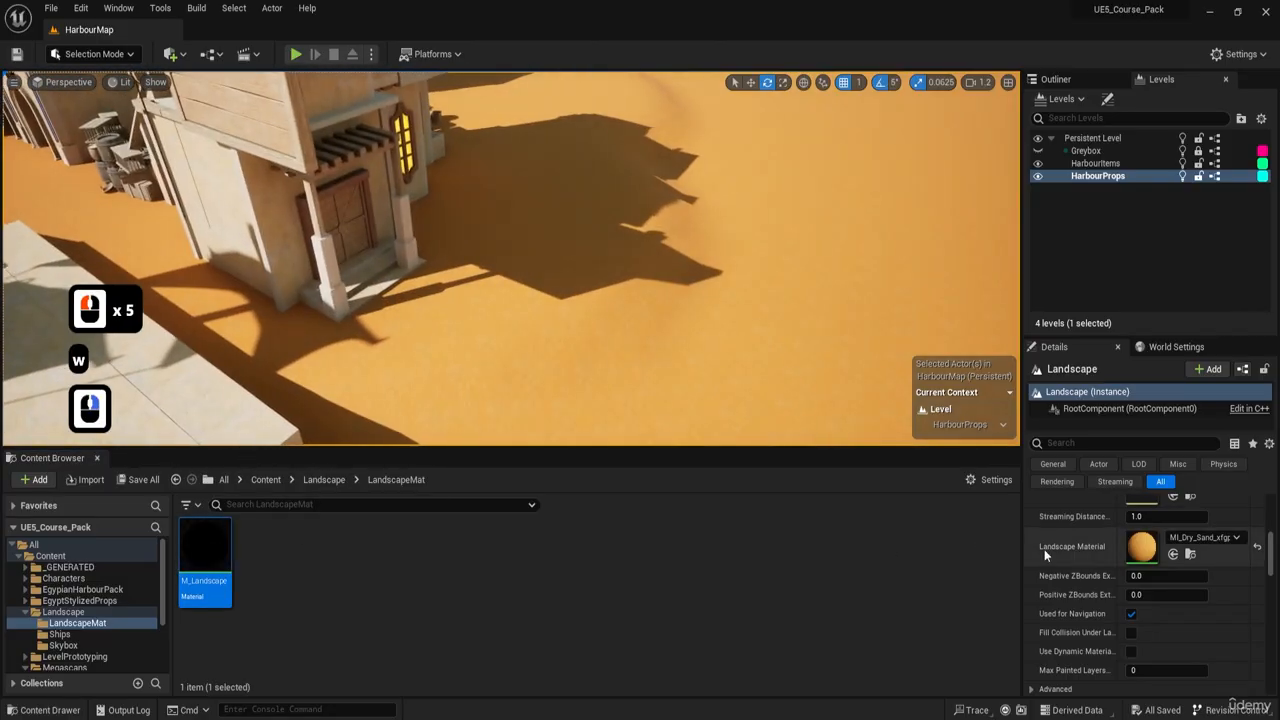
left_click_drag(225, 607, 1141, 546)
right_click_drag(654, 343, 644, 320)
key("s")
key("d")
key("w")
key("d")
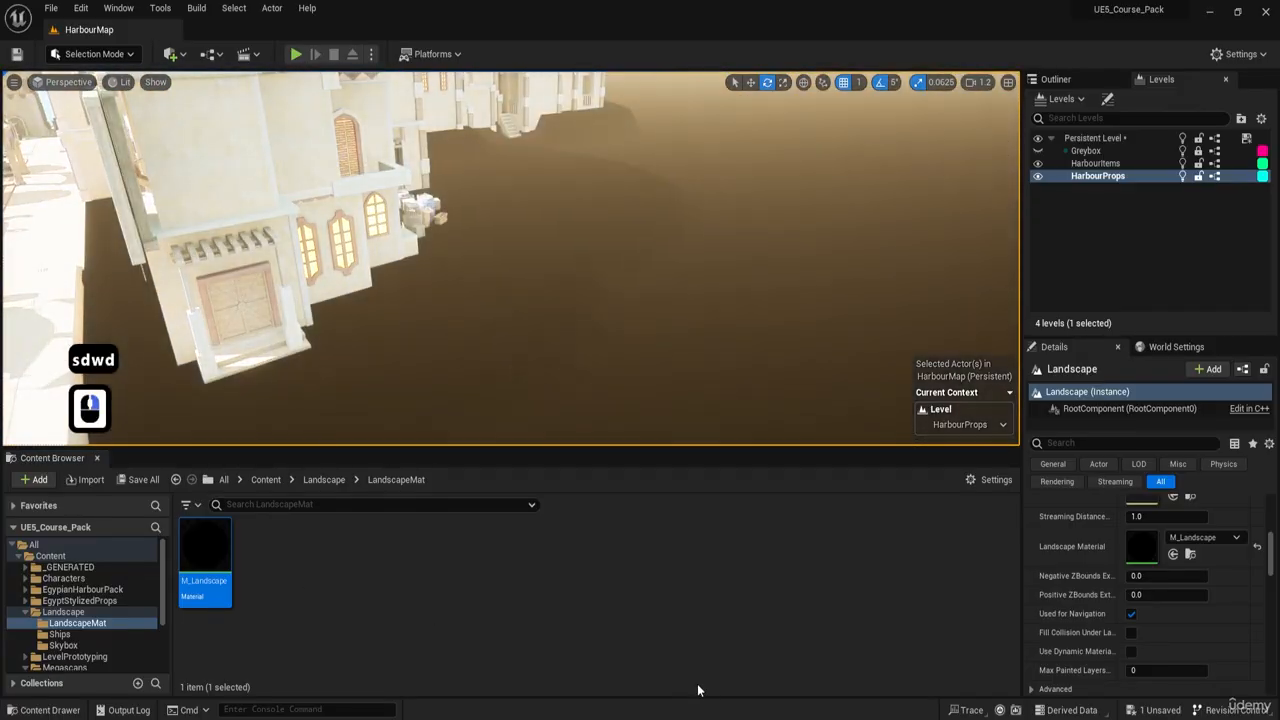
- Review the Sand and Tiles connections of the Landscape Layer Blend node in M_Landscape and close the material editor
mouse_move(771, 719)
left_click(822, 697)
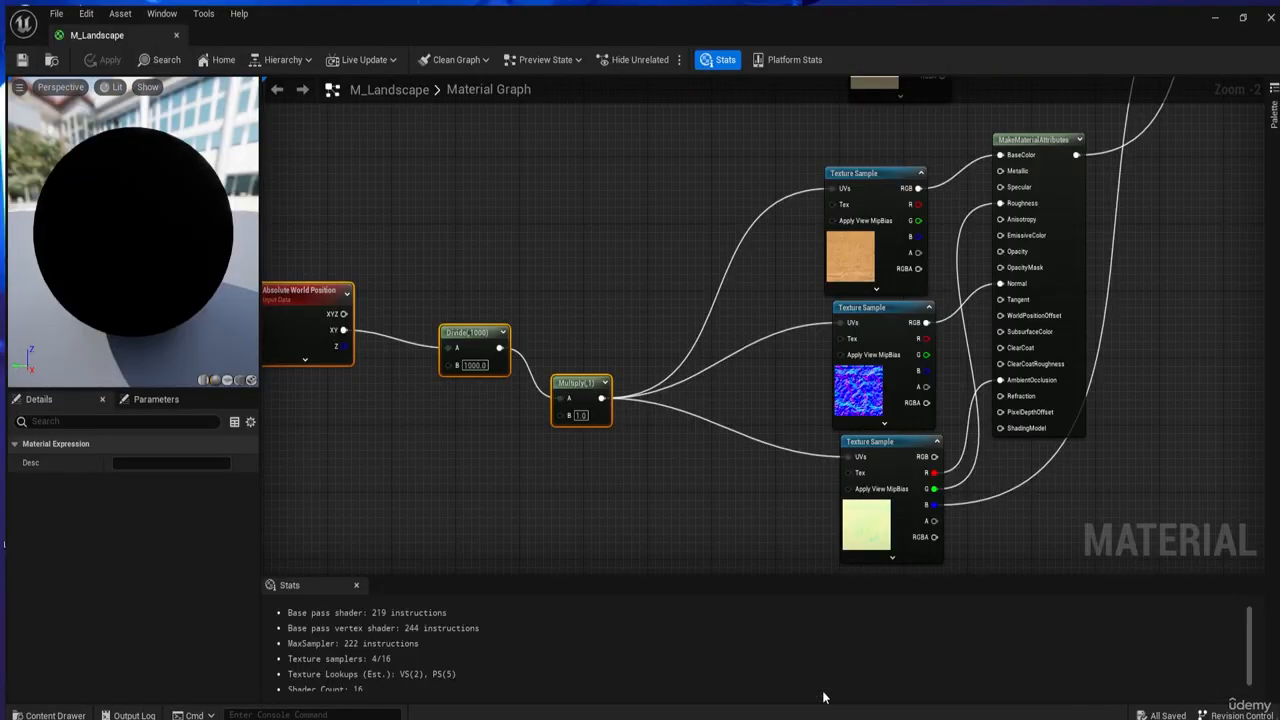
scroll(720, 387, "down", 3)
scroll(881, 274, "up", 1)
scroll(881, 274, "up", 3)
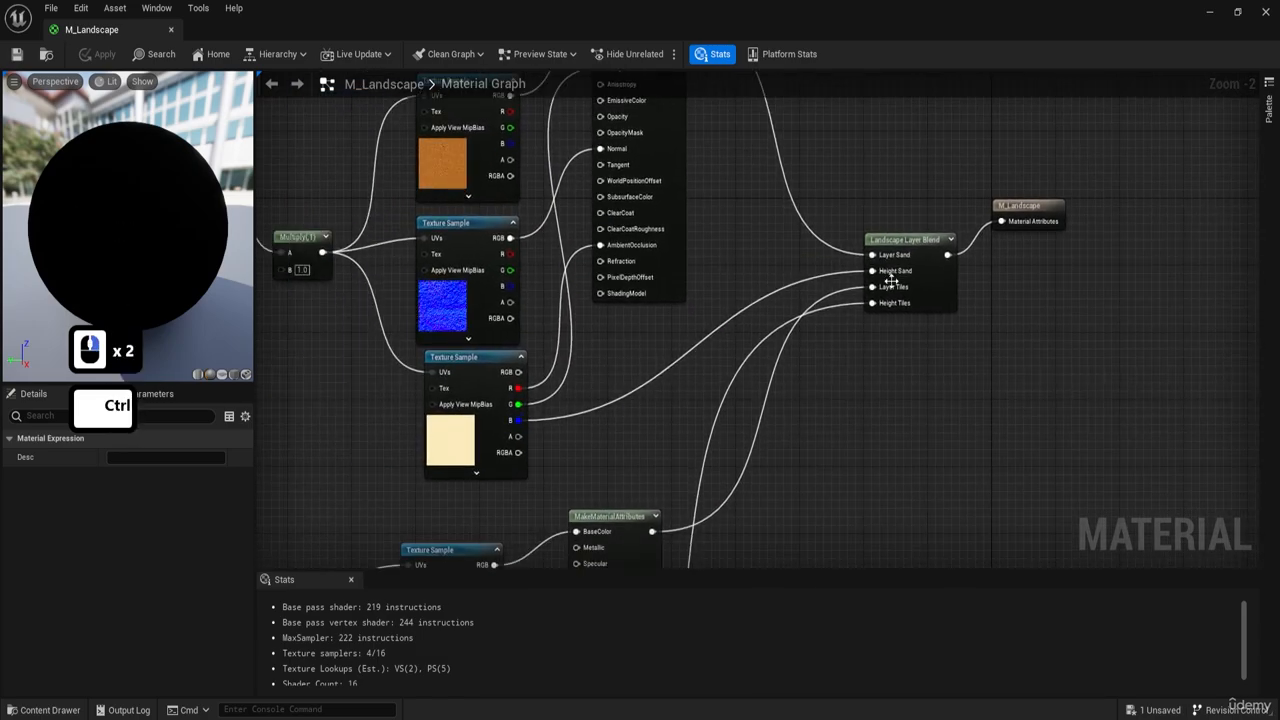
left_click(1264, 12)
- Switch to Landscape mode with the Paint tools and bring up the Sand and Tiles target layers
left_click(90, 54)
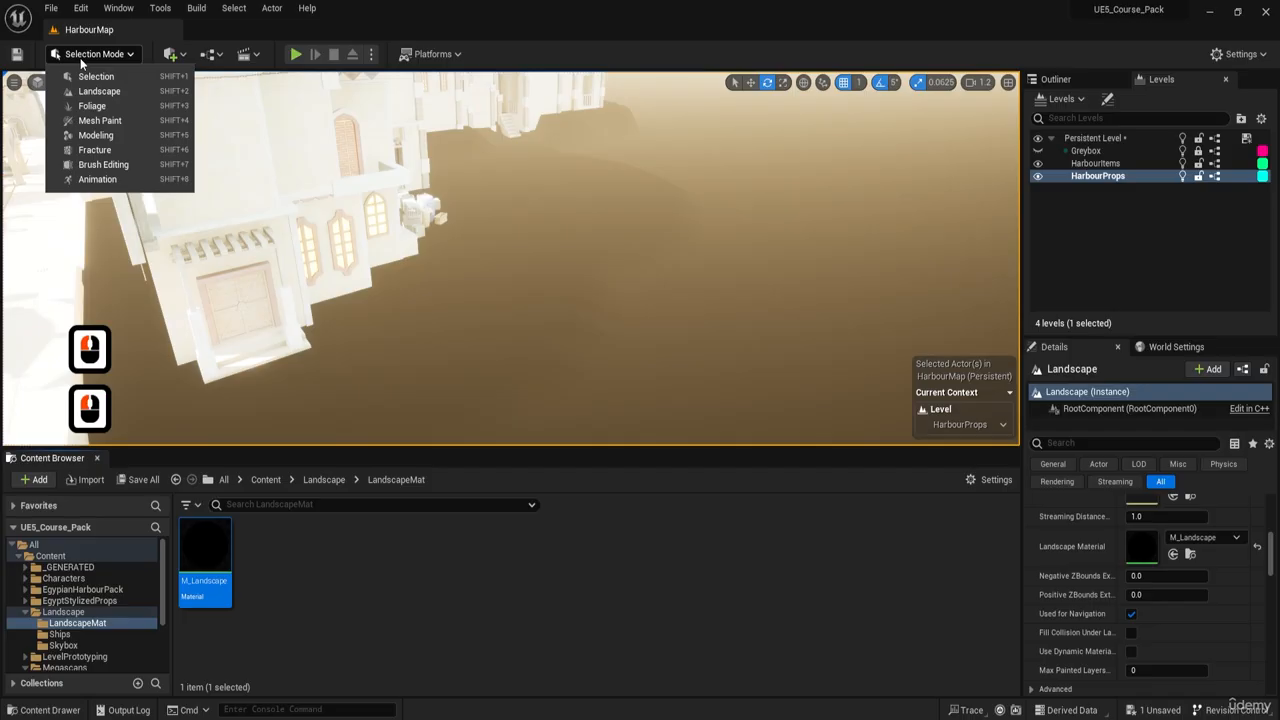
left_click(99, 91)
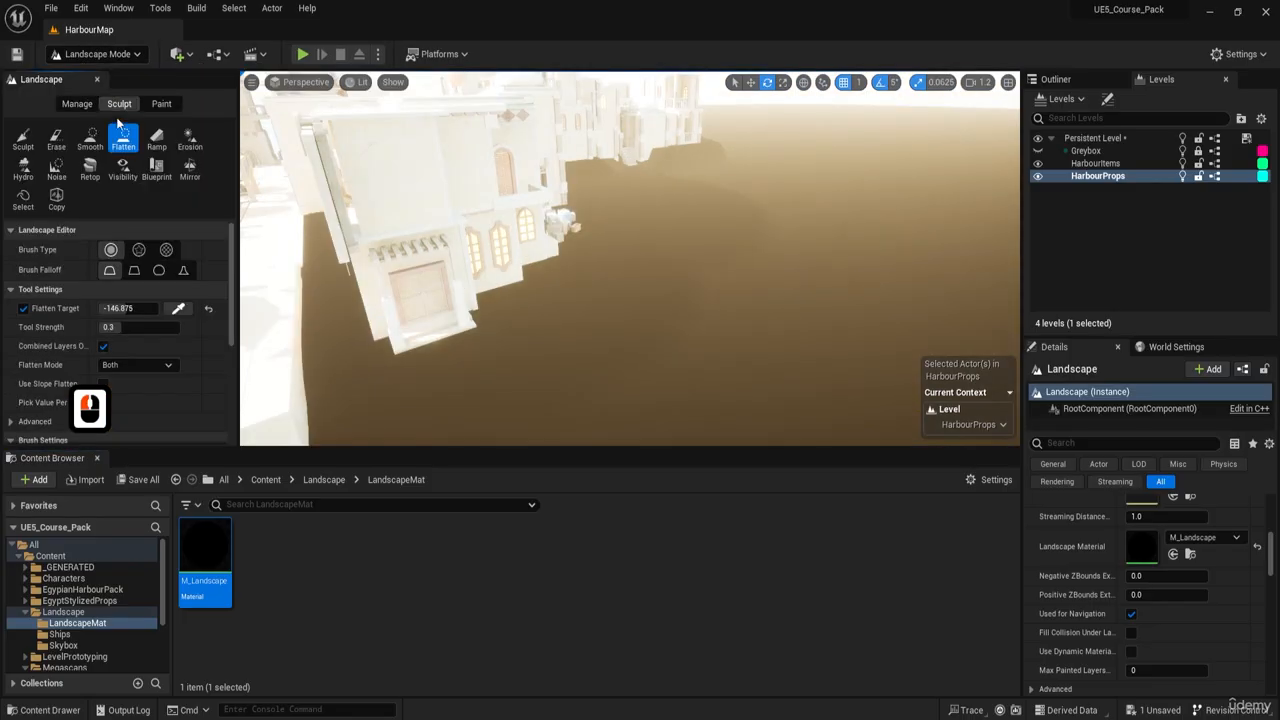
left_click(156, 104)
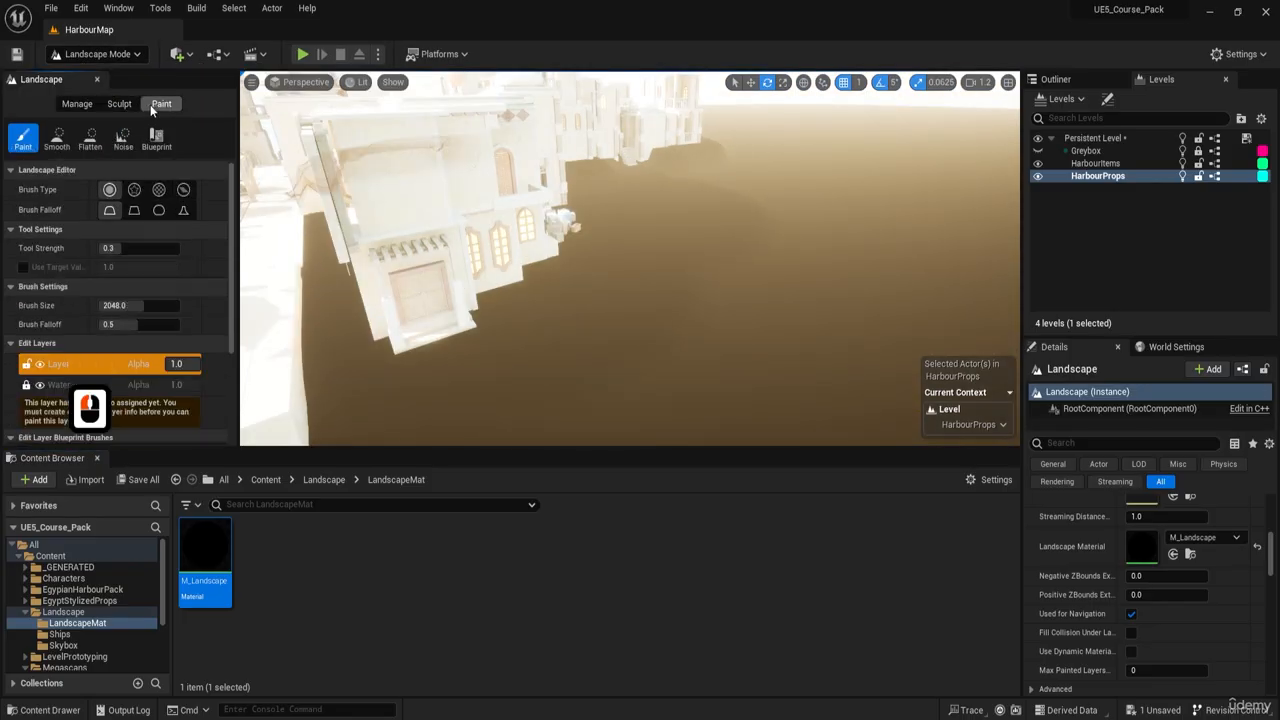
scroll(94, 289, "down", 2)
left_click(89, 319)
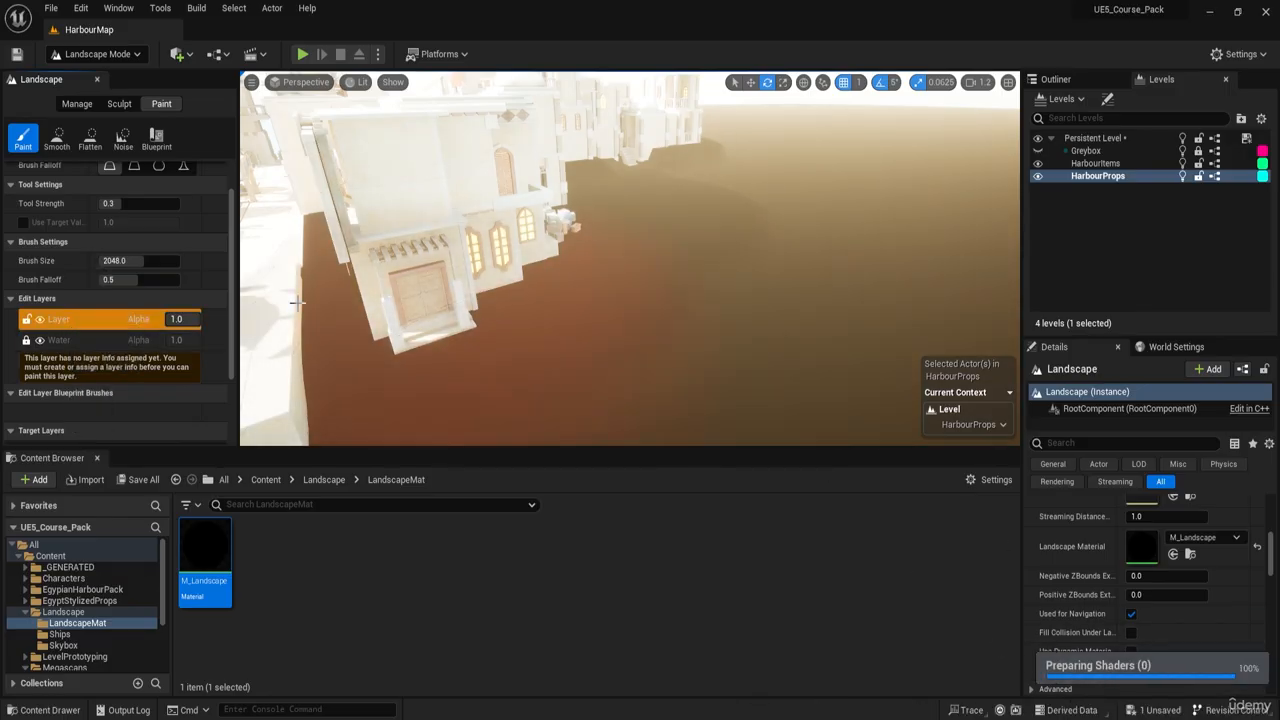
scroll(95, 408, "down", 8)
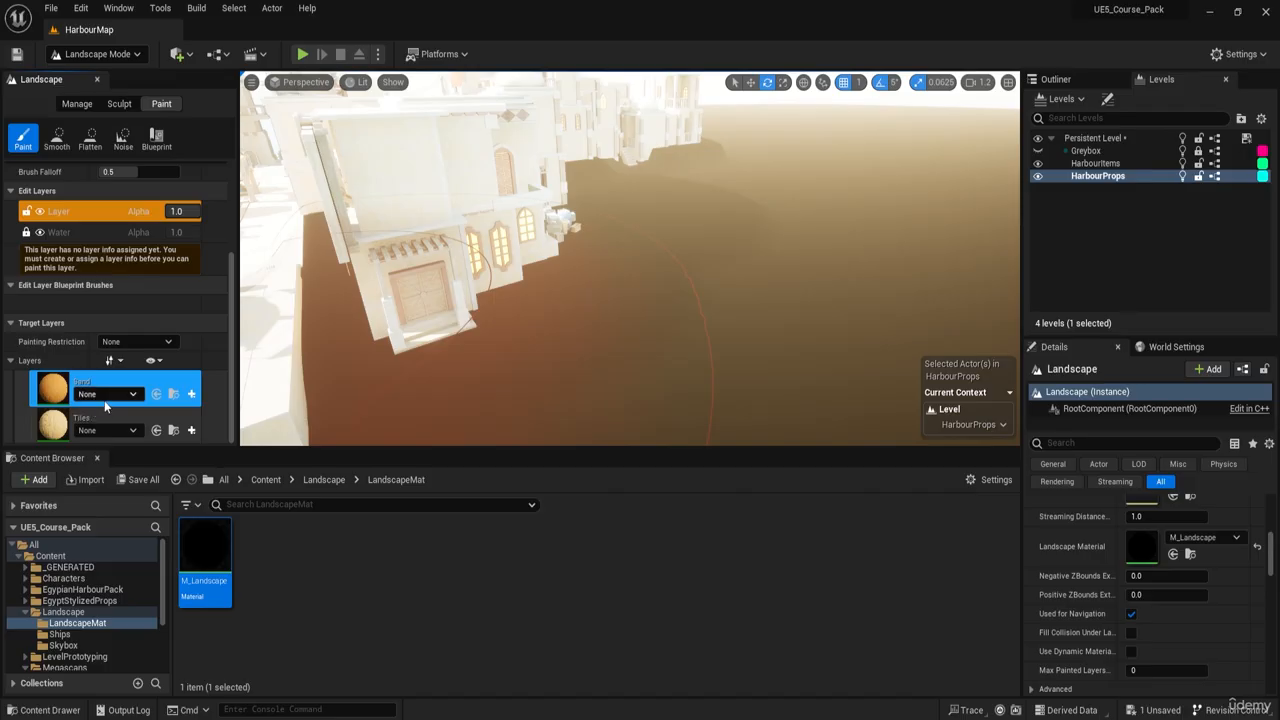
left_click(119, 103)
left_click(161, 103)
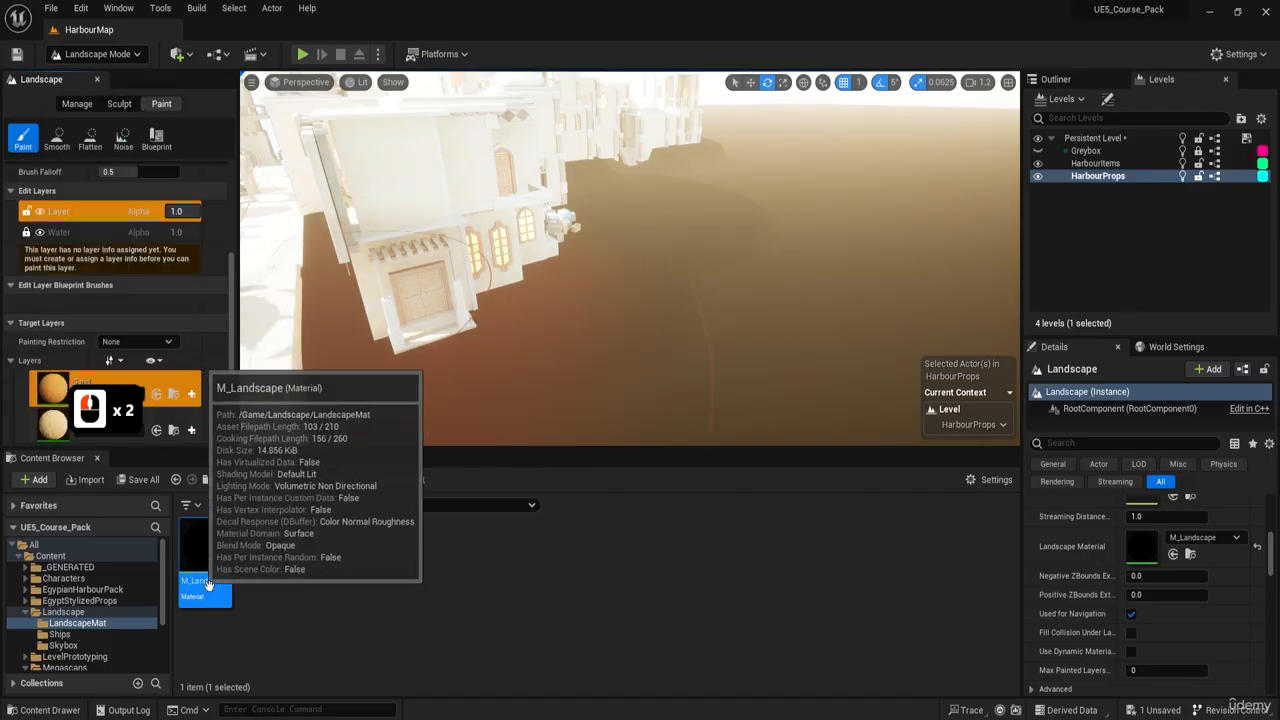
scroll(130, 398, "down", 5)
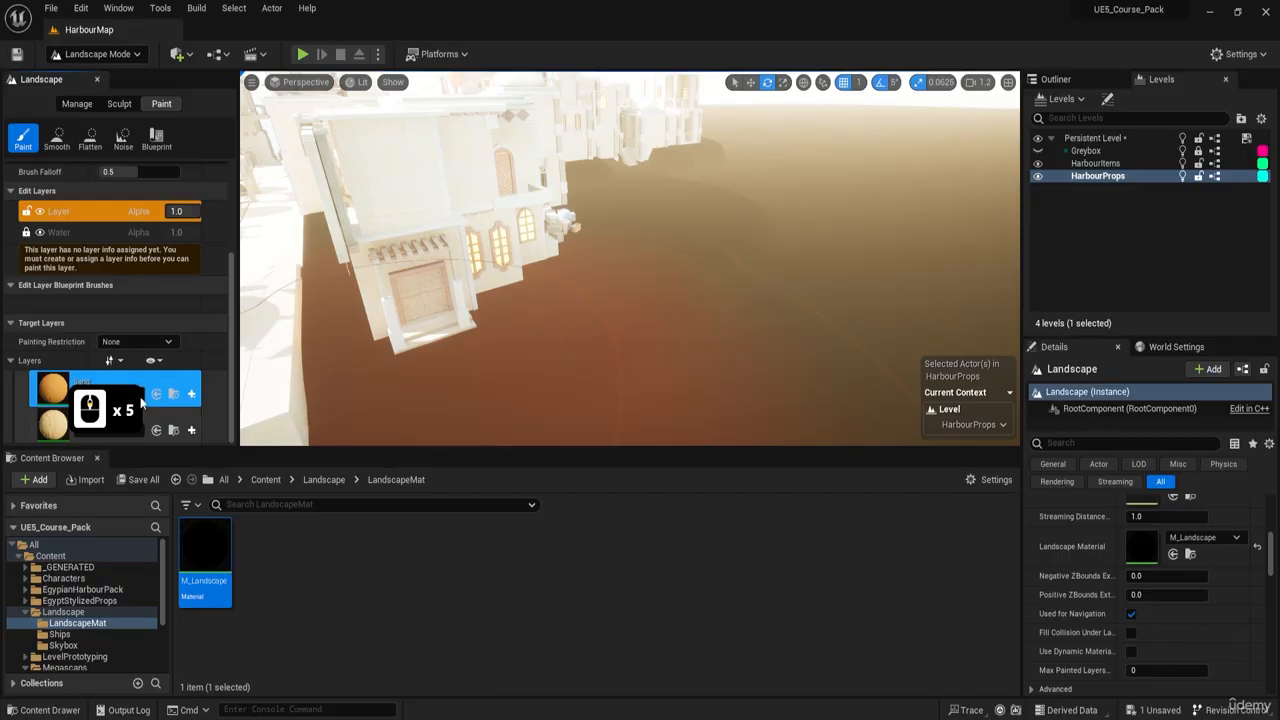
left_click(132, 395)
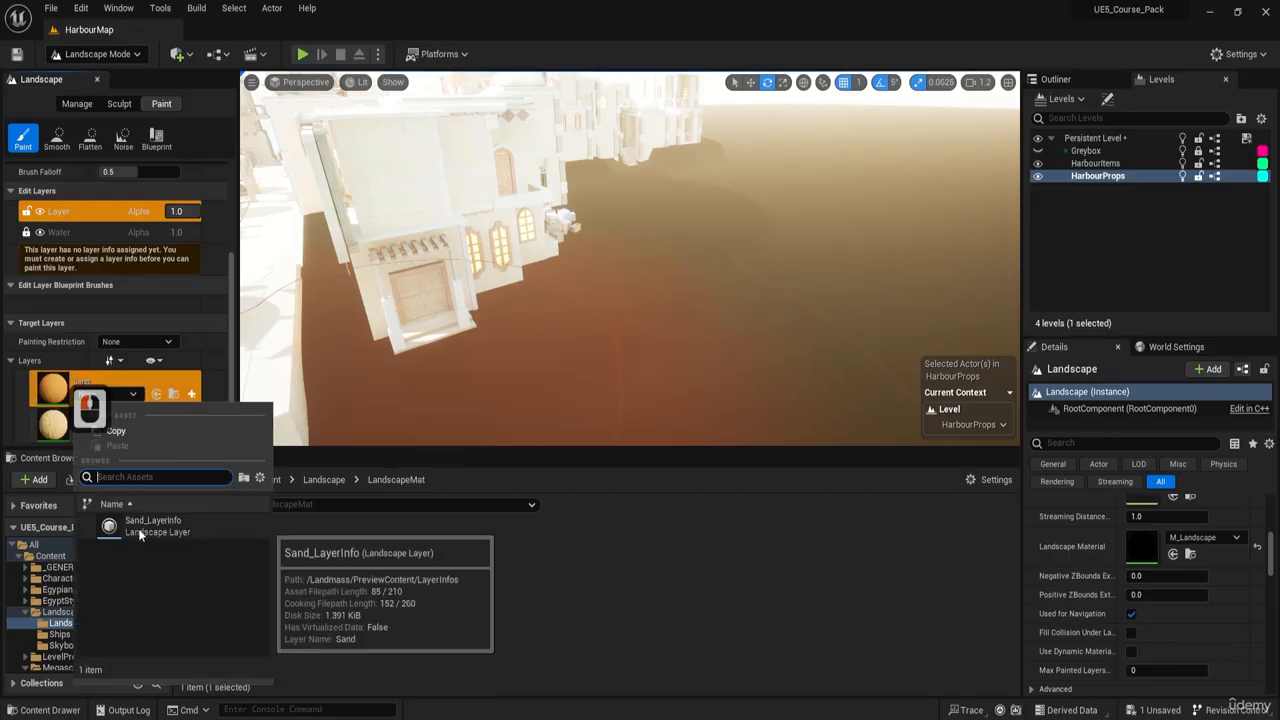
left_click(125, 417)
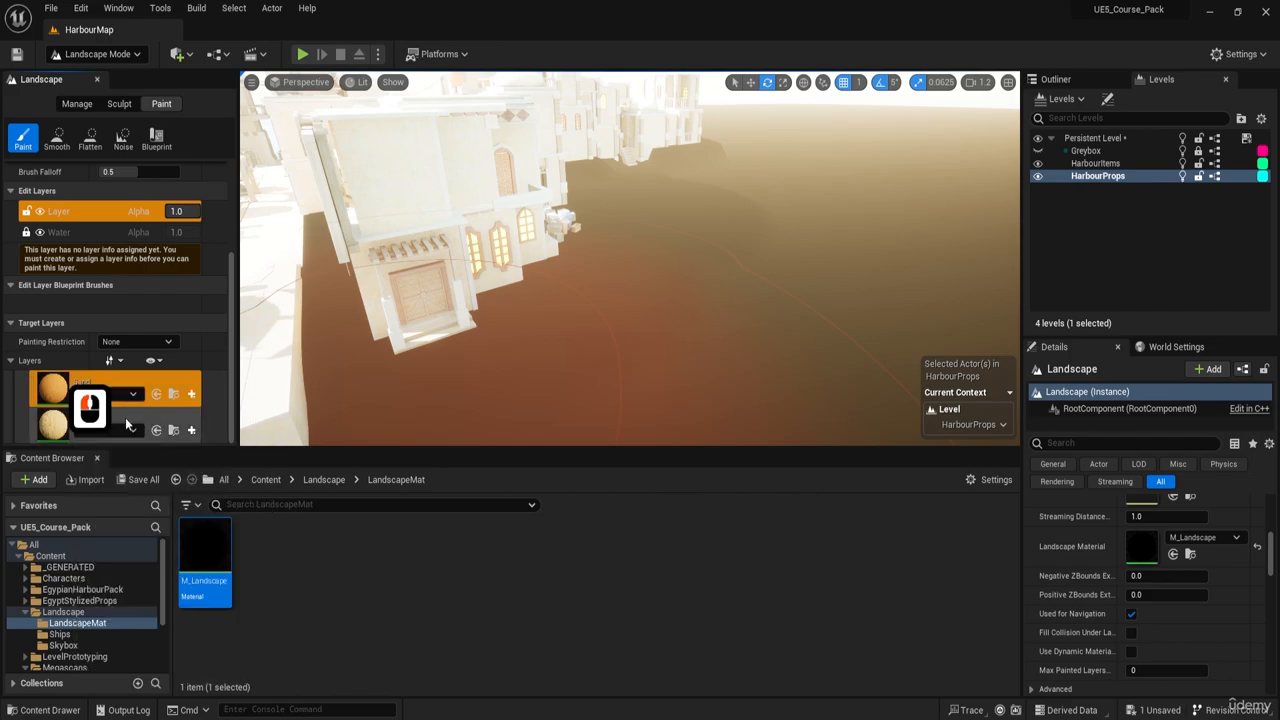
left_click(131, 431)
left_click(100, 382)
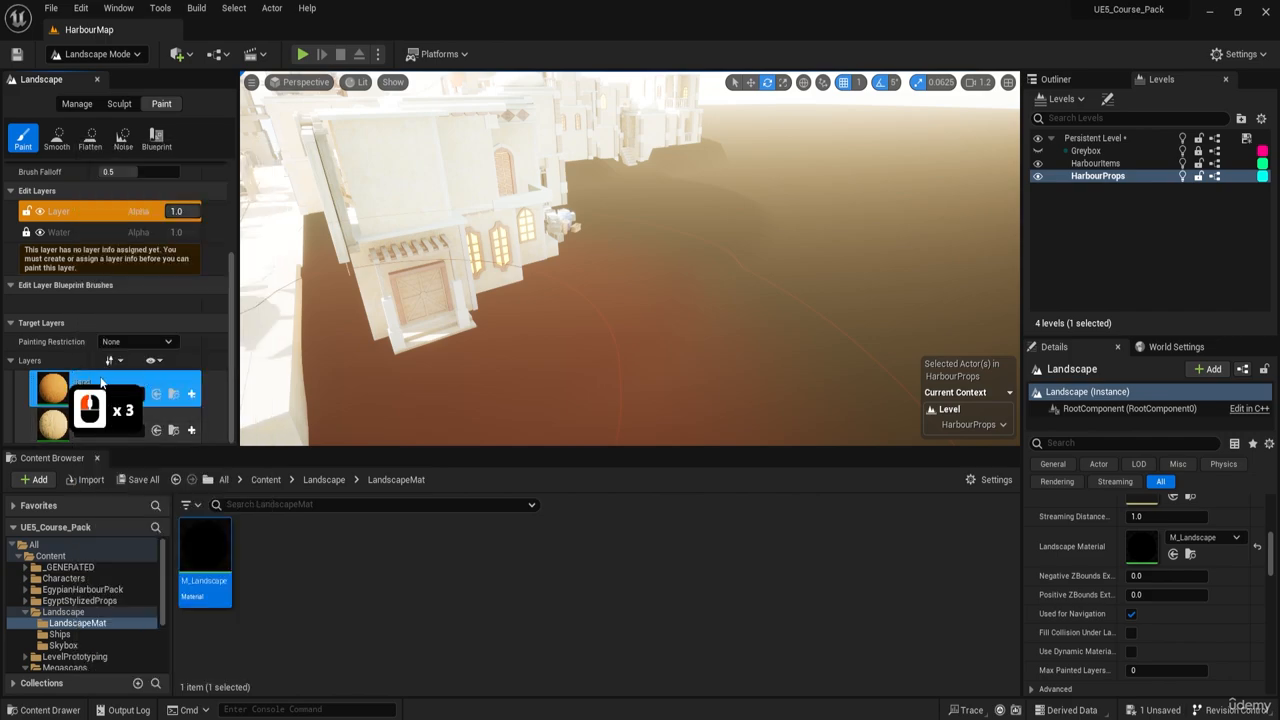
- Create weight-blended layer info objects Sand_LayerInfo and Tiles_LayerInfo in the HarbourMap_sharedassets folder for the two target layers
left_click(192, 394)
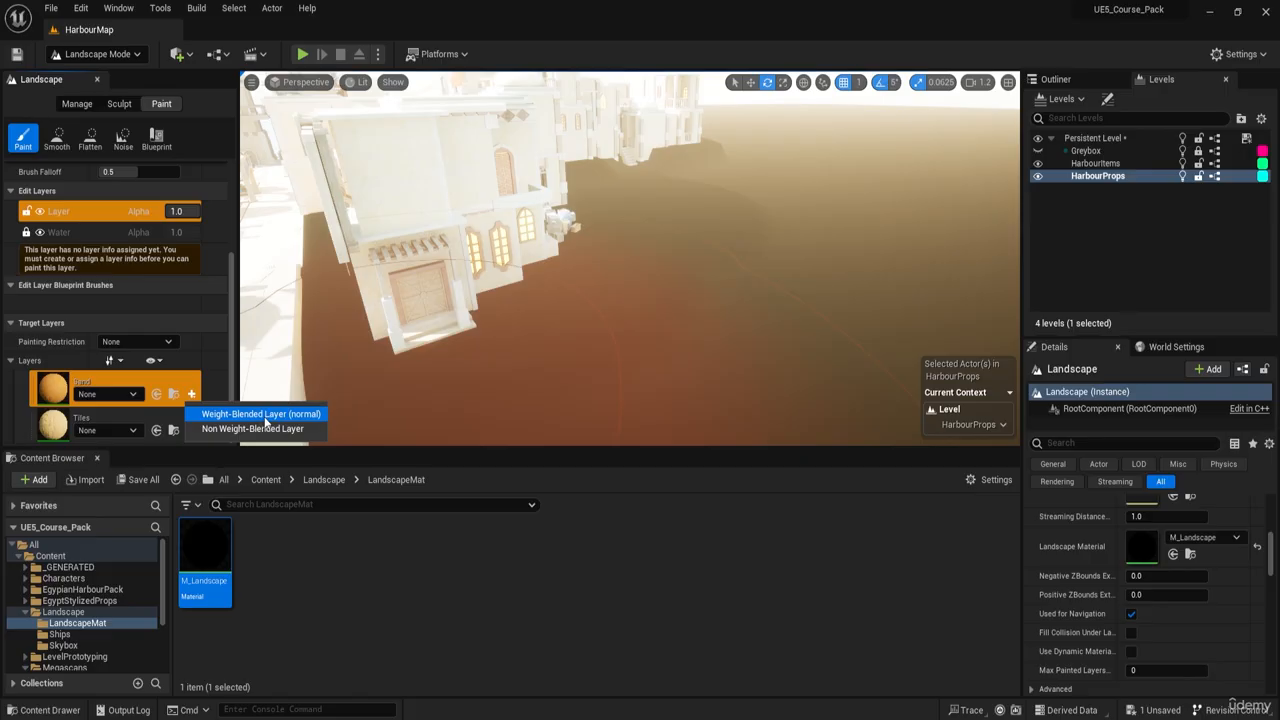
left_click(266, 414)
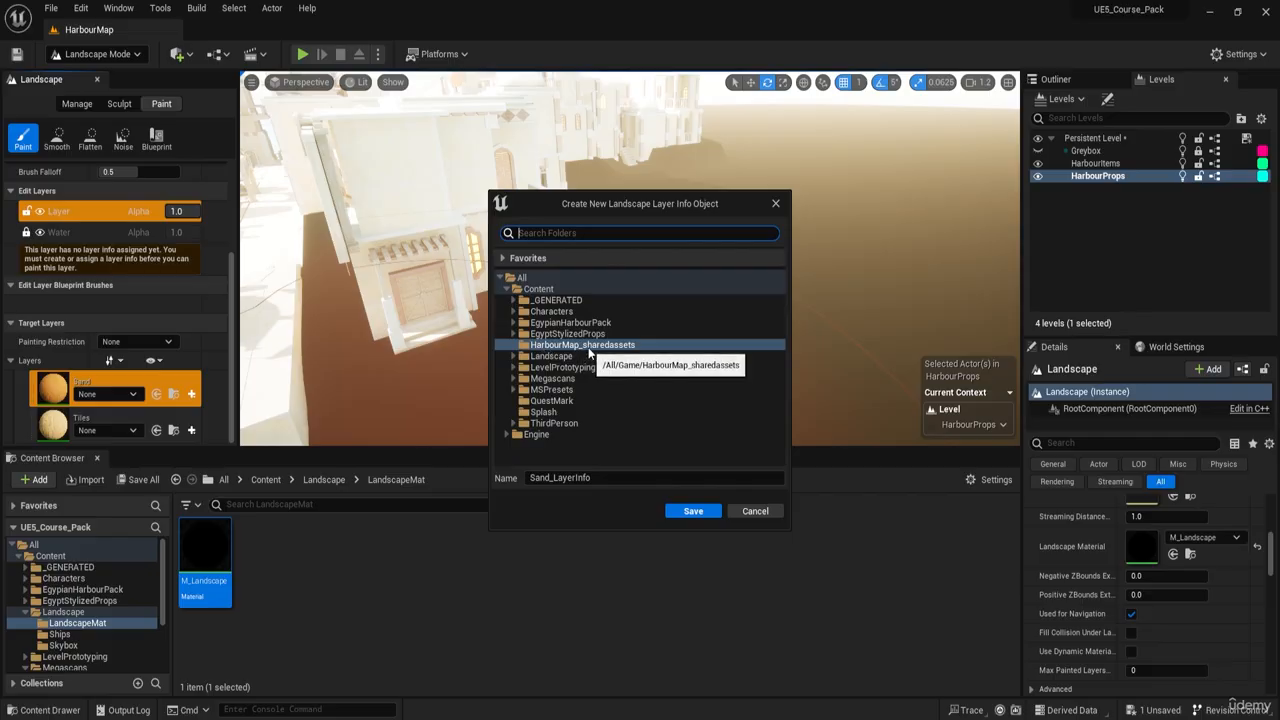
left_click(676, 512)
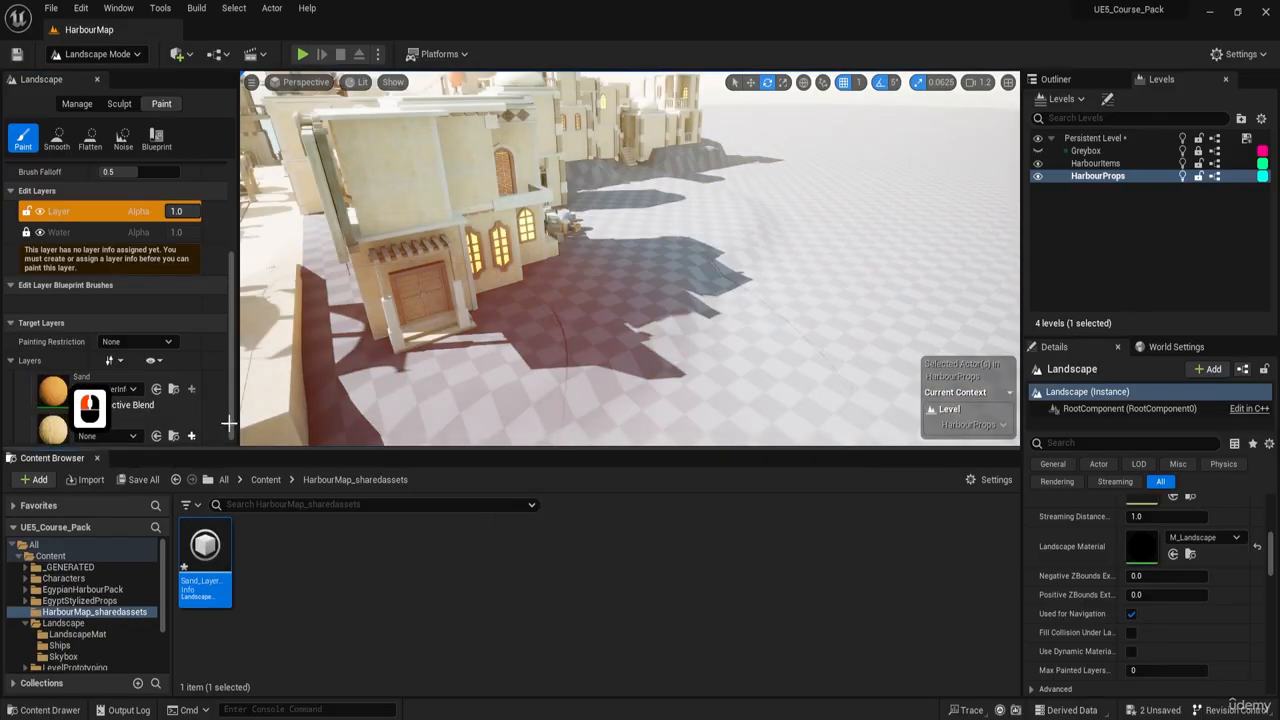
left_click(191, 436)
left_click(224, 456)
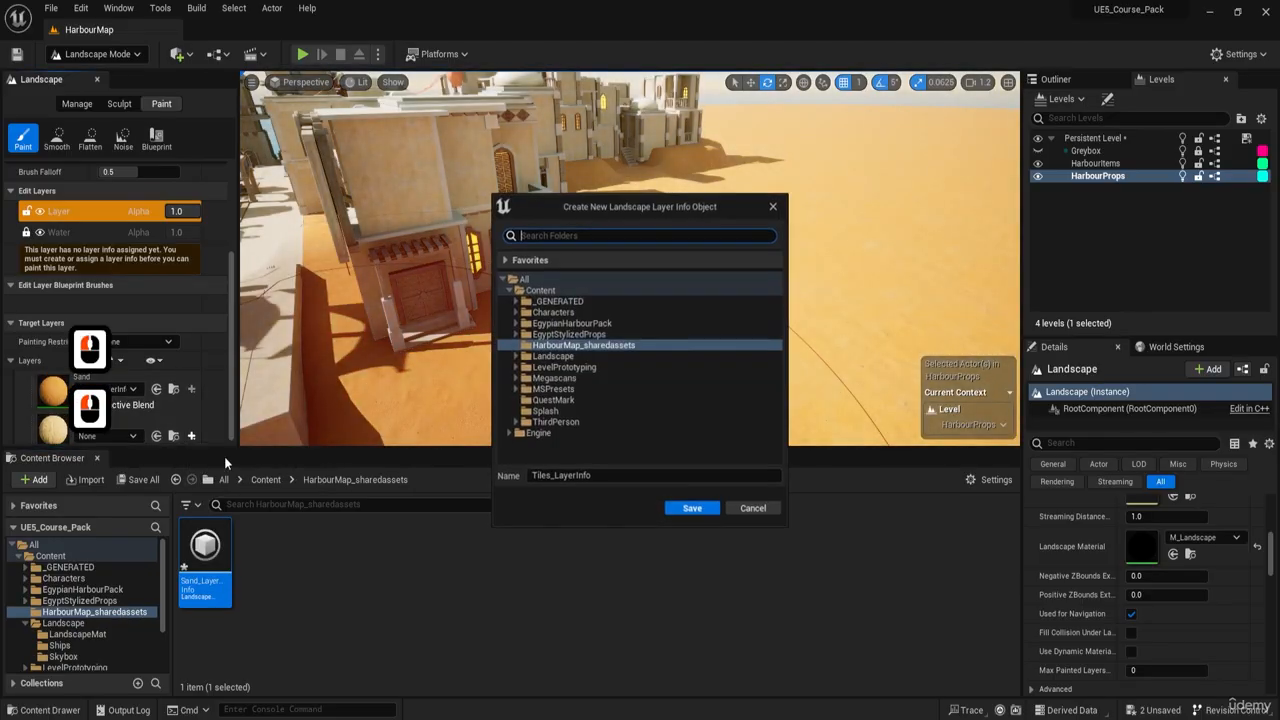
left_click(686, 512)
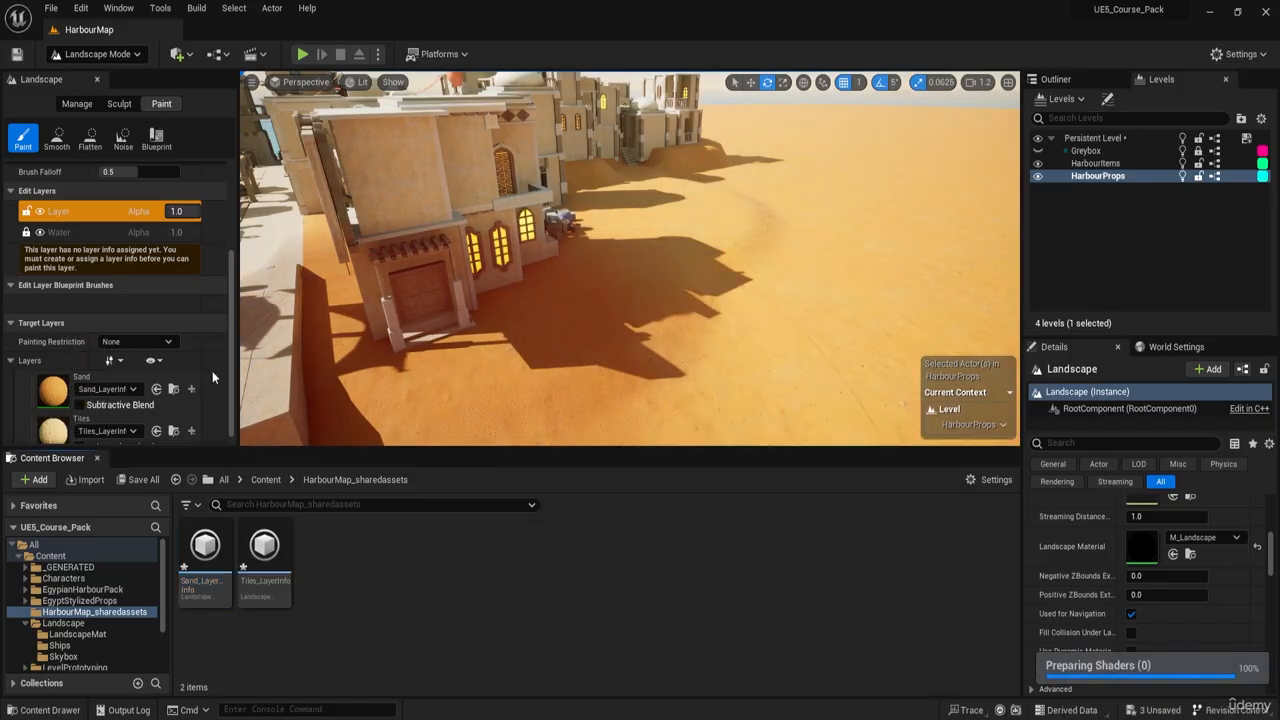
- Inspect the sand texture and its tiling on the landscape around the buildings from several distances
right_click_drag(580, 380, 725, 230)
key("a")
key("w")
key("s")
key("d")
key("q")
key("w")
key("w")
key("e")
key("d")
key("w")
key("s")
key("e")
key("a")
key("w")
key("a")
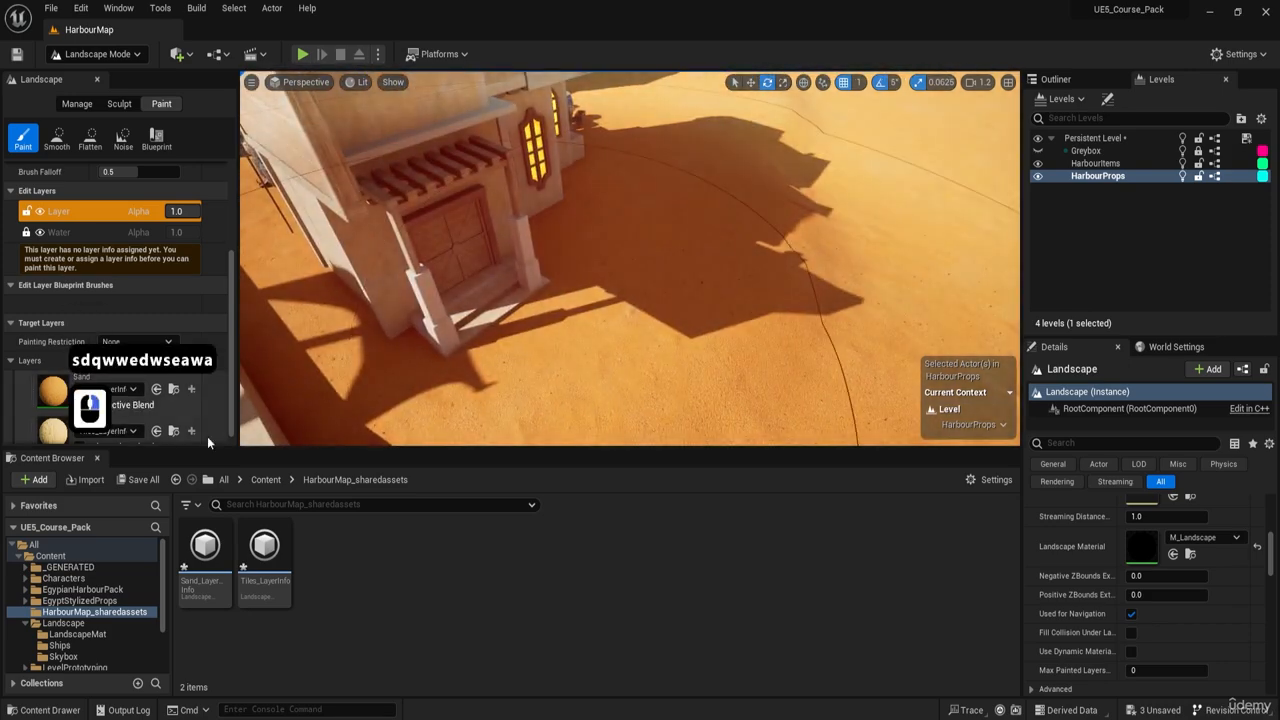
- Select Tiles as the target layer for landscape painting
left_click(120, 428)
right_click_drag(560, 230, 471, 229)
key("s")
key("a")
key("e")
left_click(90, 420)
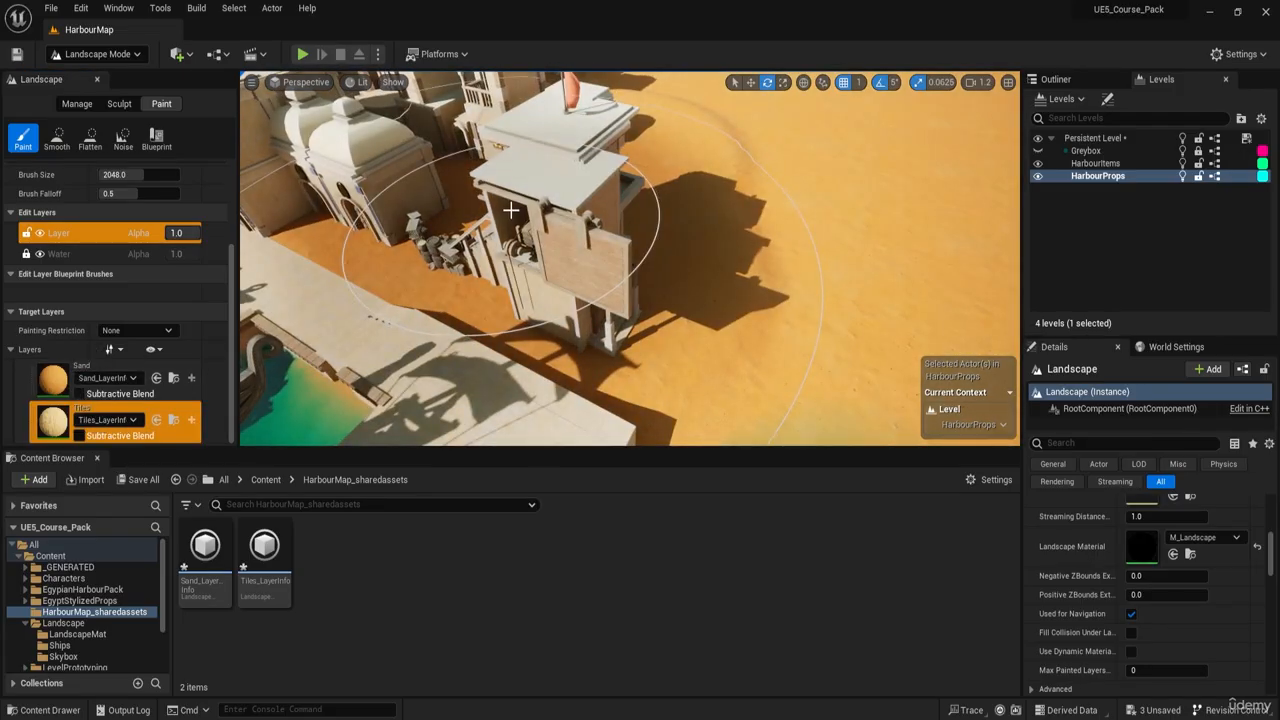
- Open the M_Landscape material from the landscape's details and locate the B value of the sand textures' Multiply node
right_click_drag(510, 210, 580, 260)
key("w")
key("d")
key("w")
key("d")
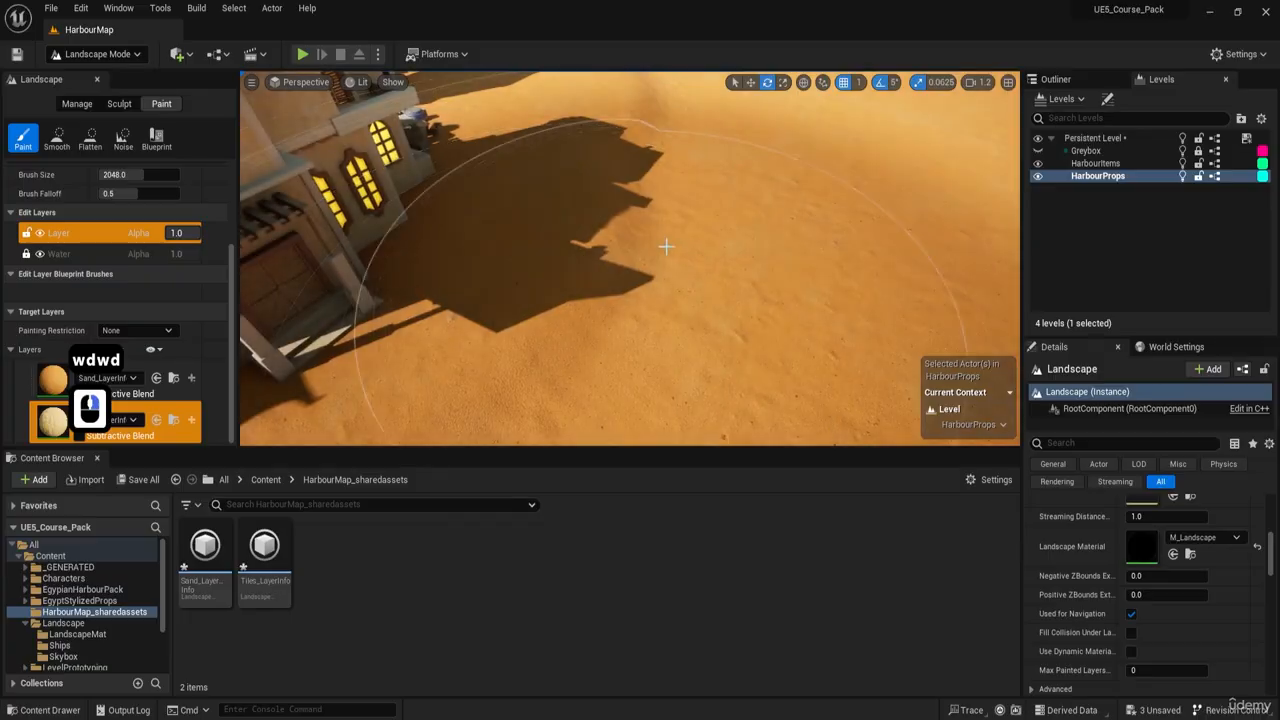
right_click_drag(666, 246, 666, 246)
key("w")
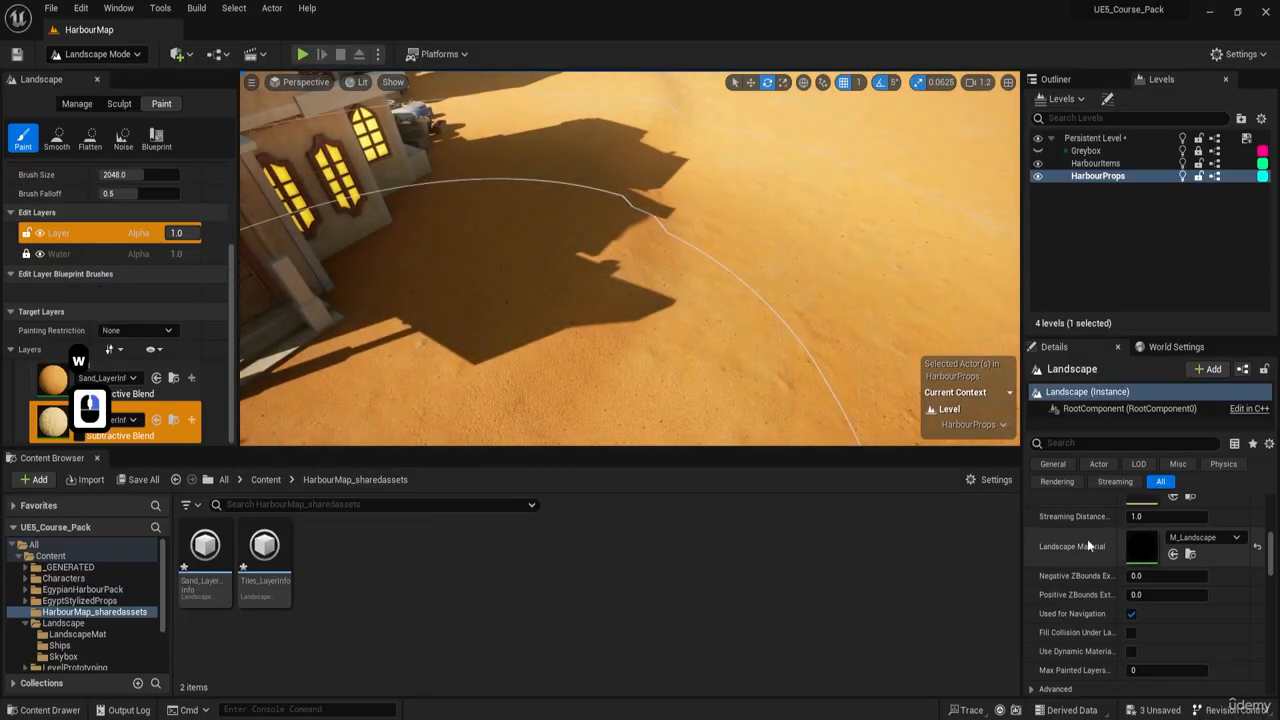
double_click(1140, 550)
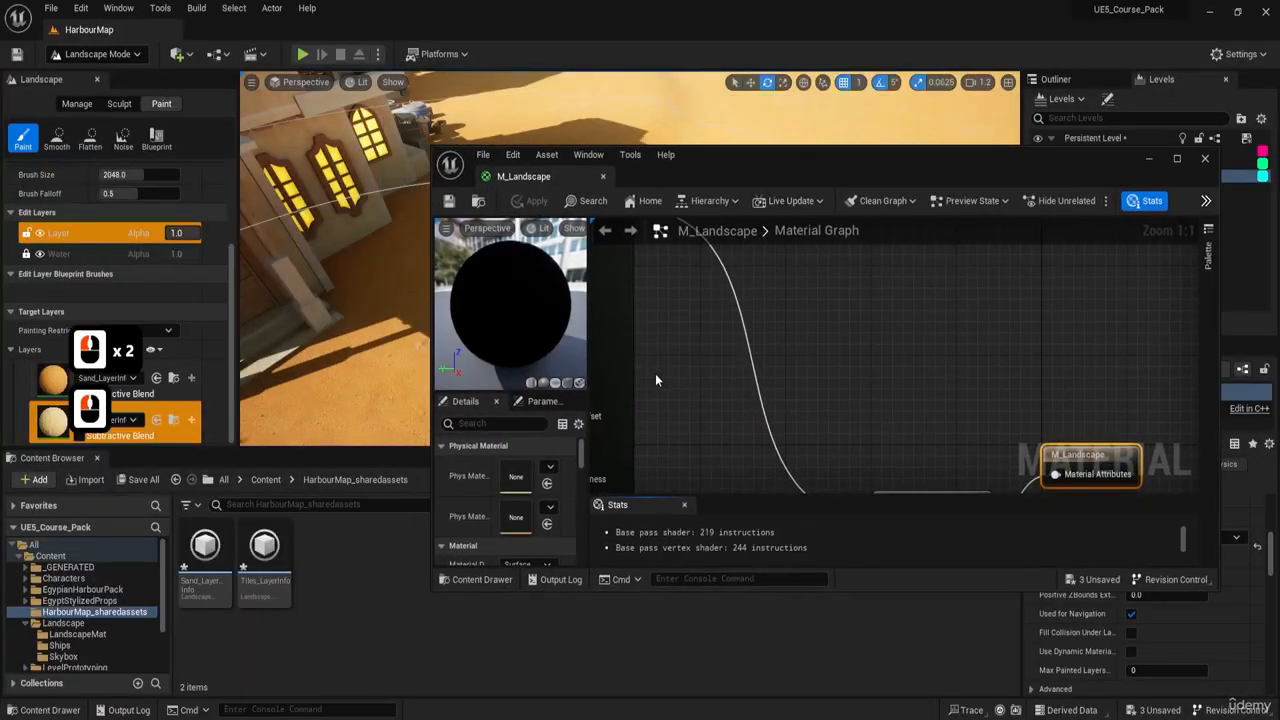
right_click_drag(655, 374, 880, 383)
scroll(827, 332, "down", 7)
scroll(794, 414, "up", 5)
right_click_drag(794, 414, 750, 399)
scroll(750, 399, "up", 4)
left_click(764, 380)
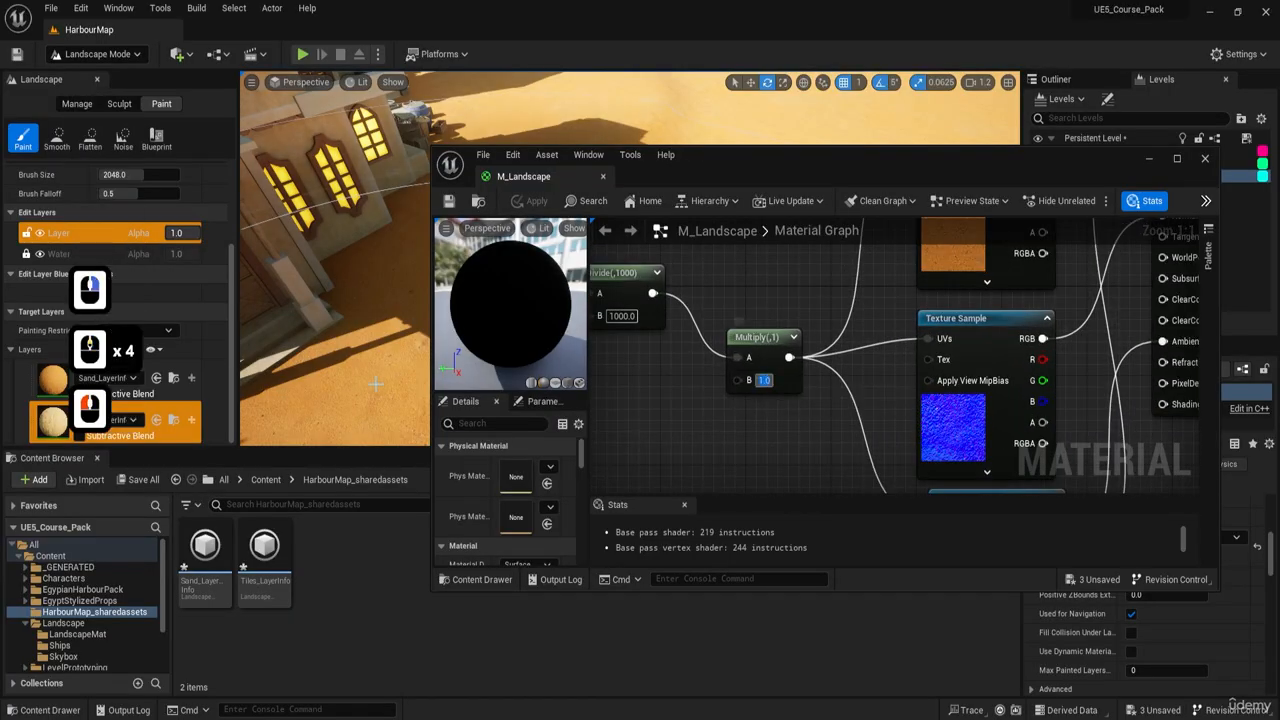
right_click_drag(375, 384, 430, 358)
right_click_drag(626, 379, 737, 407)
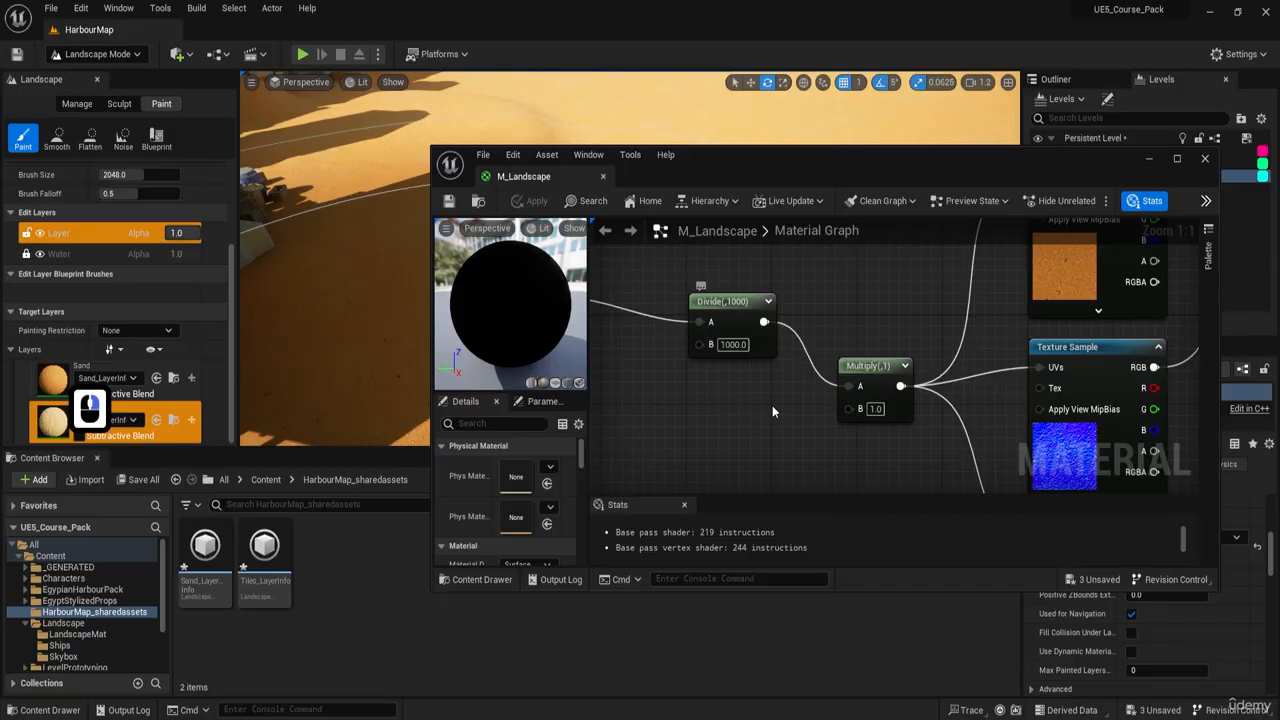
left_click(875, 408)
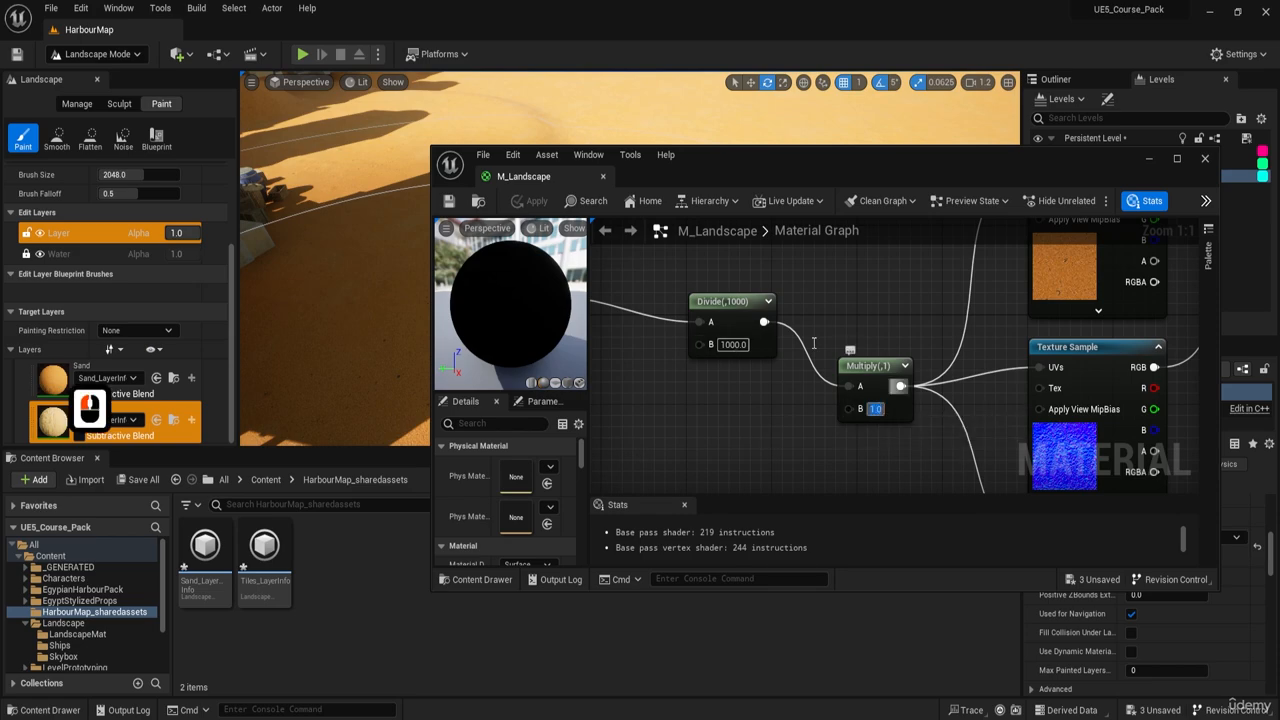
- Move the M_Landscape editor window clear of the level view so the sand beside the building can be seen
right_click_drag(640, 125, 640, 125)
key("d")
key("s")
key("d")
key("w")
key("a")
key("a")
left_click_drag(765, 160, 352, 408)
right_click_drag(350, 360, 350, 360)
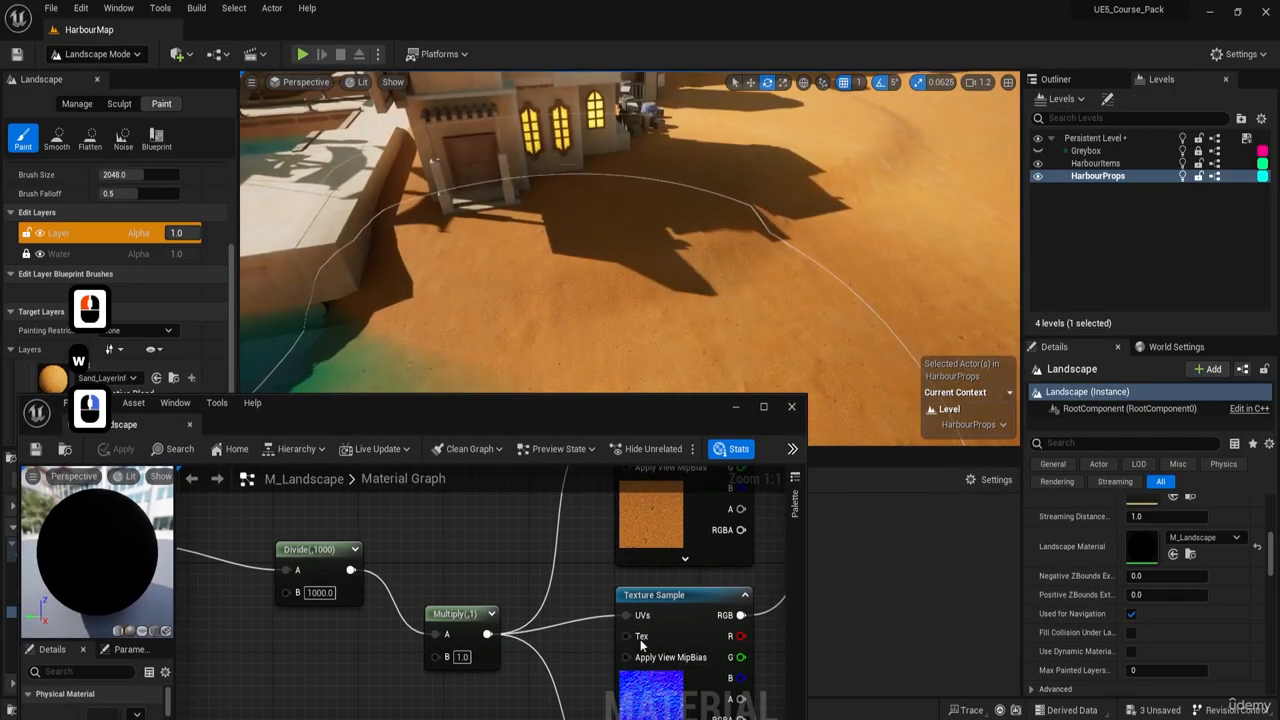
- Try a B value of 2 on the sand Multiply node, save the material and inspect the sand tiling in the level
left_click(462, 657)
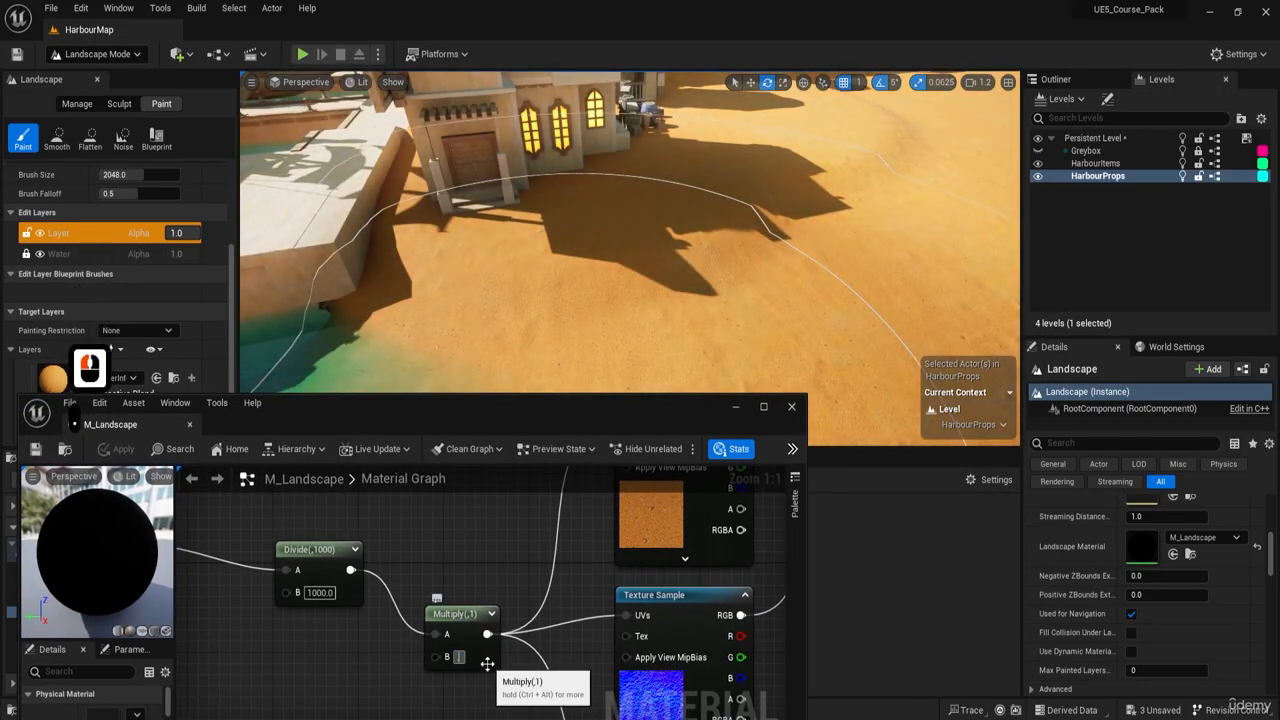
key("BackSpace")
type("1.2")
key("BackSpace")
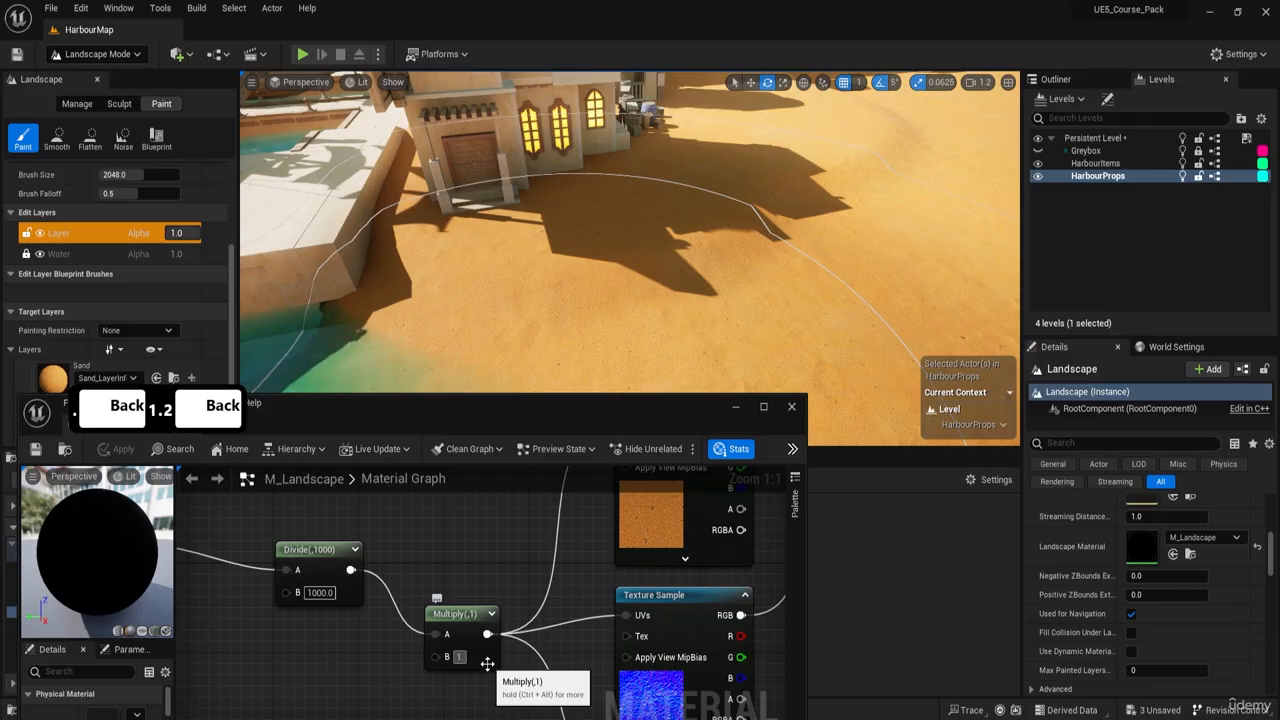
type("2")
key("Return")
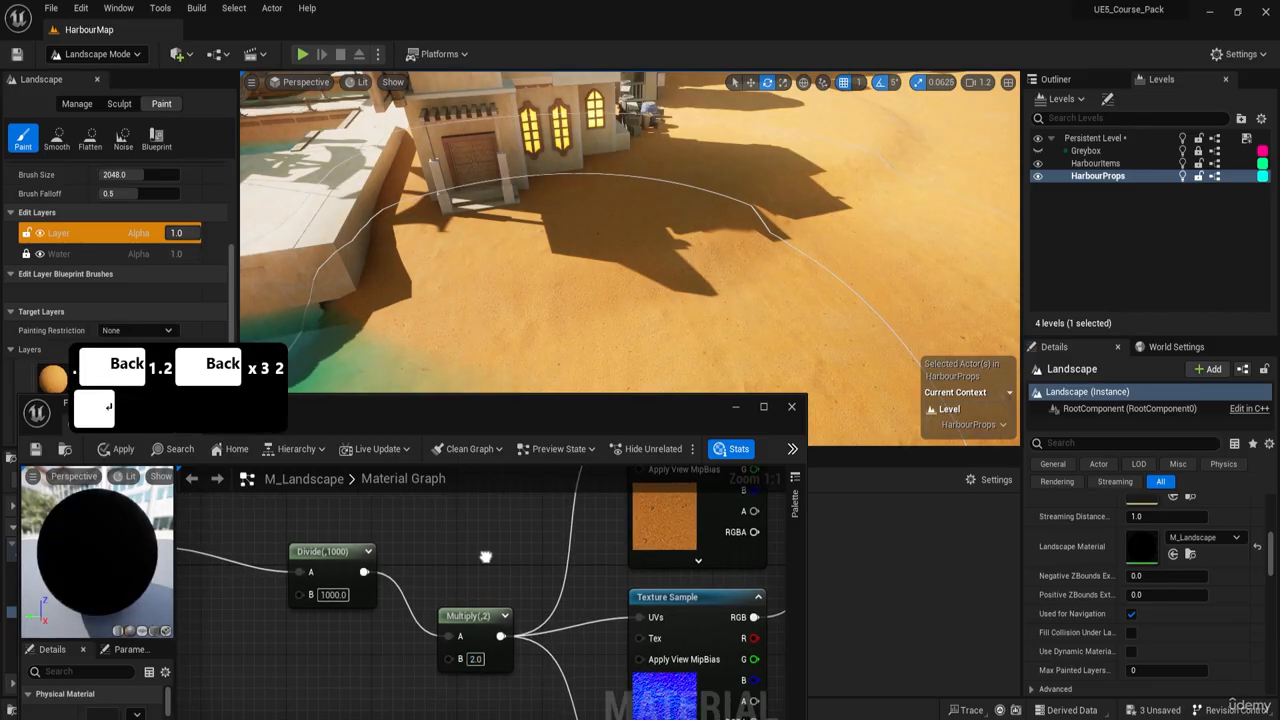
left_click(488, 557)
key("ctrl+s")
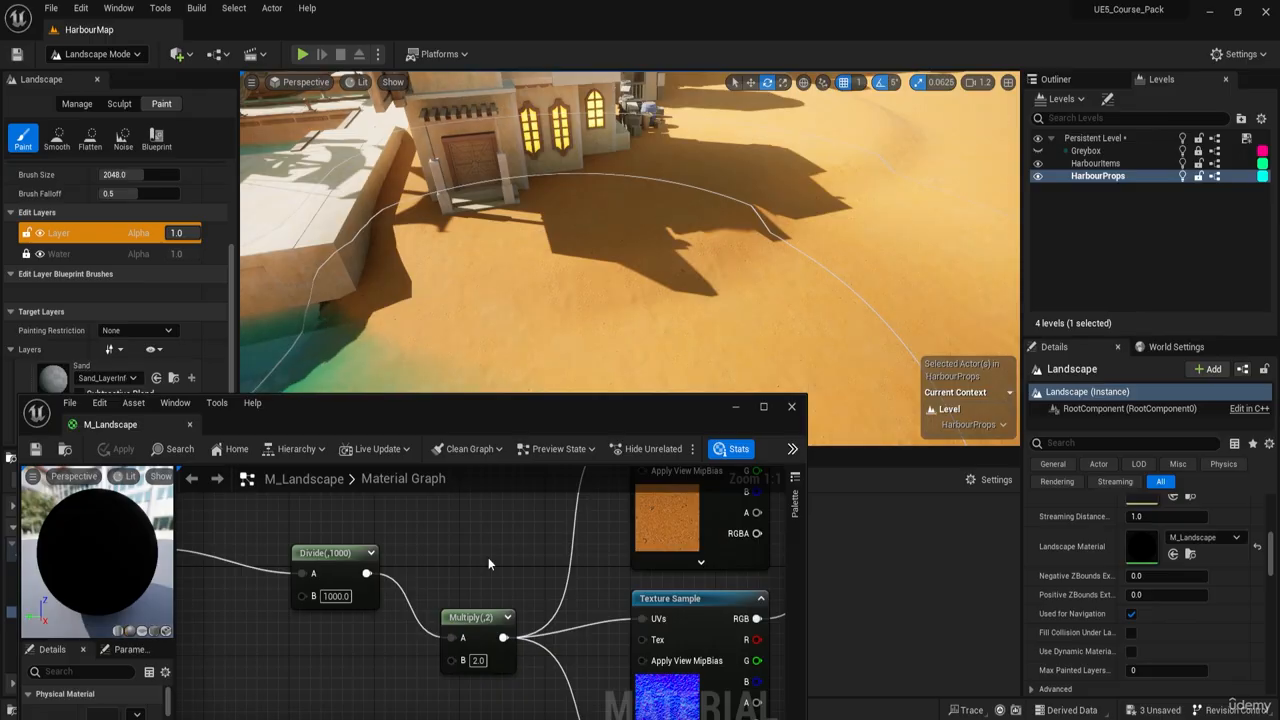
key("w")
key("a")
key("a")
key("w")
key("a")
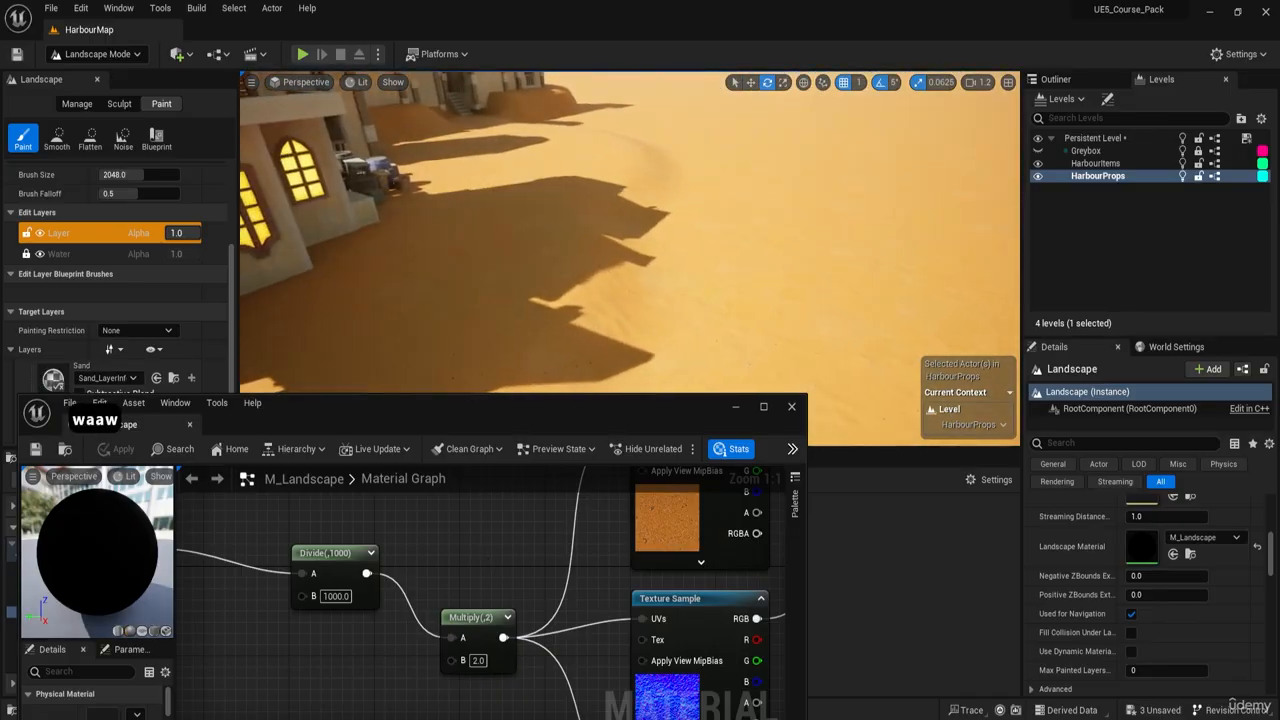
key("a")
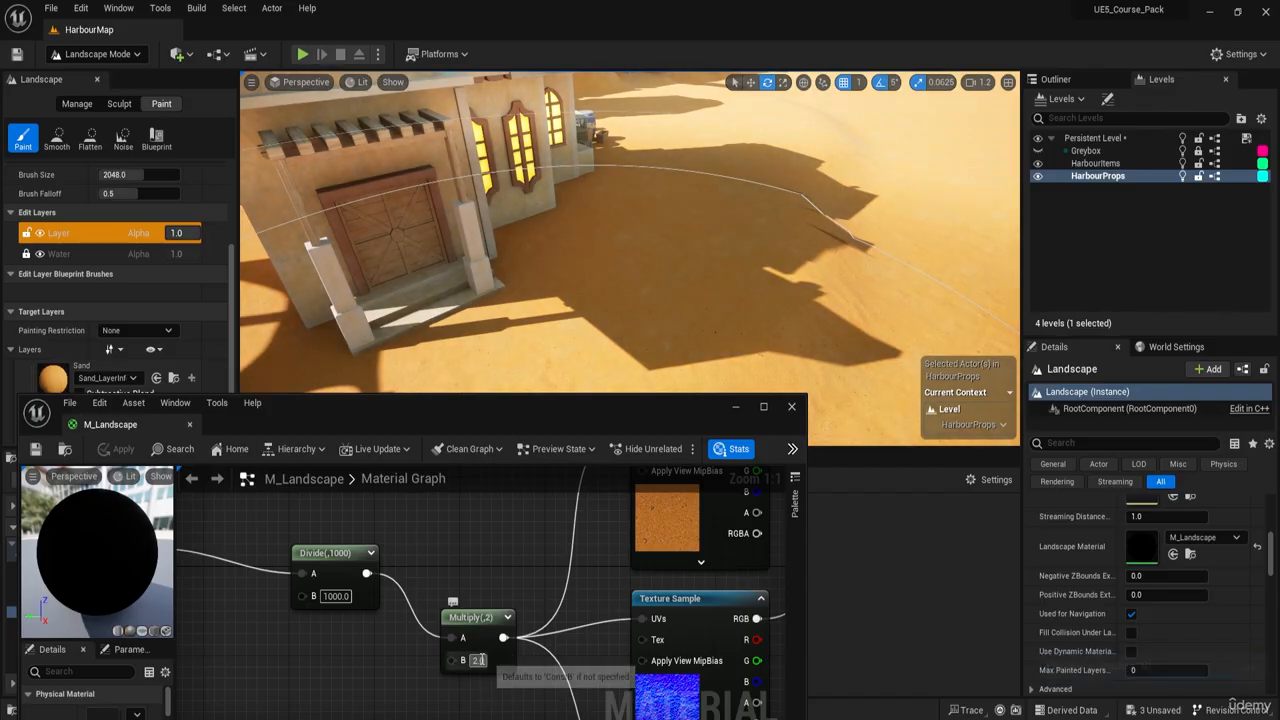
- Set the sand Multiply node's B value to 1.2, save M_Landscape and close the material editor
left_click(492, 662)
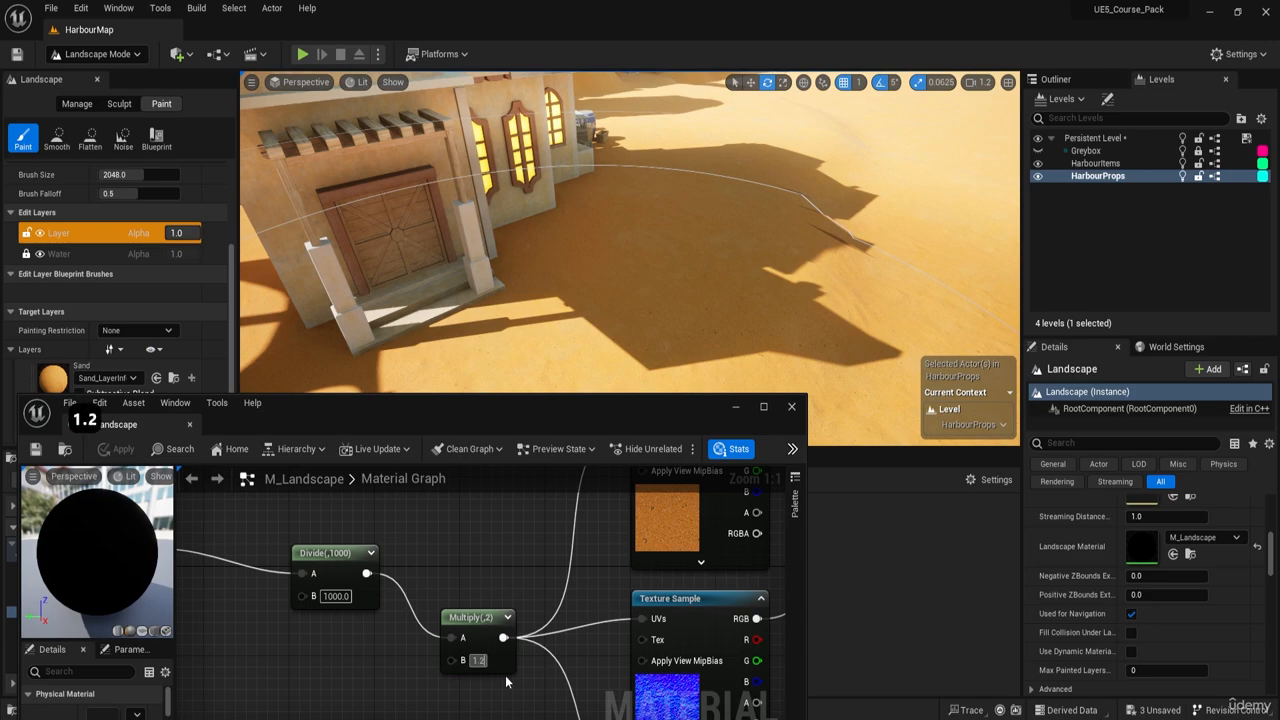
key("Return")
right_click_drag(491, 591, 534, 577)
key("ctrl+s")
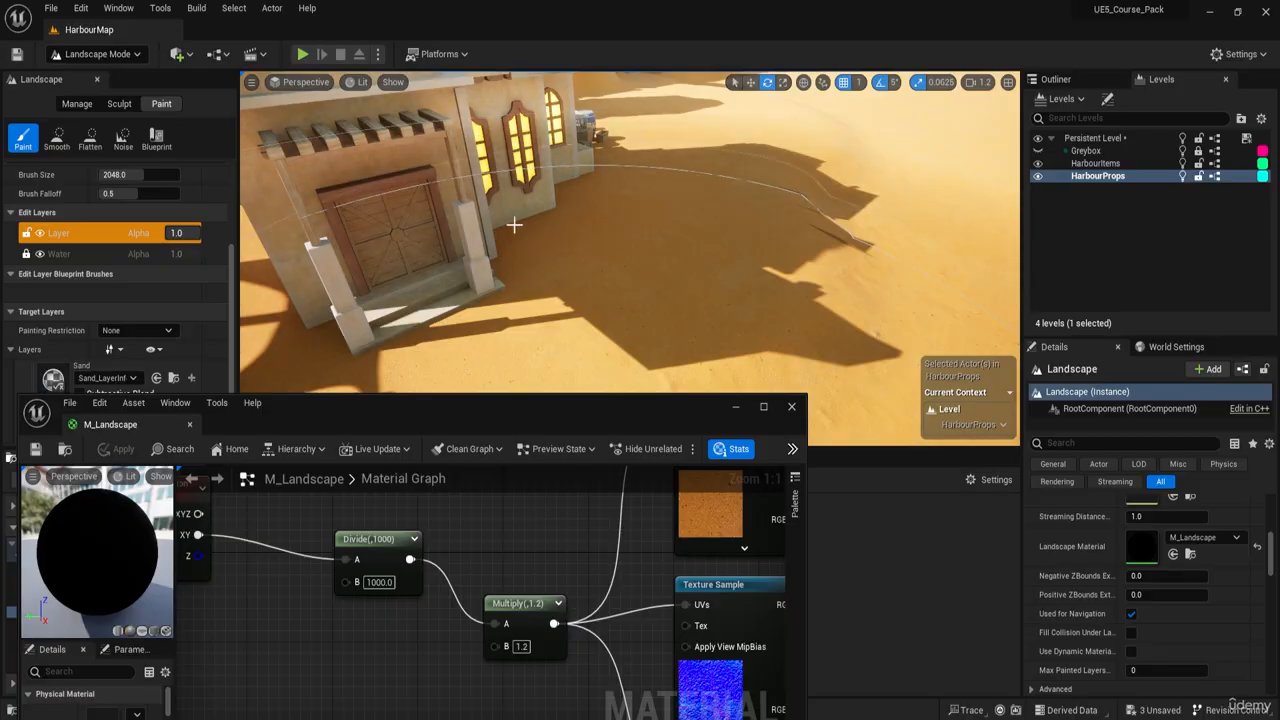
right_click_drag(502, 604, 489, 558)
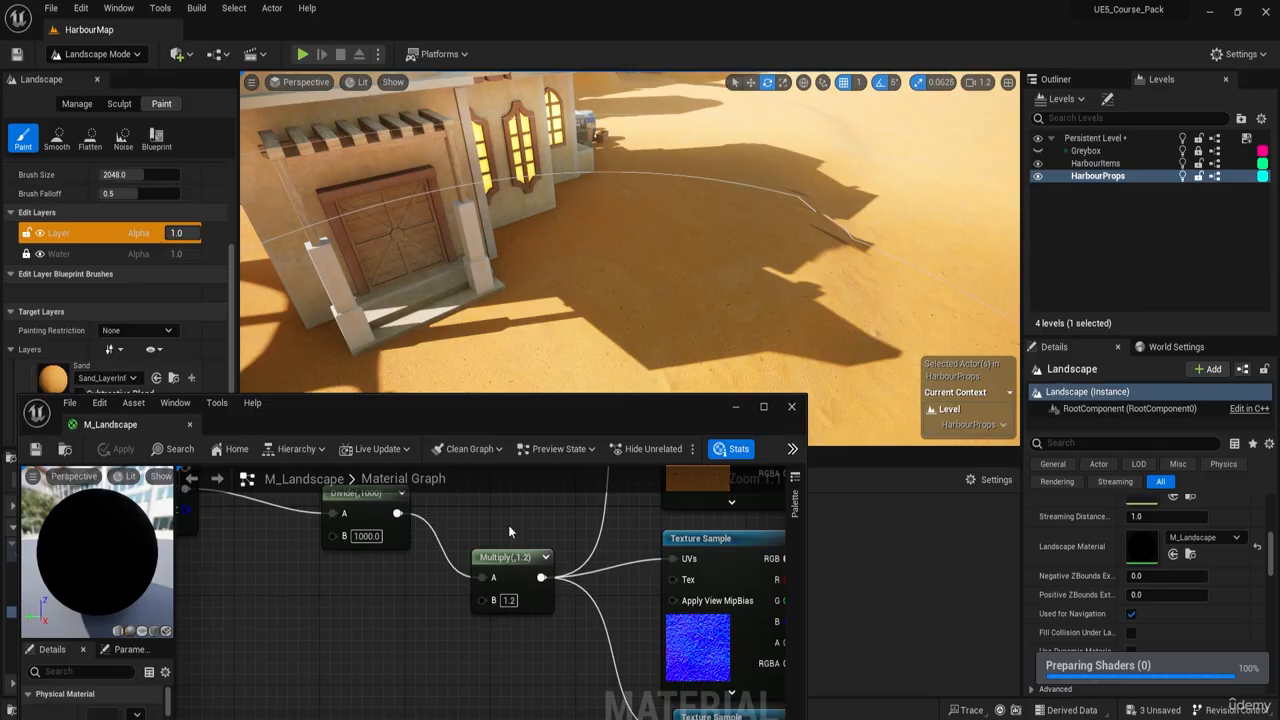
left_click(793, 408)
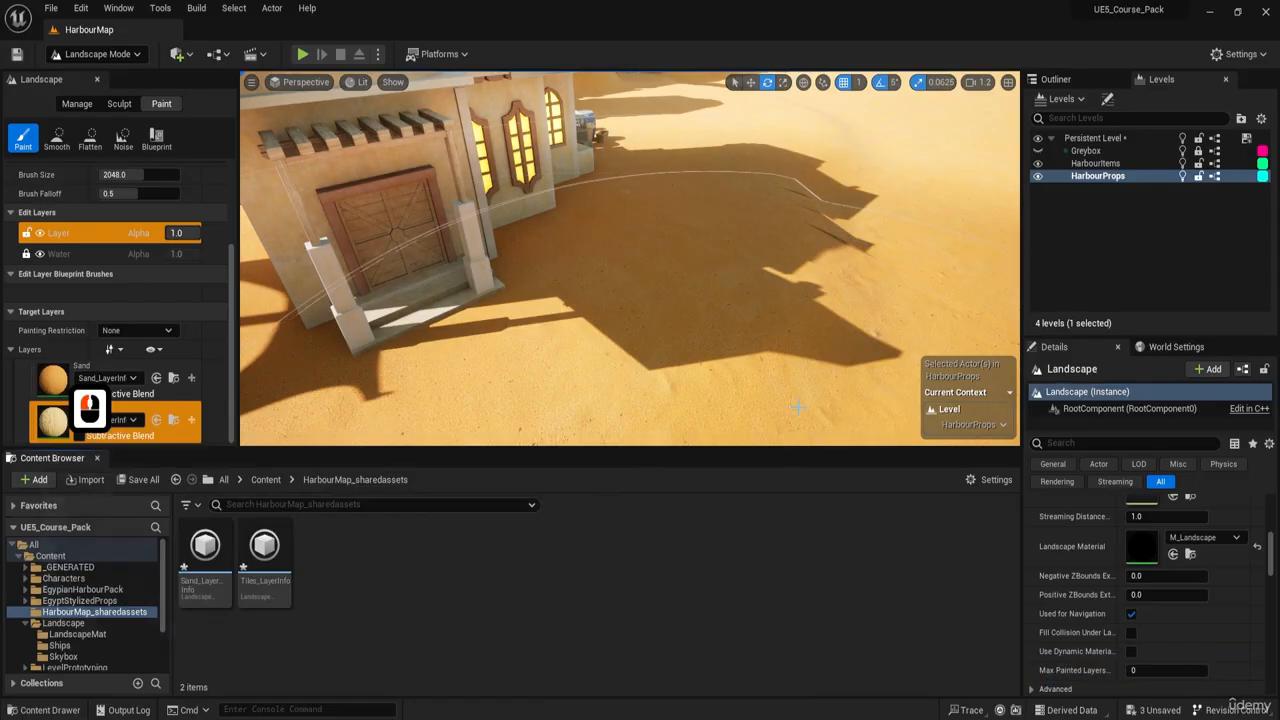
- Inspect the retiled sand around the tower building from a higher viewpoint
right_click_drag(700, 290, 730, 370)
key("s")
key("e")
key("a")
right_click_drag(440, 332, 406, 323)
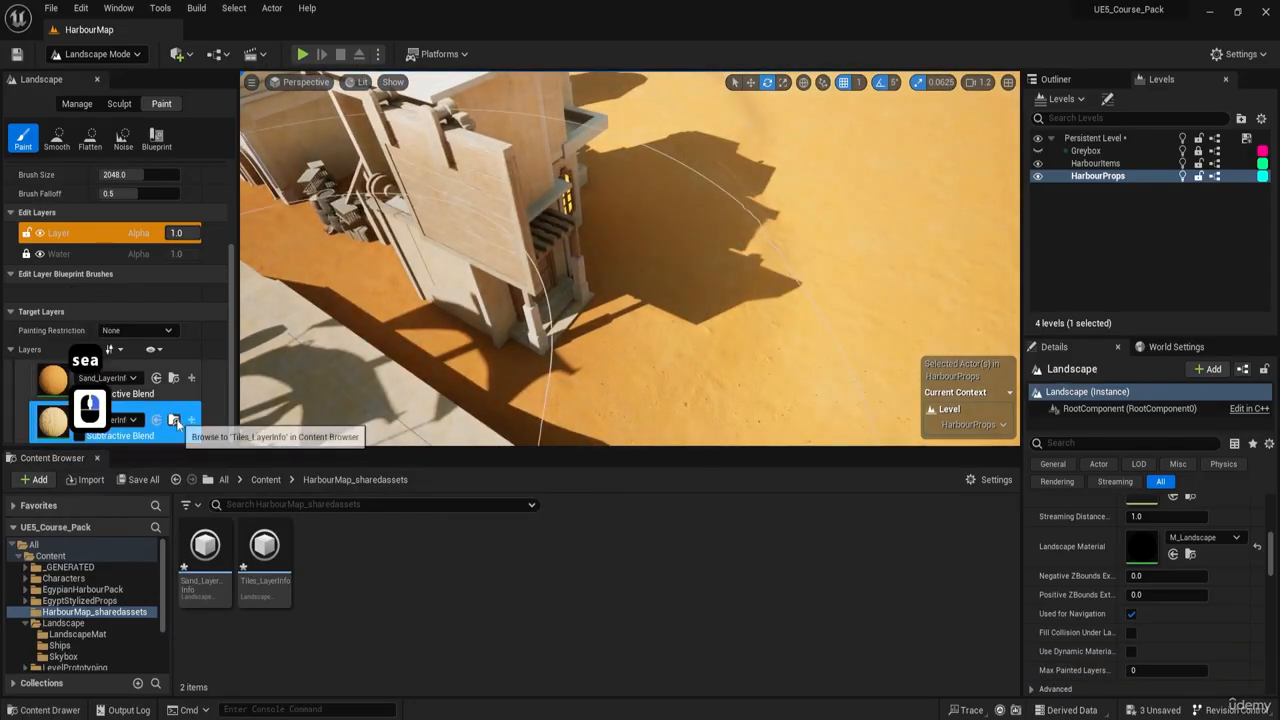